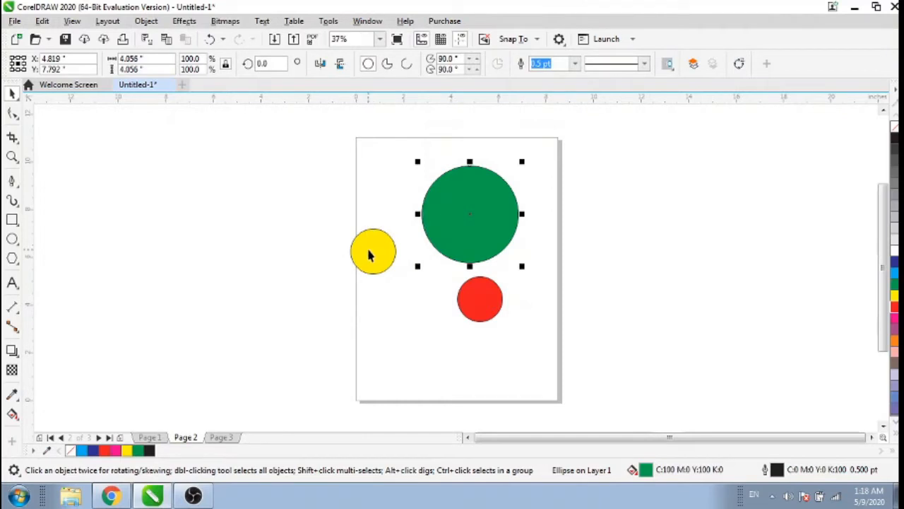
# Step: Move the yellow circle onto the green circle's left edge, try welding both circles, and undo the weld
pyautogui.moveTo(370, 253); pyautogui.dragTo(410, 217)
pyautogui.moveTo(360, 124); pyautogui.dragTo(531, 268)
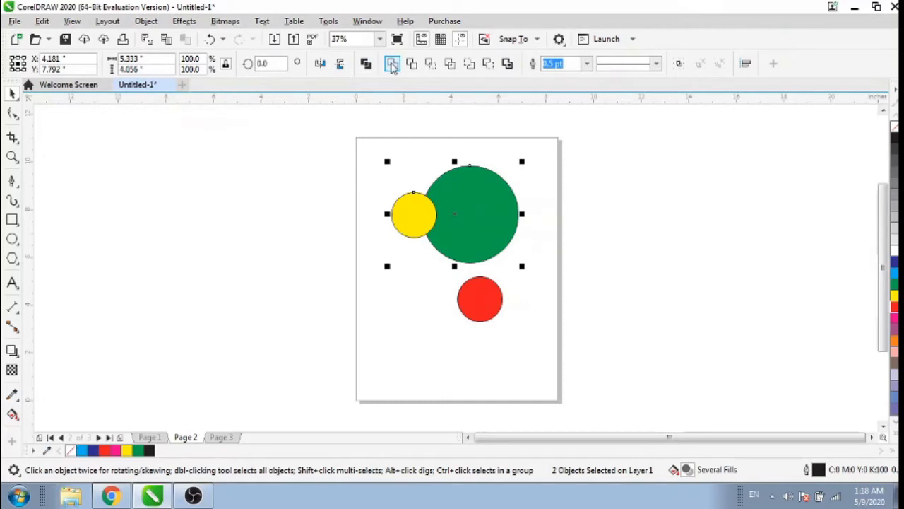
pyautogui.click(342, 157)
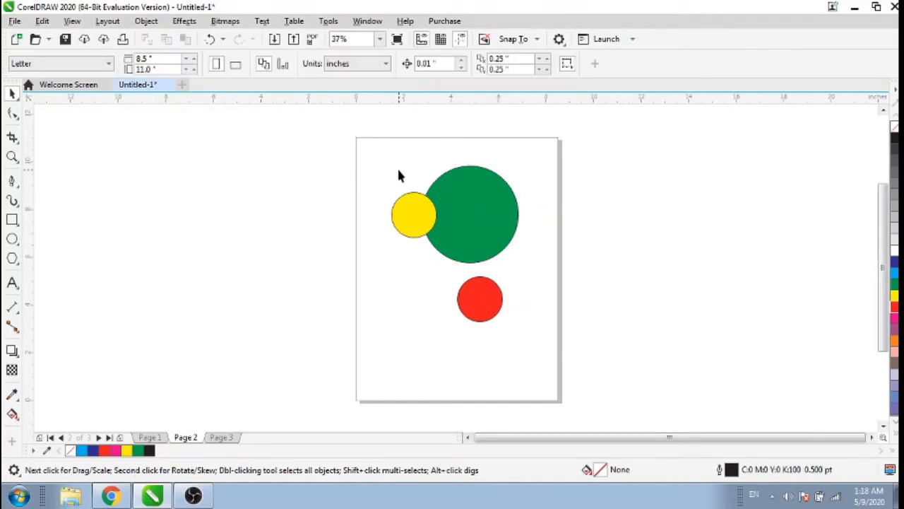
pyautogui.moveTo(393, 145); pyautogui.dragTo(525, 274)
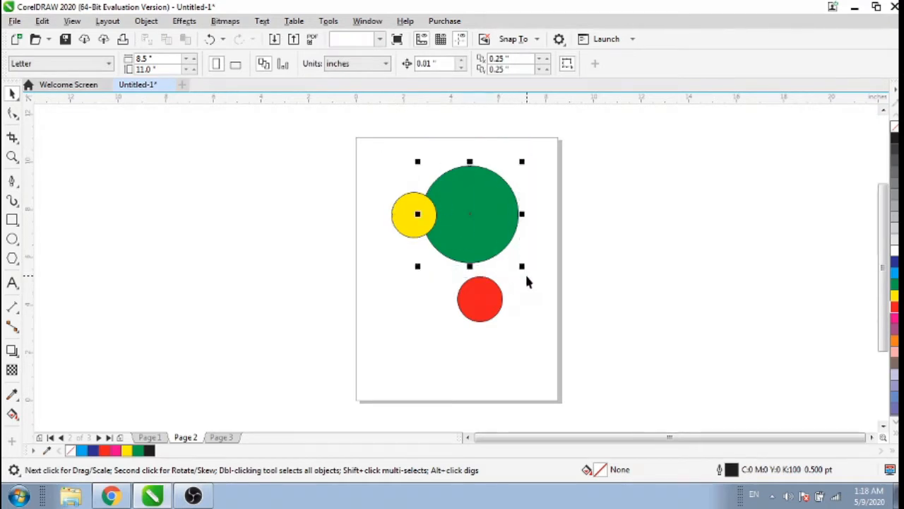
pyautogui.moveTo(369, 130); pyautogui.dragTo(538, 271)
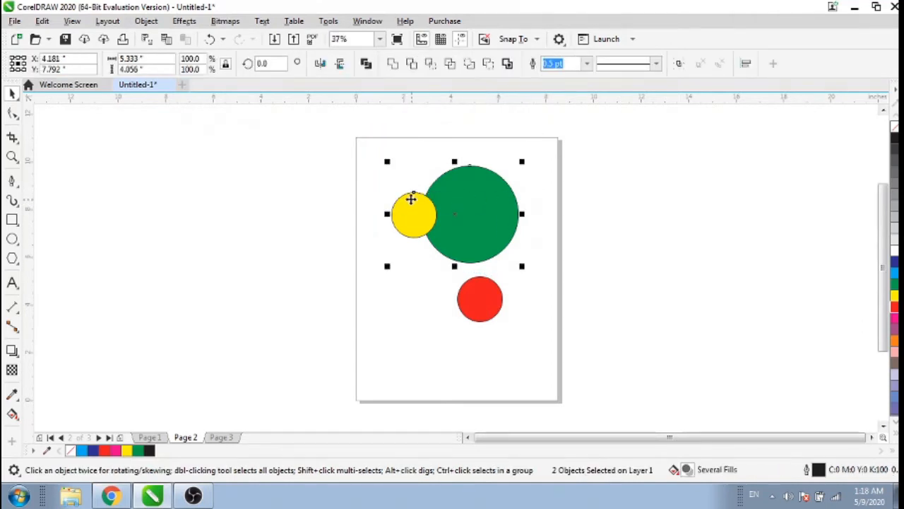
pyautogui.click(392, 64)
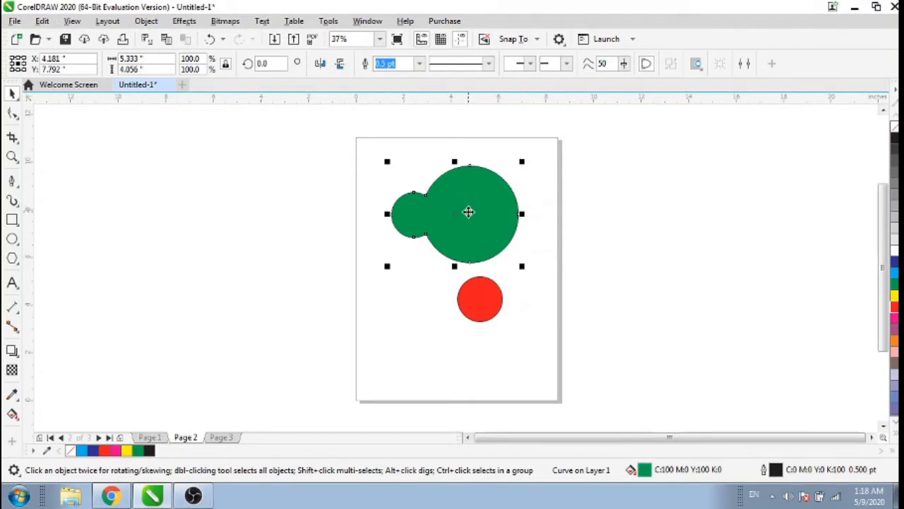
pyautogui.hotkey('ctrl', 'z')
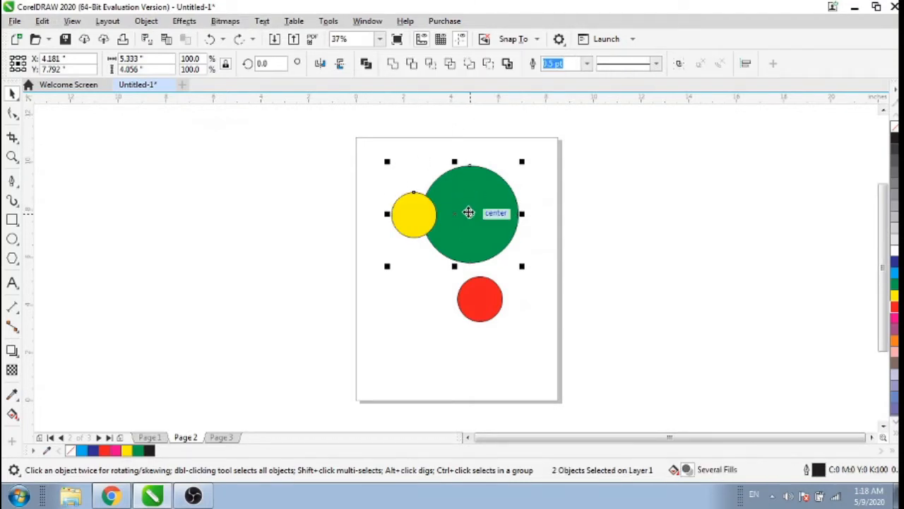
# Step: Move the green circle right to about X 6.07 in and place the yellow circle over its left edge
pyautogui.click(569, 159)
pyautogui.moveTo(470, 200); pyautogui.dragTo(498, 200)
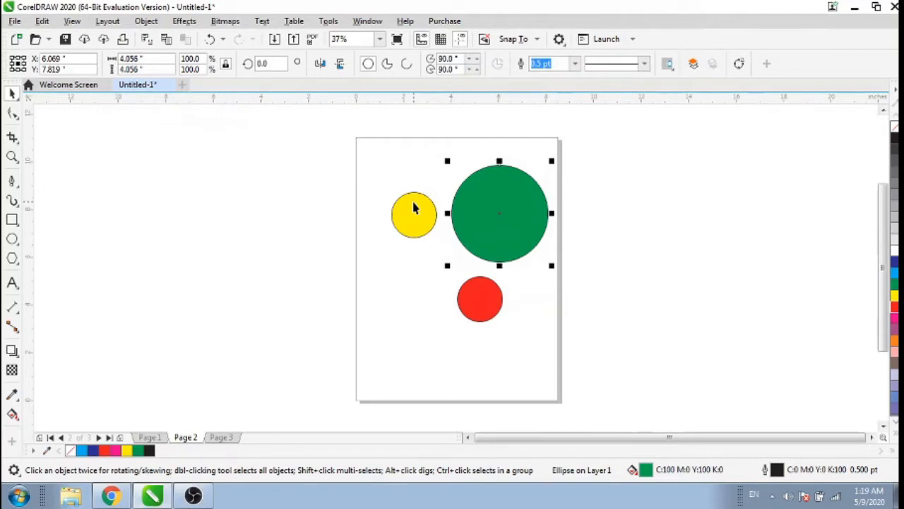
pyautogui.moveTo(415, 207); pyautogui.dragTo(436, 216)
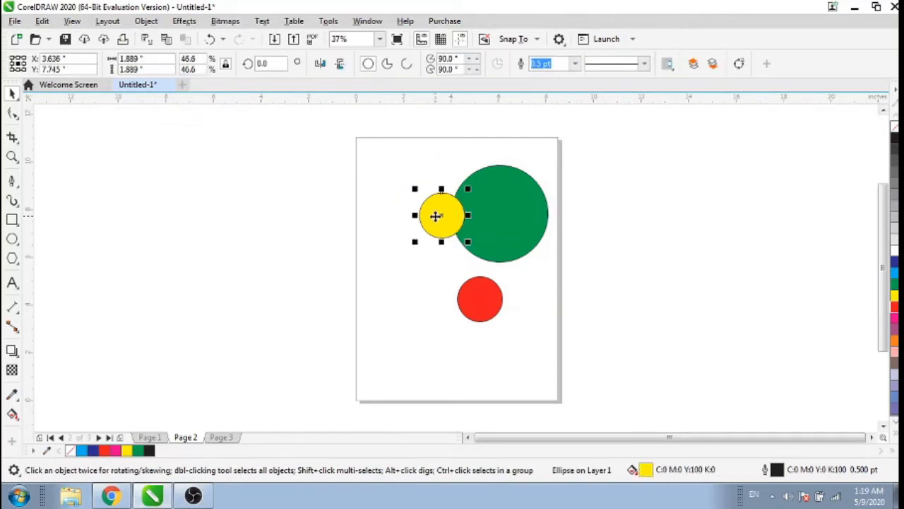
# Step: Try welding the circles with the green circle selected last, and undo the weld
pyautogui.keyDown('shift'); pyautogui.click(518, 214); pyautogui.keyUp('shift')
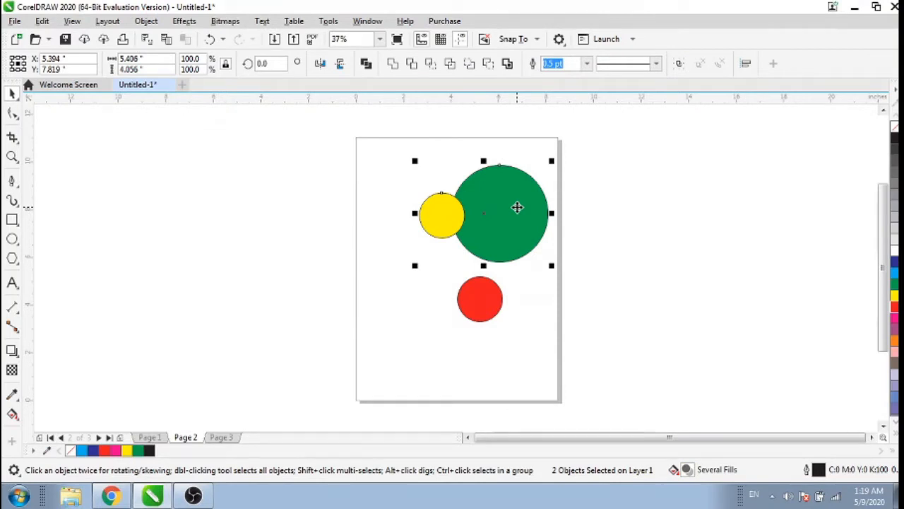
pyautogui.click(393, 64)
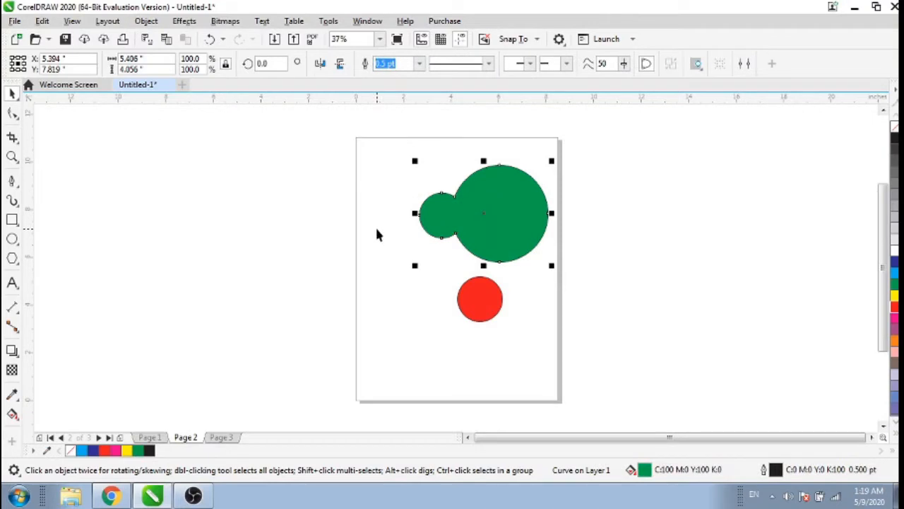
pyautogui.hotkey('ctrl', 'z')
pyautogui.click(380, 271)
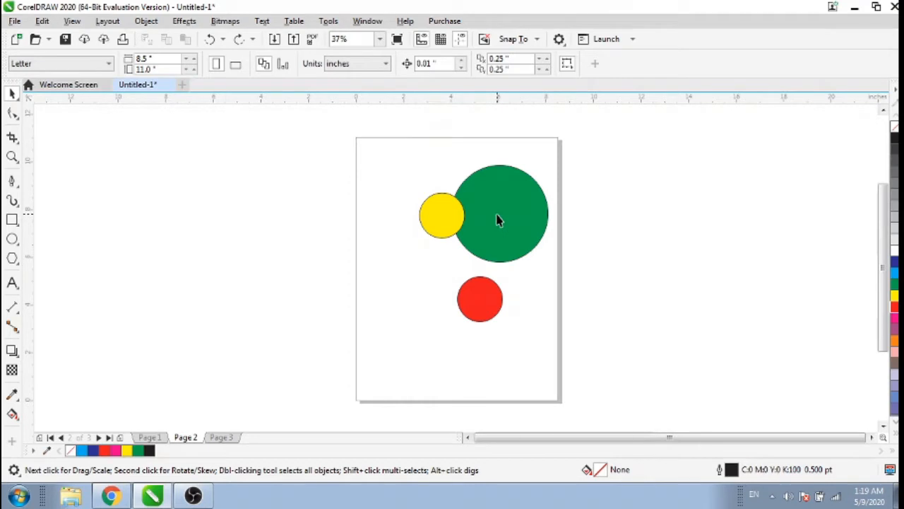
# Step: Try welding the circles with the green circle selected first and the yellow circle last, and undo the weld
pyautogui.click(497, 219)
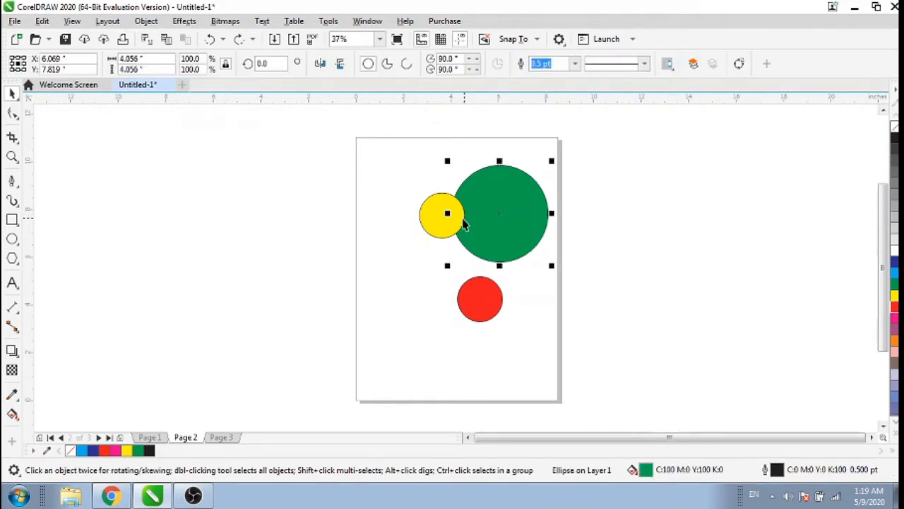
pyautogui.click(439, 220)
pyautogui.click(478, 222)
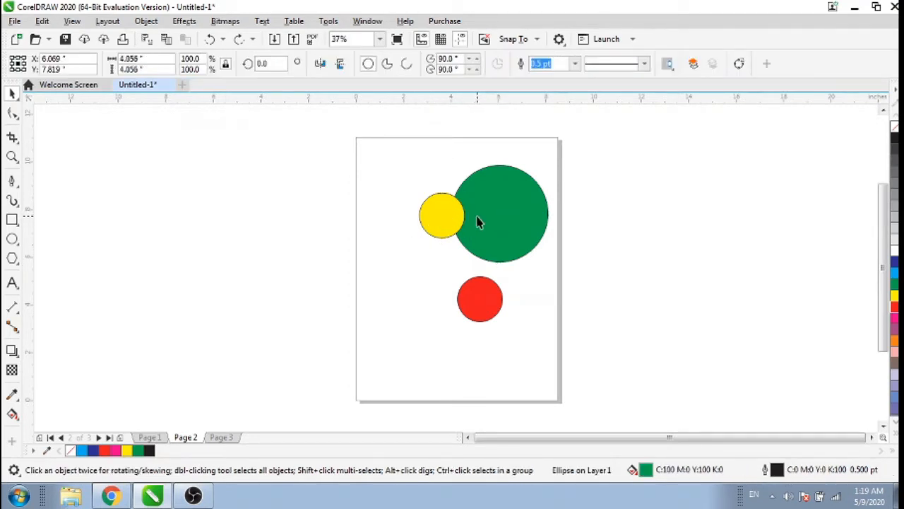
pyautogui.keyDown('shift'); pyautogui.click(439, 225); pyautogui.keyUp('shift')
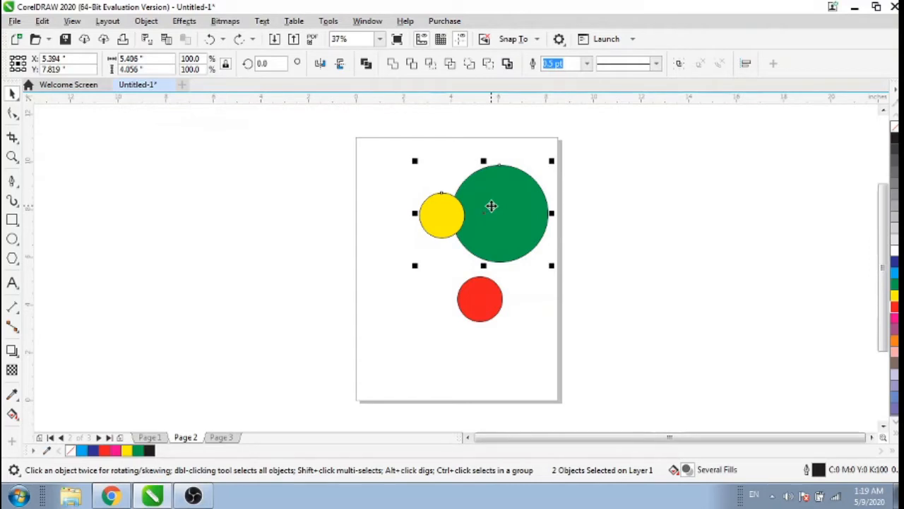
pyautogui.click(393, 64)
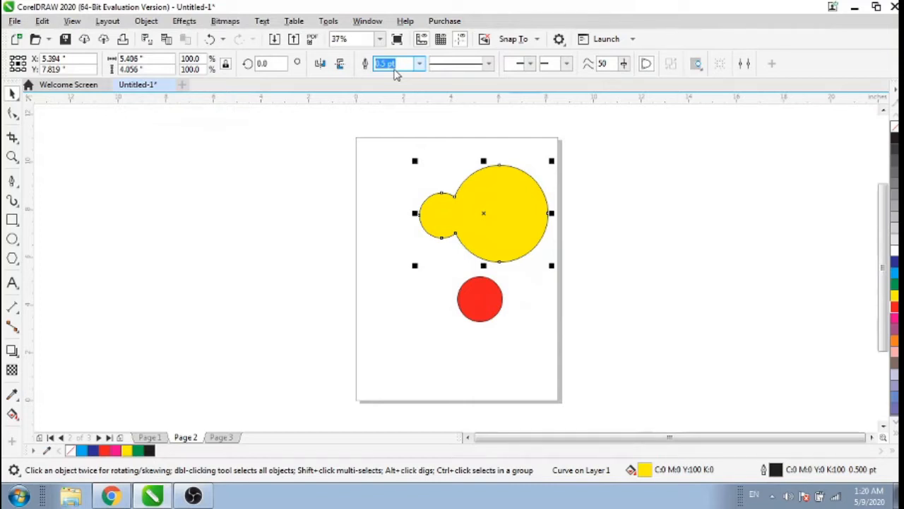
pyautogui.hotkey('ctrl', 'z')
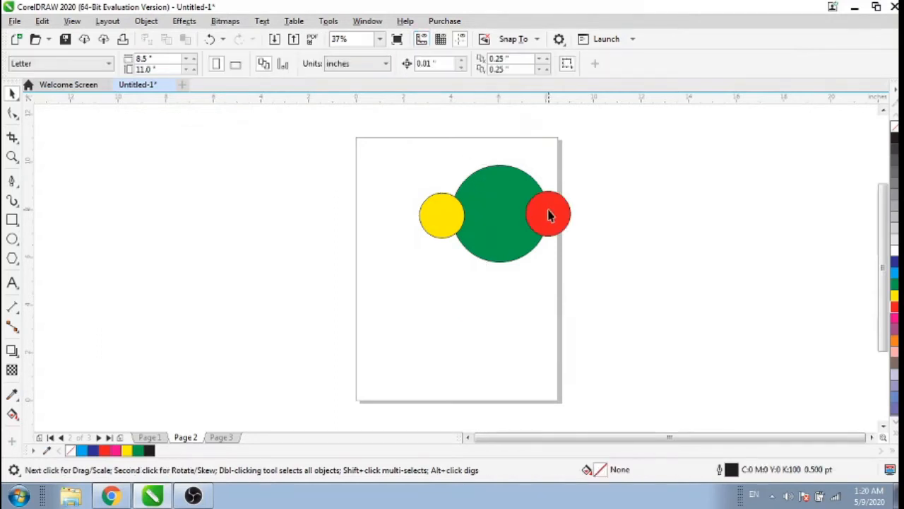
# Step: Trim the green circle with the red circle overlapping its right edge, selecting the red circle first
pyautogui.click(549, 211)
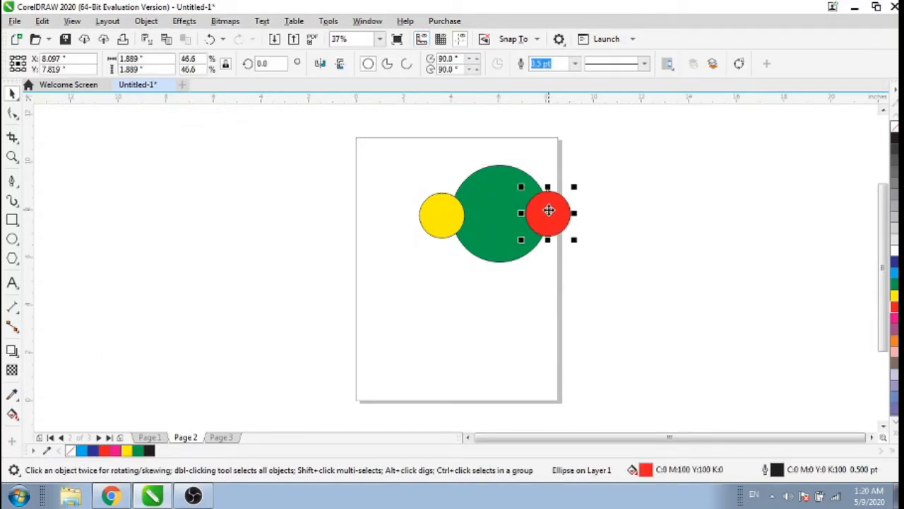
pyautogui.click(587, 243)
pyautogui.click(563, 227)
pyautogui.keyDown('shift'); pyautogui.click(500, 228); pyautogui.keyUp('shift')
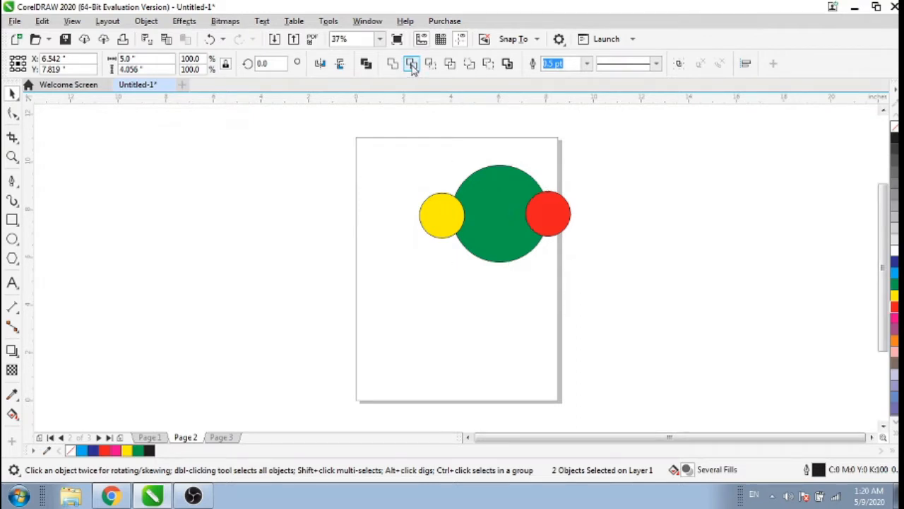
pyautogui.click(412, 64)
pyautogui.click(604, 253)
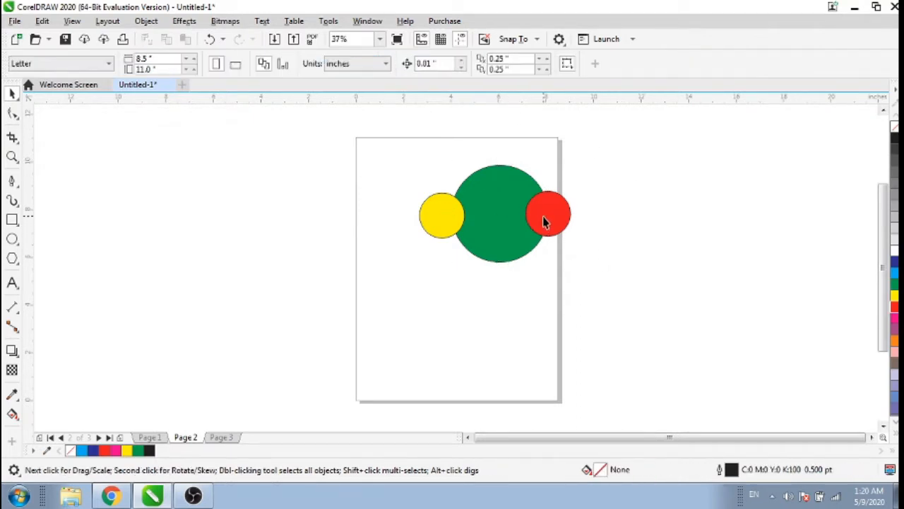
# Step: Move the red circle away from the green shape to check the cut, and undo the moves and the trim
pyautogui.moveTo(549, 219); pyautogui.dragTo(586, 223)
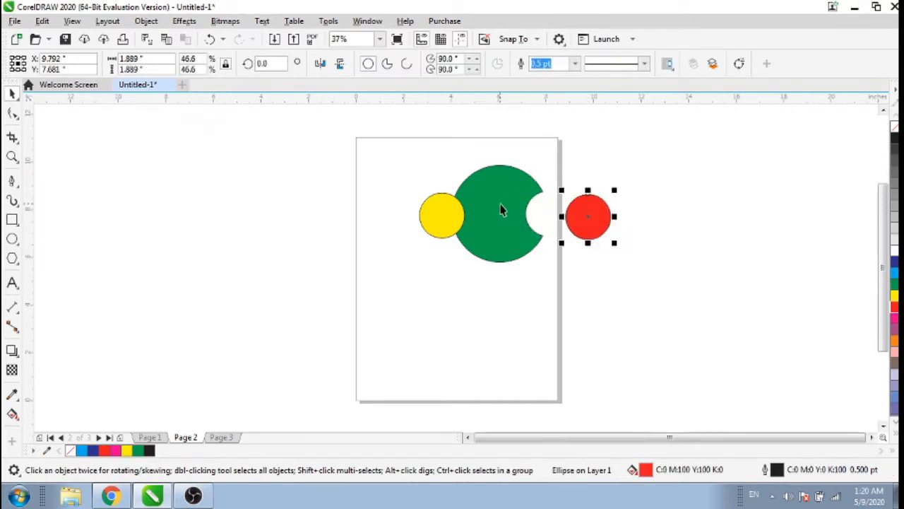
pyautogui.hotkey('ctrl', 'z')
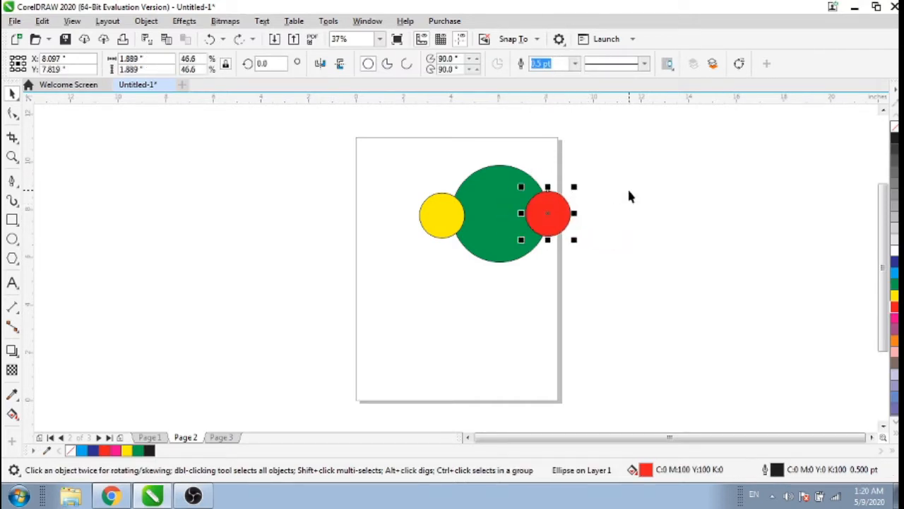
pyautogui.click(614, 222)
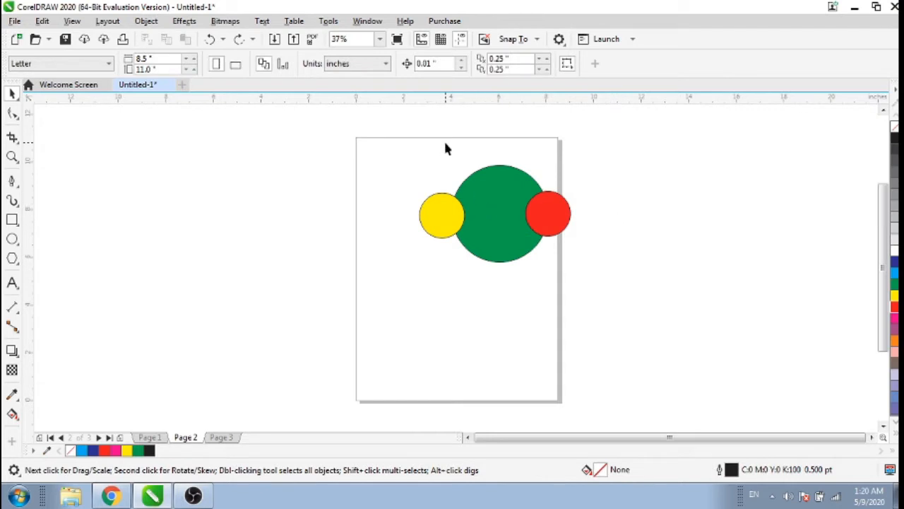
pyautogui.moveTo(556, 202); pyautogui.dragTo(567, 219)
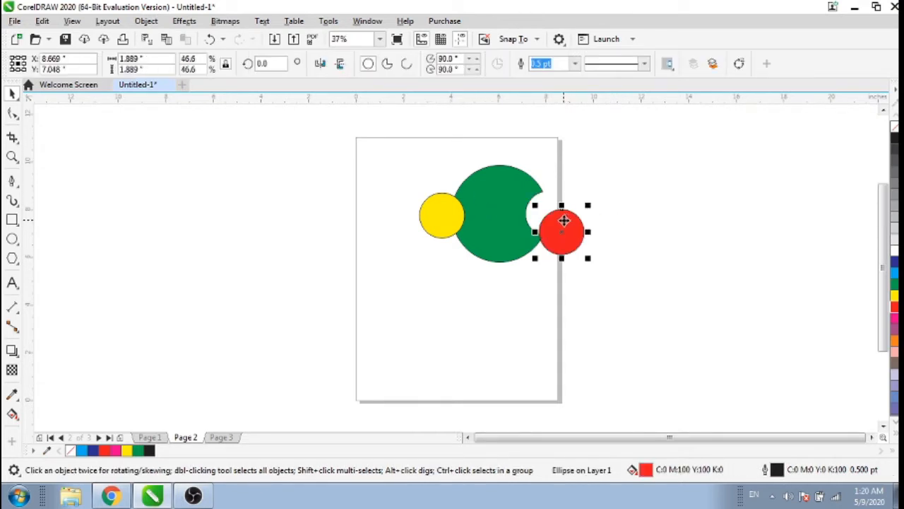
pyautogui.hotkey('ctrl', 'z')
pyautogui.hotkey('ctrl', 'z')
pyautogui.click(377, 138)
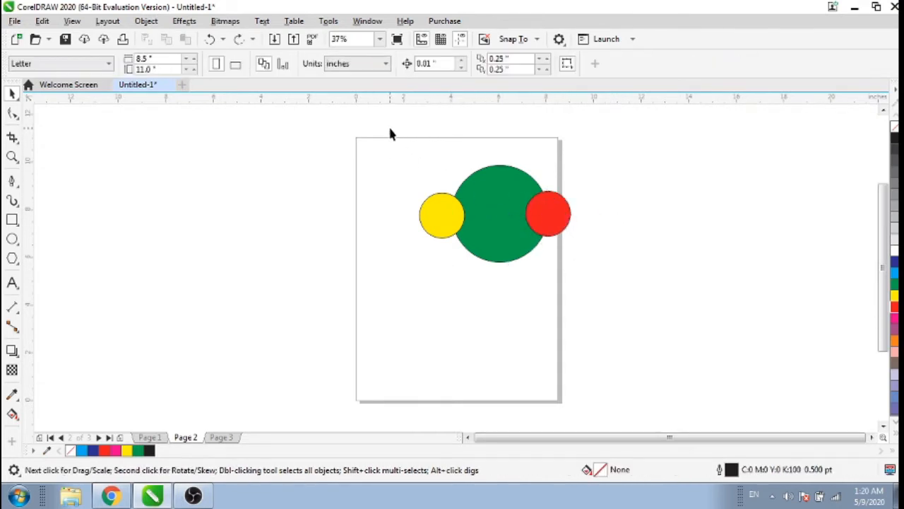
pyautogui.moveTo(416, 146); pyautogui.dragTo(539, 256)
pyautogui.press('Tab')
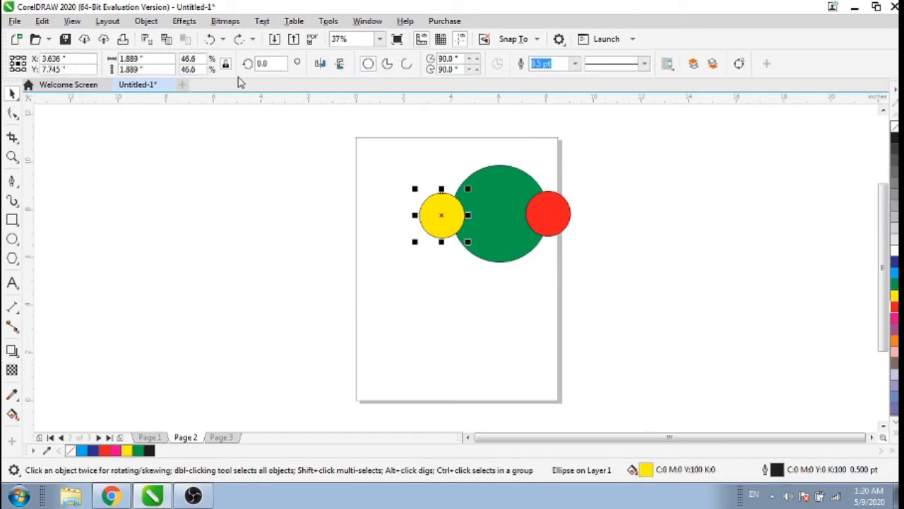
pyautogui.click(405, 144)
pyautogui.click(487, 199)
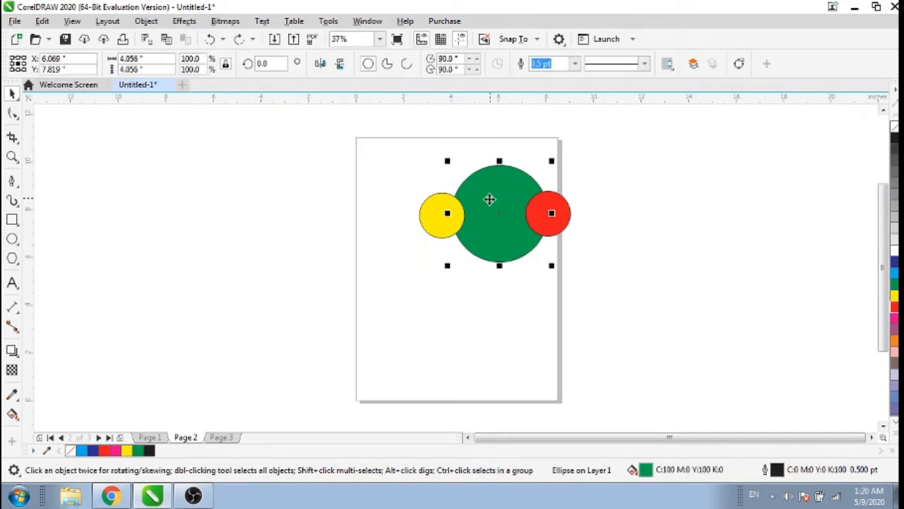
pyautogui.keyDown('shift'); pyautogui.click(442, 213); pyautogui.keyUp('shift')
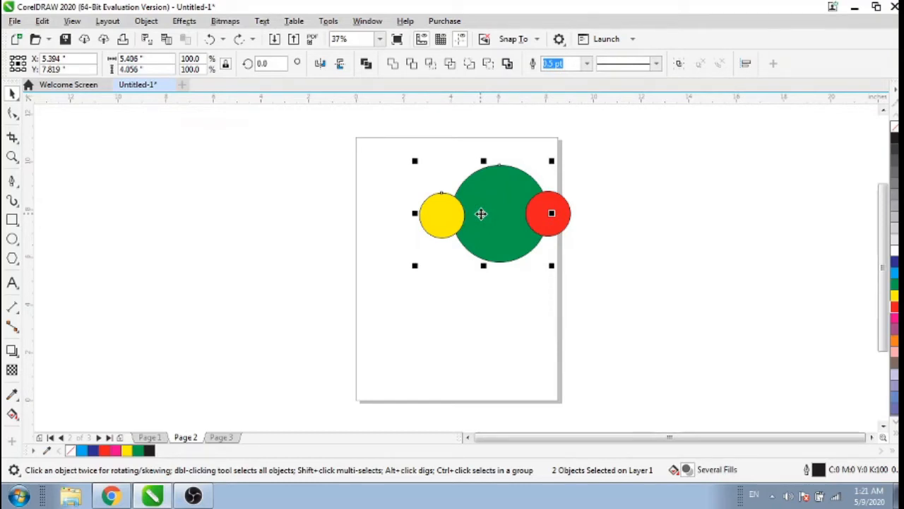
pyautogui.click(391, 133)
# Step: Create an intersection shape from the overlap of the green and yellow circles, selecting the yellow circle last
pyautogui.click(472, 198)
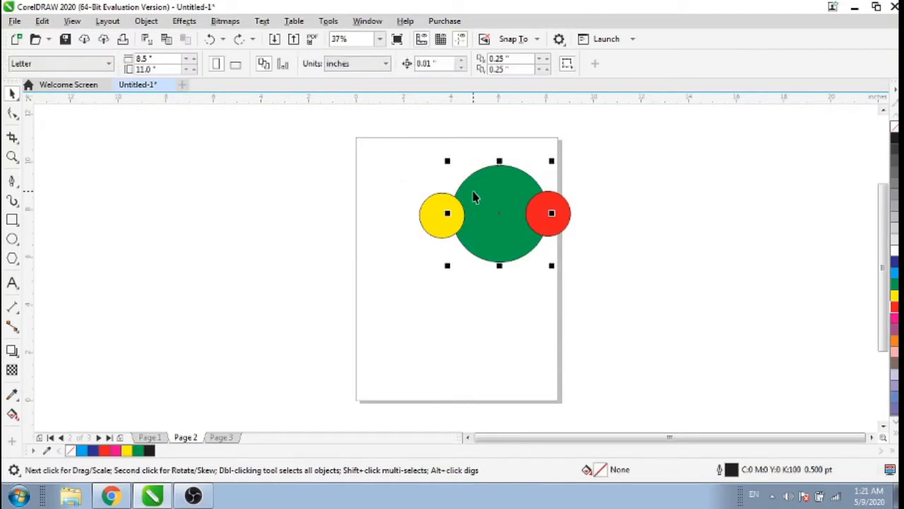
pyautogui.keyDown('shift'); pyautogui.click(435, 222); pyautogui.keyUp('shift')
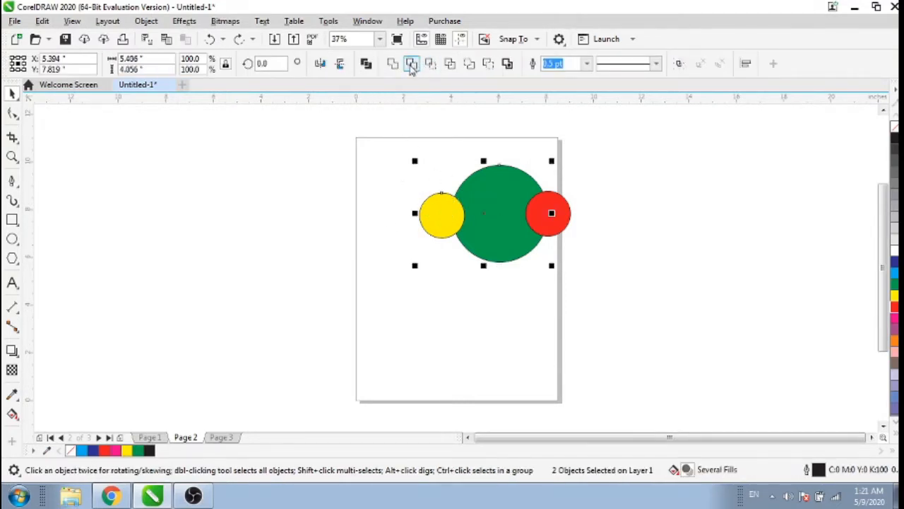
pyautogui.click(430, 65)
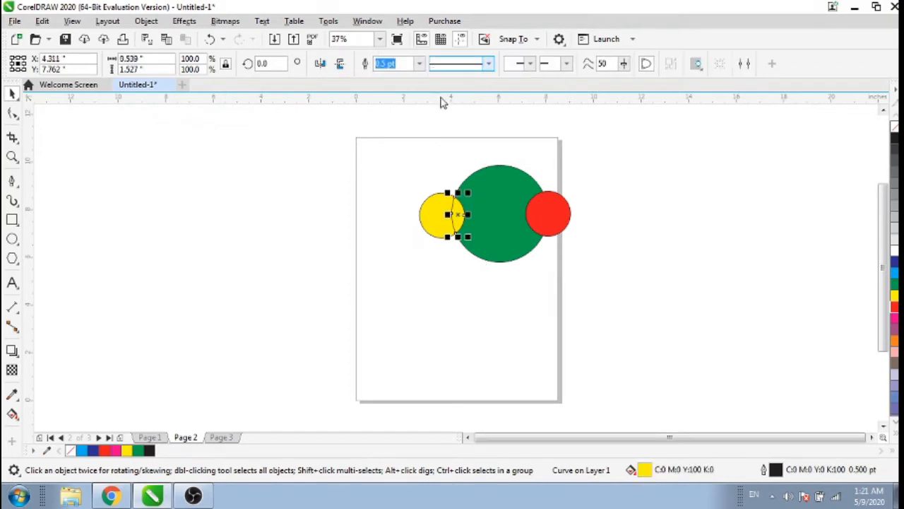
# Step: Move the yellow intersection piece below the circles to inspect it, and undo the move
pyautogui.click(455, 282)
pyautogui.click(458, 216)
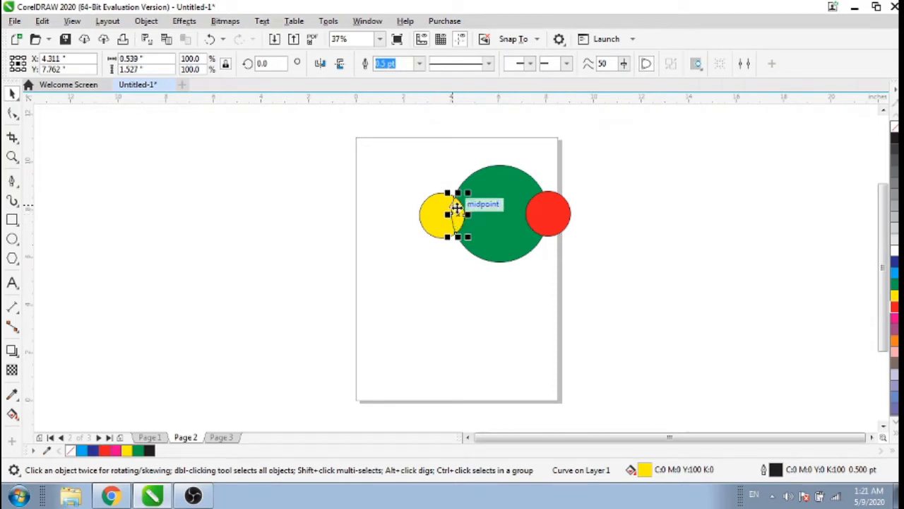
pyautogui.moveTo(455, 214); pyautogui.dragTo(456, 268)
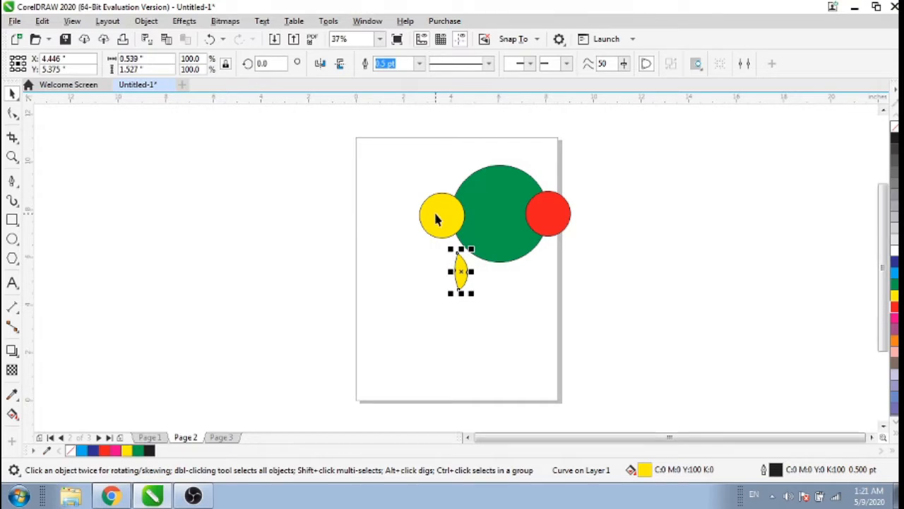
pyautogui.hotkey('ctrl', 'z')
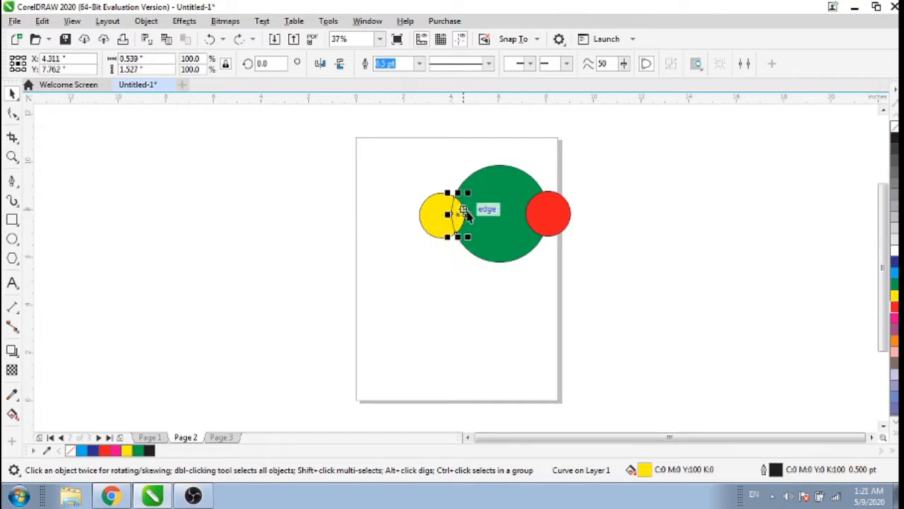
pyautogui.click(492, 291)
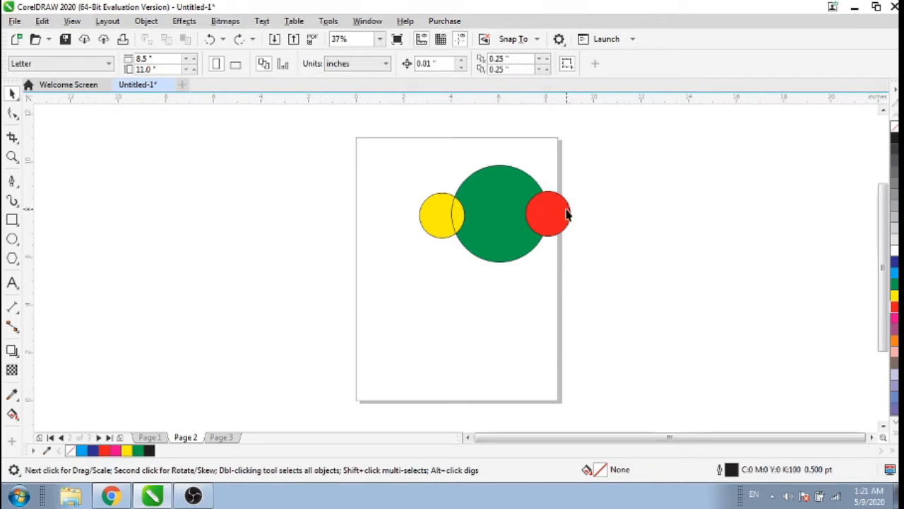
# Step: Create an intersection shape from the overlap of the red and green circles, selecting the green circle last
pyautogui.click(566, 211)
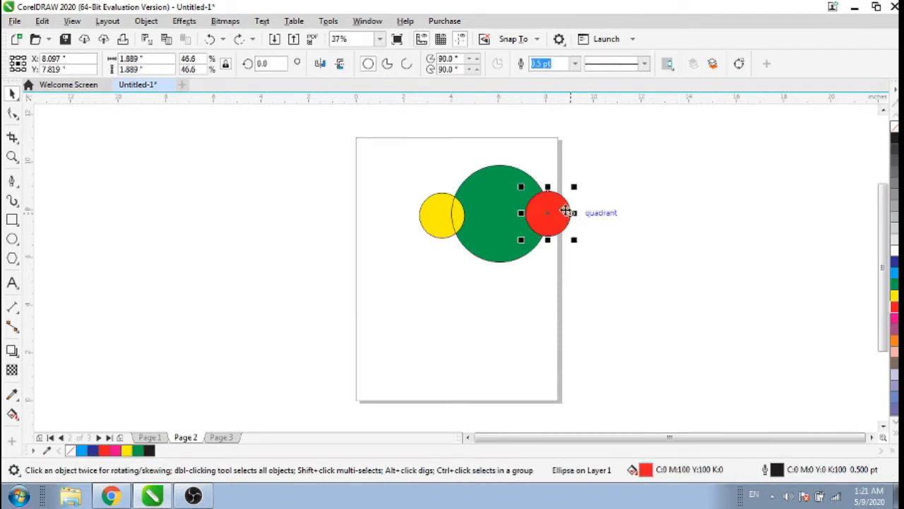
pyautogui.keyDown('shift'); pyautogui.click(497, 207); pyautogui.keyUp('shift')
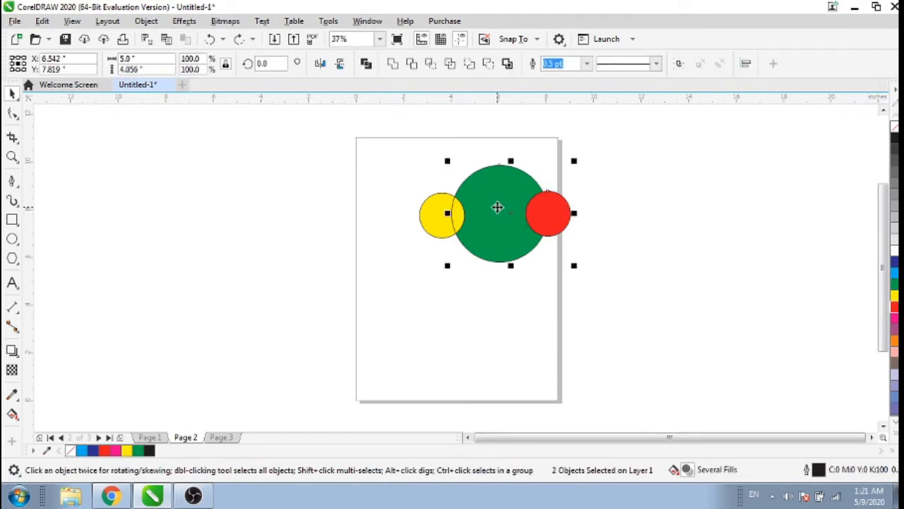
pyautogui.click(433, 67)
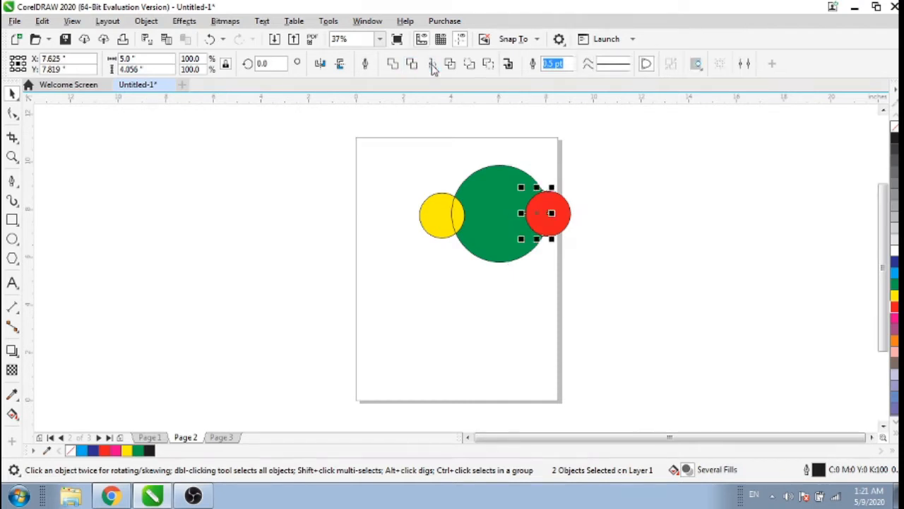
# Step: Move the green intersection piece and the red circle apart to inspect them, and undo the moves and the intersection
pyautogui.click(552, 286)
pyautogui.moveTo(530, 227); pyautogui.dragTo(541, 267)
pyautogui.click(596, 275)
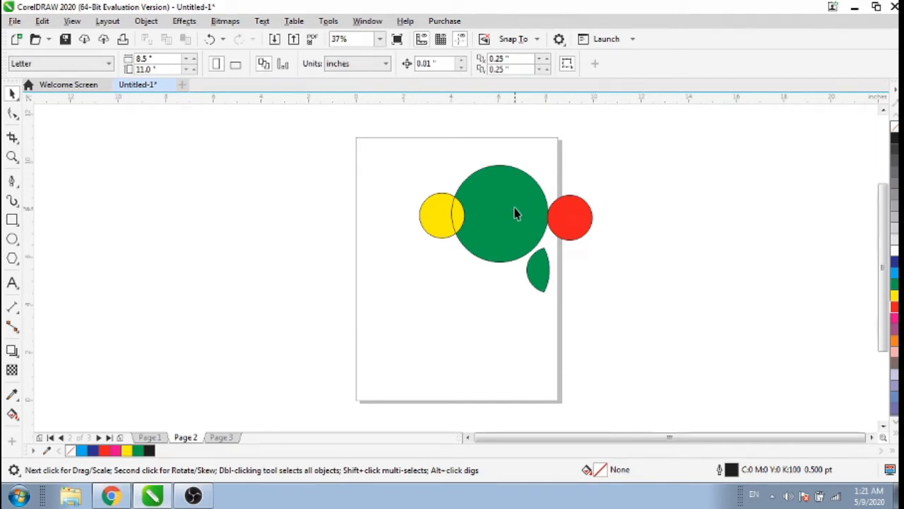
pyautogui.hotkey('ctrl', 'z')
pyautogui.hotkey('ctrl', 'z')
pyautogui.hotkey('ctrl', 'z')
pyautogui.hotkey('ctrl', 'z')
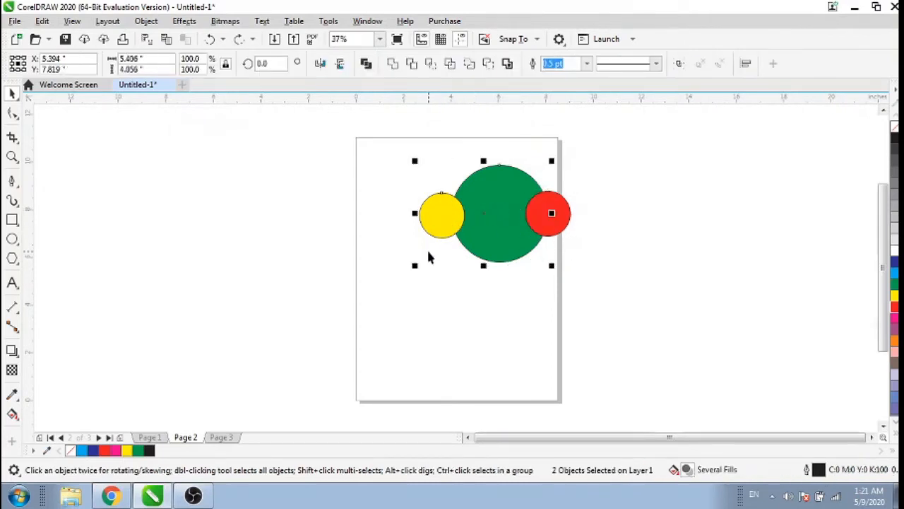
# Step: Move the cut green shape away from the yellow and red circles to inspect it, and undo the move
pyautogui.click(532, 290)
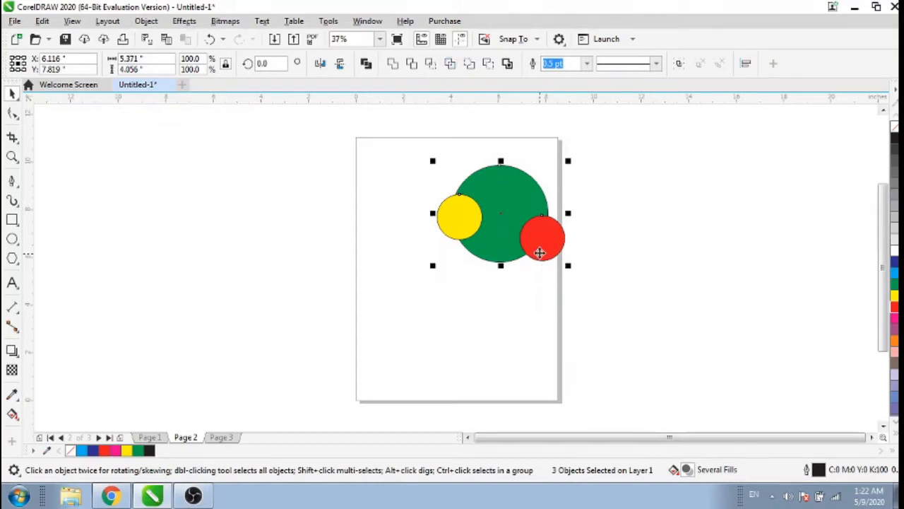
pyautogui.click(679, 247)
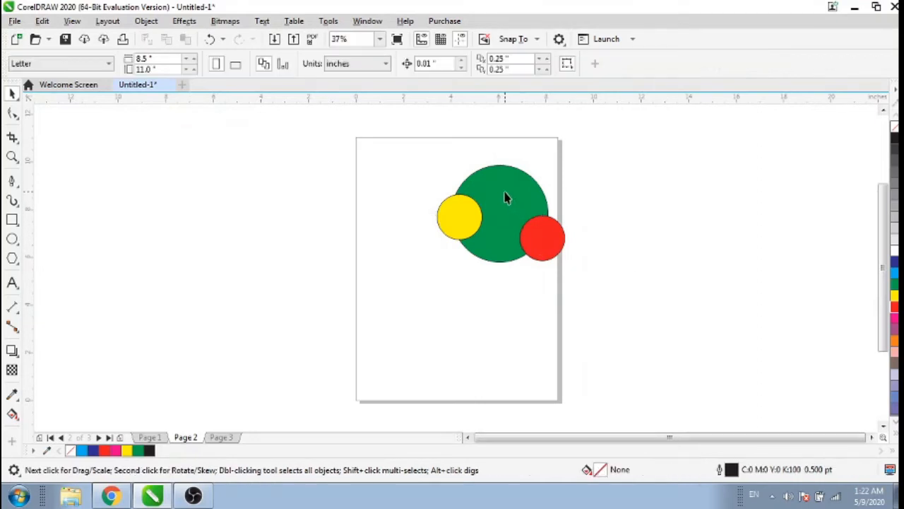
pyautogui.moveTo(506, 196); pyautogui.dragTo(650, 157)
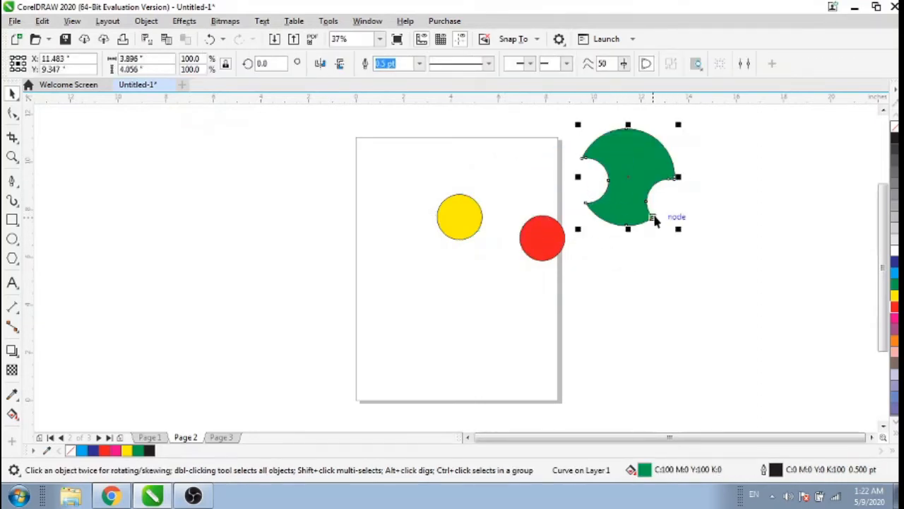
pyautogui.hotkey('ctrl', 'z')
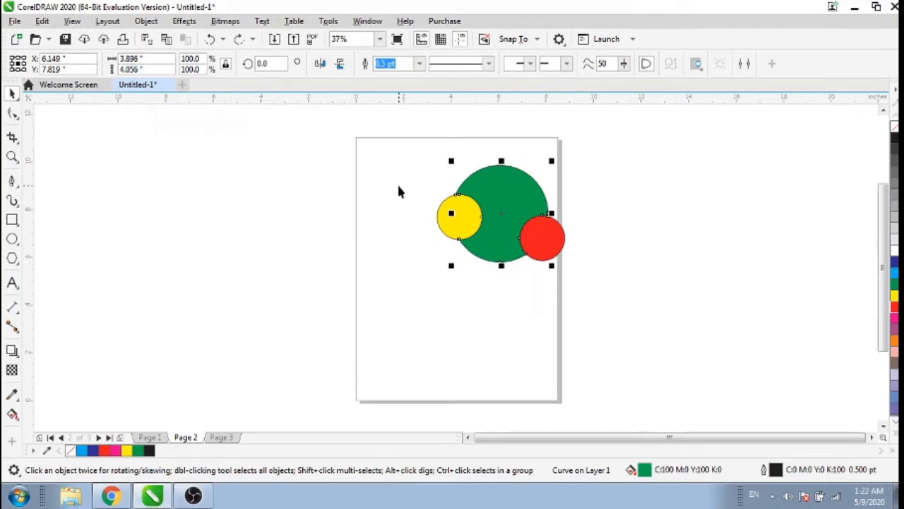
pyautogui.click(399, 186)
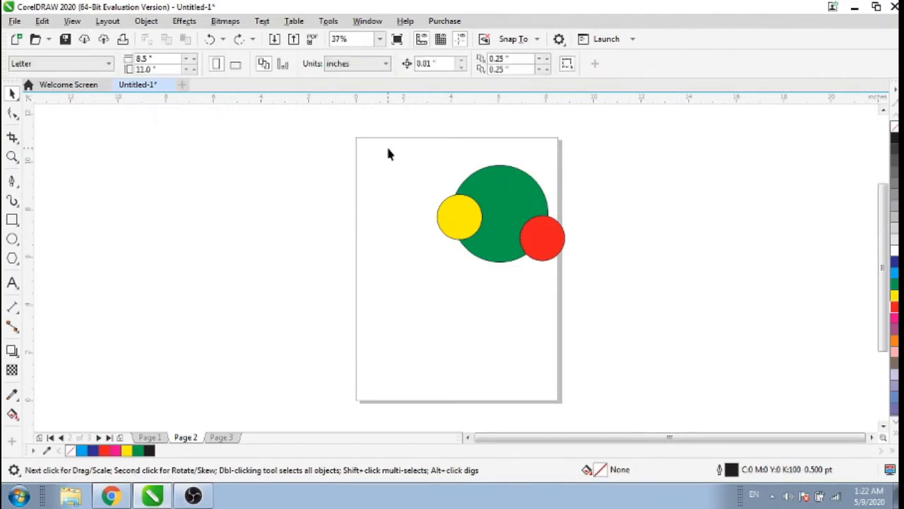
# Step: Simplify the three overlapping shapes, and move the red and yellow circles off the green shape to check the cuts
pyautogui.moveTo(396, 141); pyautogui.dragTo(618, 286)
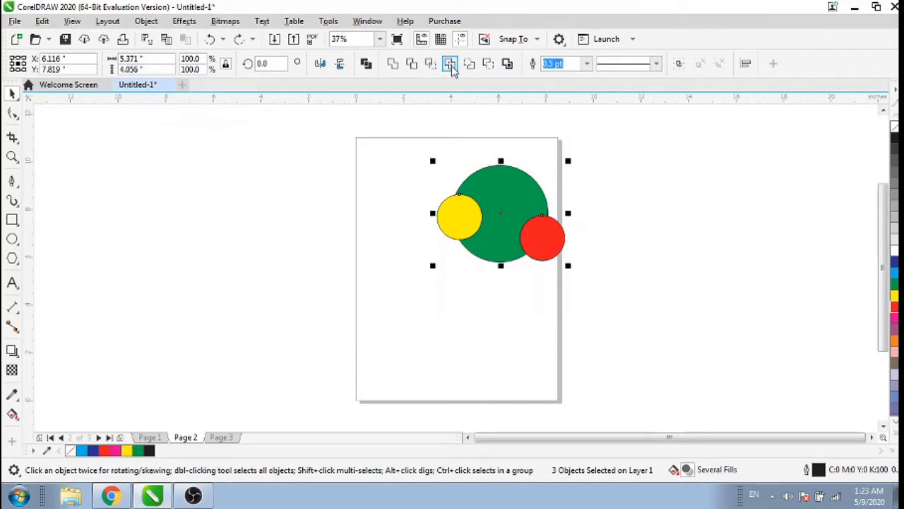
pyautogui.click(450, 65)
pyautogui.click(563, 219)
pyautogui.moveTo(515, 250); pyautogui.dragTo(571, 252)
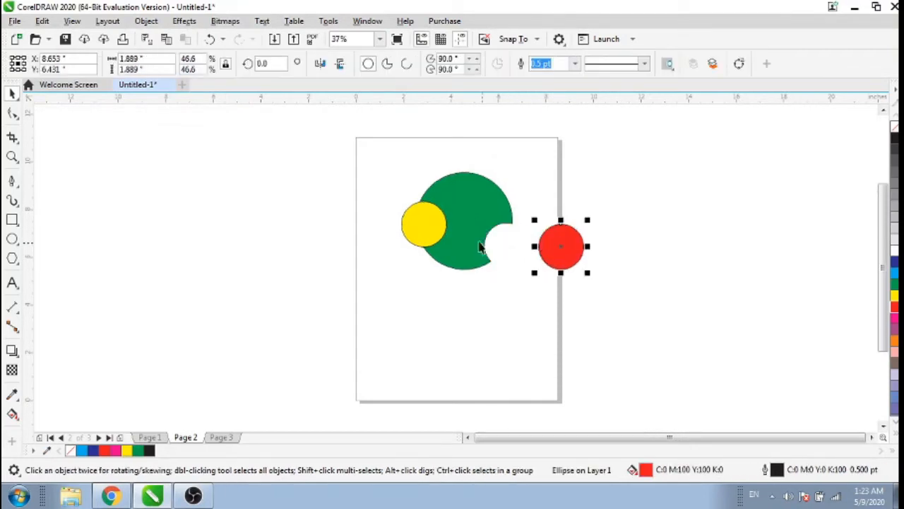
pyautogui.moveTo(434, 236); pyautogui.dragTo(384, 247)
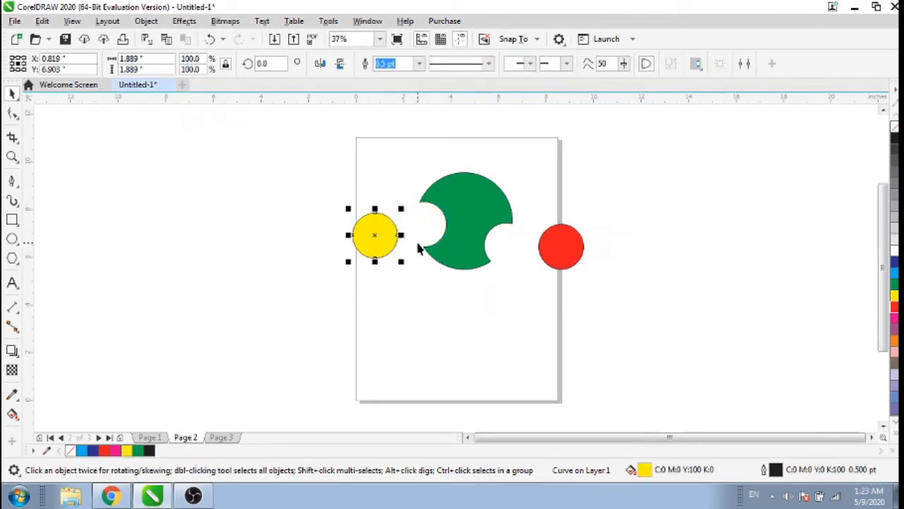
# Step: Put the yellow circle back into the green shape's left cut-out and undo the red circle's move
pyautogui.moveTo(381, 240); pyautogui.dragTo(430, 230)
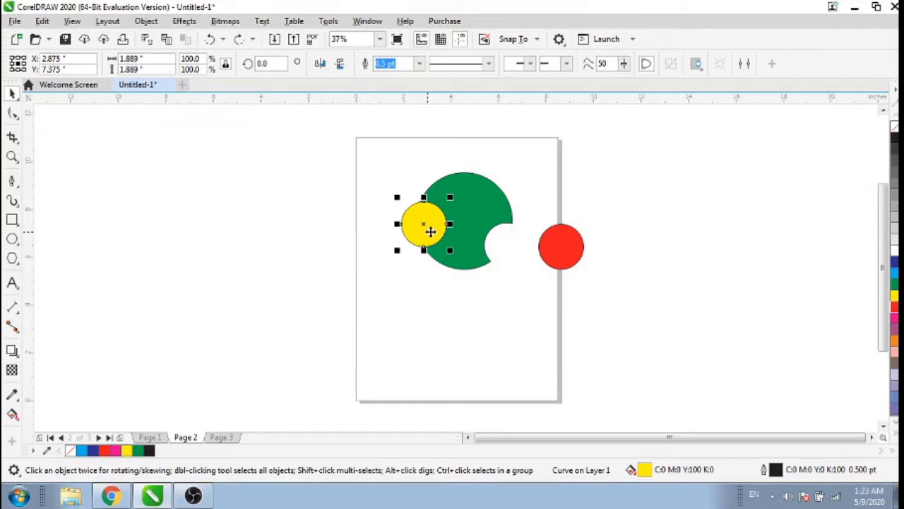
pyautogui.click(563, 256)
pyautogui.click(562, 251)
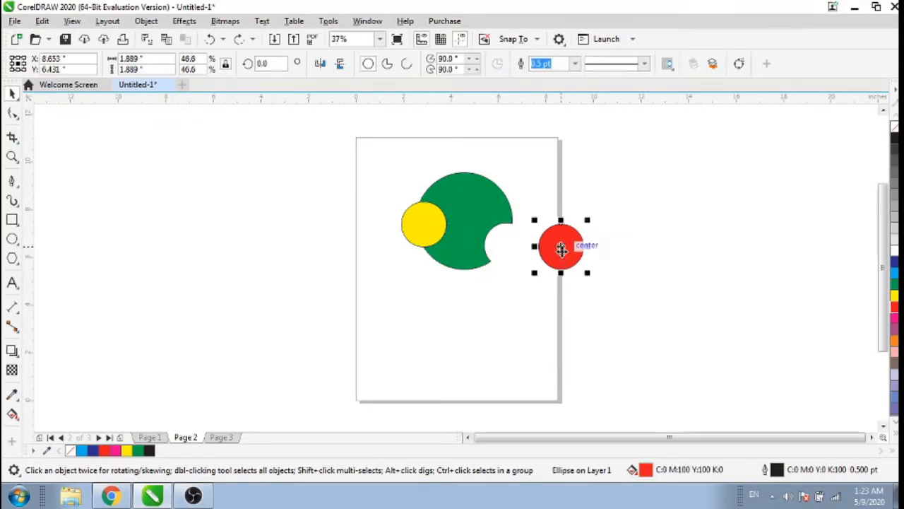
pyautogui.hotkey('ctrl', 'z')
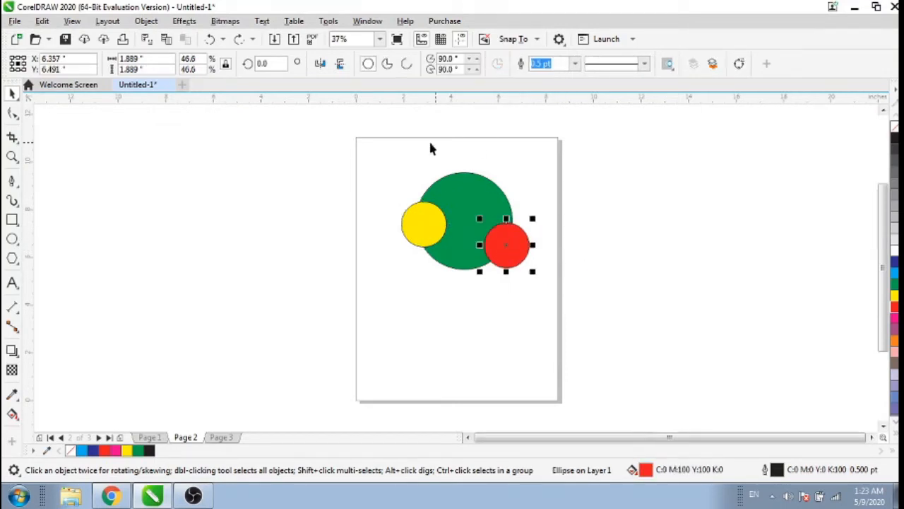
# Step: Select the yellow, green and red shapes together and apply Back Minus Front
pyautogui.moveTo(417, 142)
pyautogui.mouseDown()
pyautogui.moveTo(494, 301)
pyautogui.moveTo(517, 301)
pyautogui.mouseUp()
pyautogui.moveTo(376, 143); pyautogui.dragTo(578, 277)
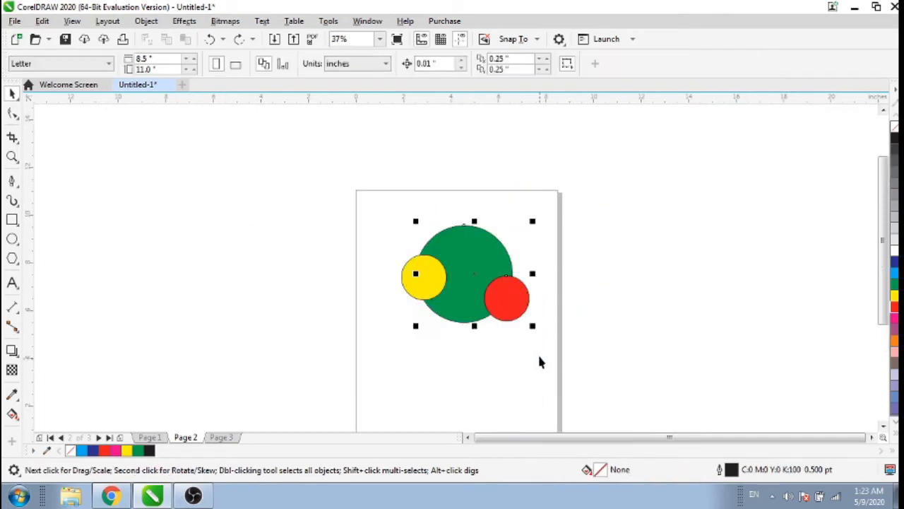
pyautogui.click(577, 301)
pyautogui.moveTo(551, 361); pyautogui.dragTo(378, 216)
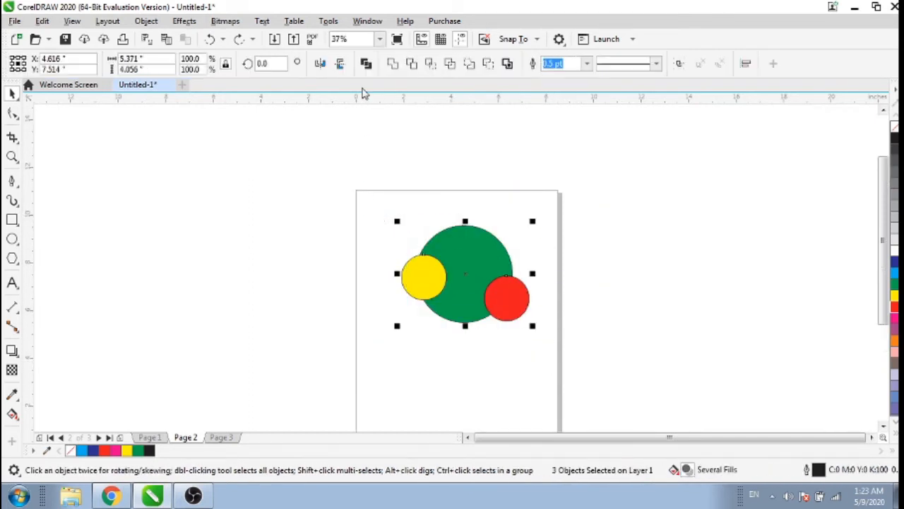
pyautogui.click(488, 65)
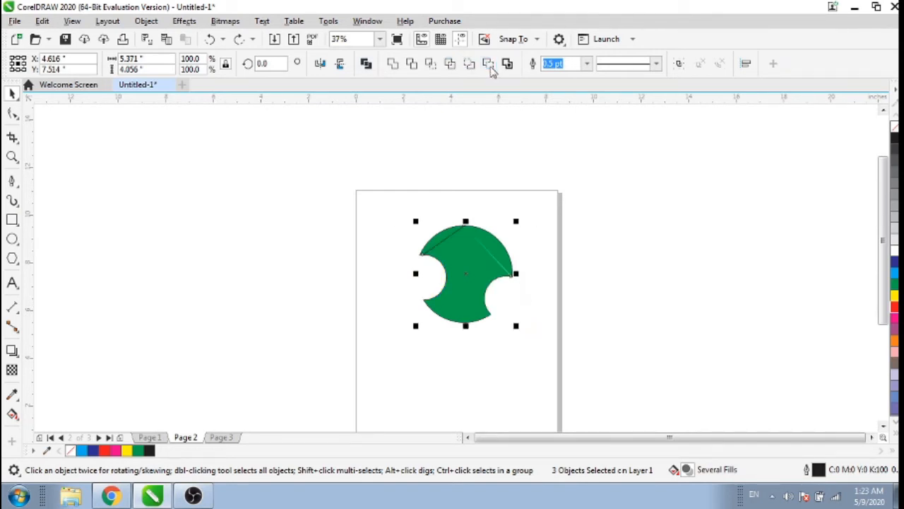
# Step: Move the resulting green shape down and to the left on the page to inspect its cut outline
pyautogui.moveTo(476, 258); pyautogui.dragTo(414, 318)
pyautogui.click(553, 238)
pyautogui.click(534, 272)
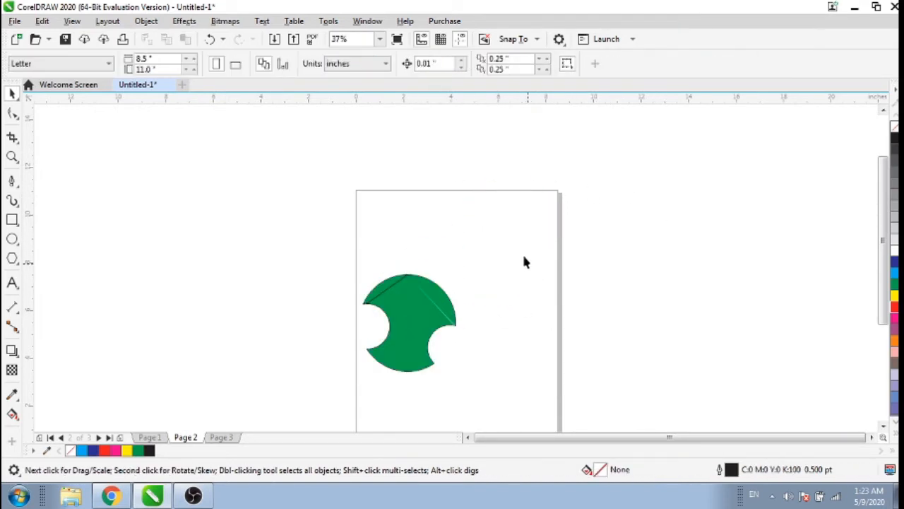
pyautogui.click(410, 284)
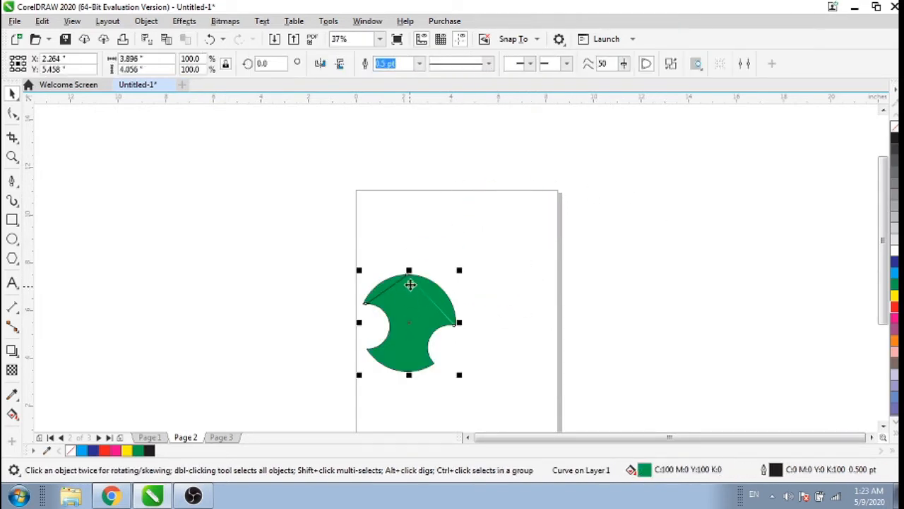
pyautogui.click(420, 225)
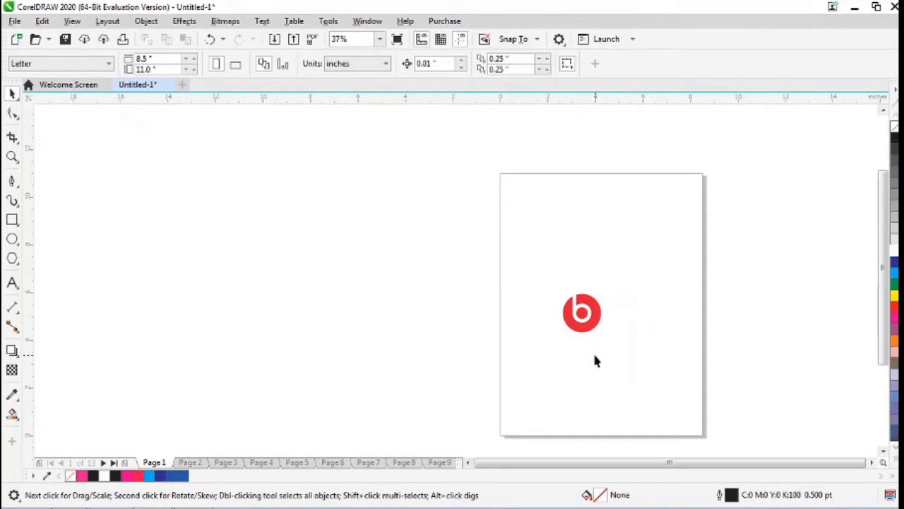
# Step: Move the red circular b logo bitmap on Page 1 left to about X 2.02, Y 5.215 inches
pyautogui.moveTo(555, 280); pyautogui.dragTo(621, 335)
pyautogui.click(587, 320)
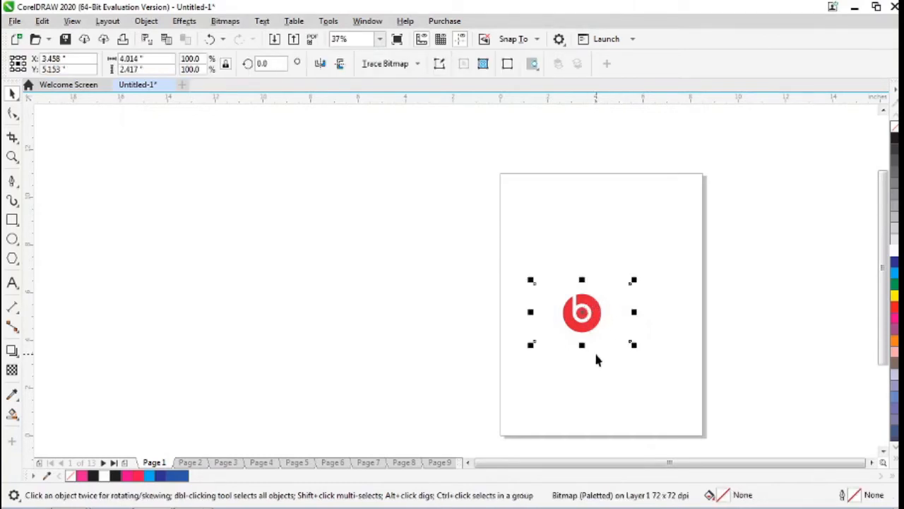
pyautogui.hotkey('shift', 'F2')
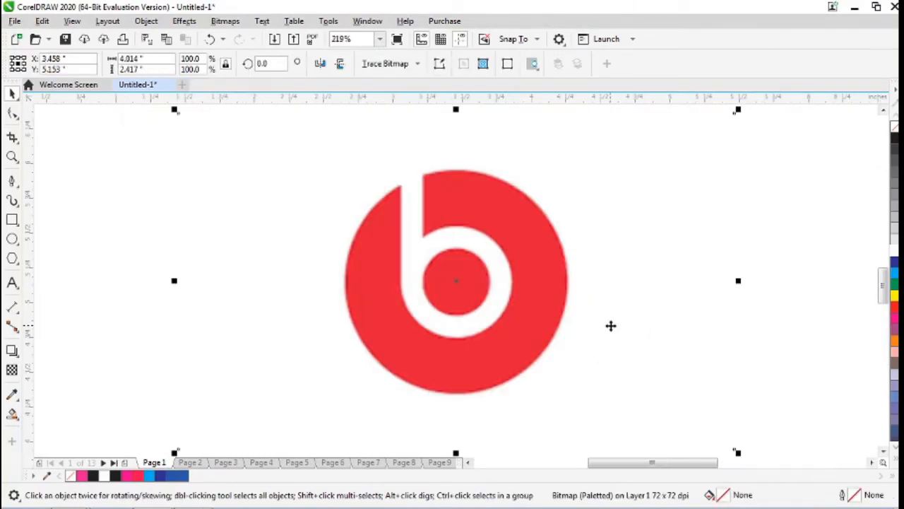
pyautogui.moveTo(553, 280); pyautogui.dragTo(342, 265)
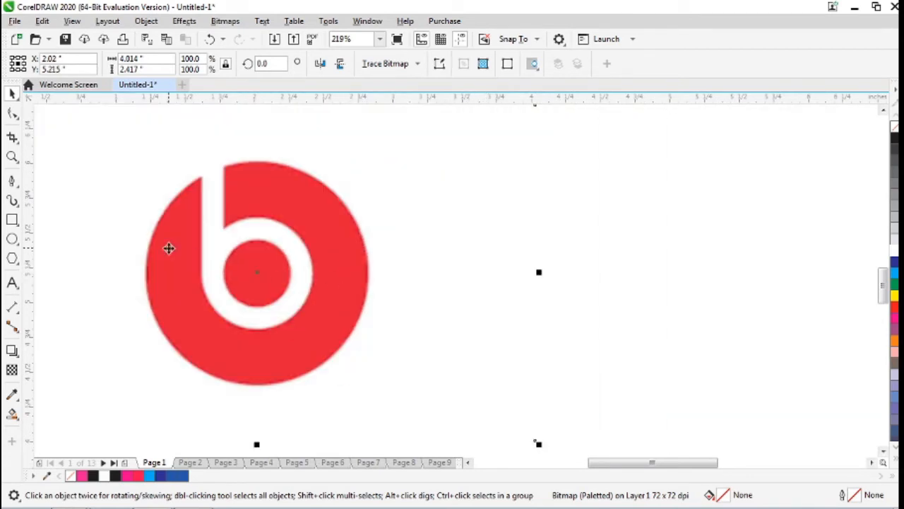
# Step: Trace the logo's inner disc with a centred circle 0.473 inches across, and add a concentric copy enlarged to 0.812 inches around the white ring
pyautogui.click(12, 241)
pyautogui.click(661, 196)
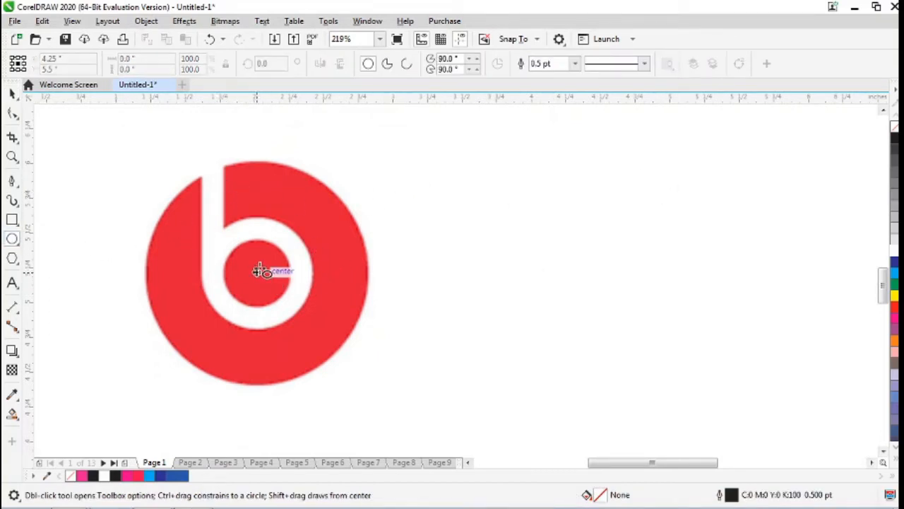
pyautogui.moveTo(257, 272); pyautogui.dragTo(257, 272)
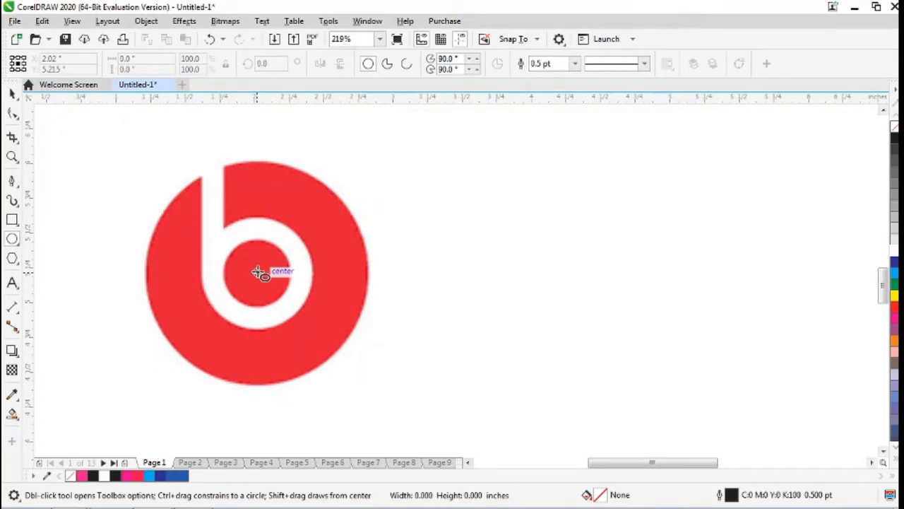
pyautogui.moveTo(257, 273); pyautogui.dragTo(283, 309)
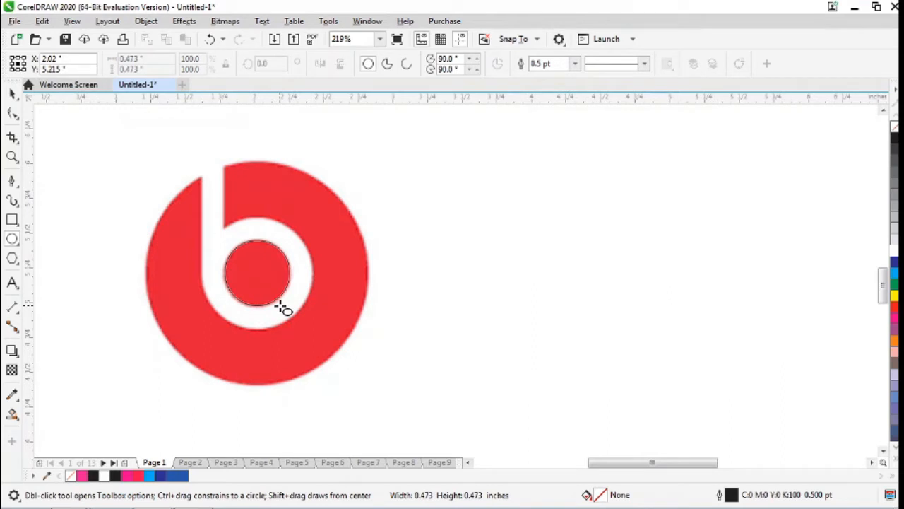
pyautogui.moveTo(282, 308); pyautogui.dragTo(282, 308)
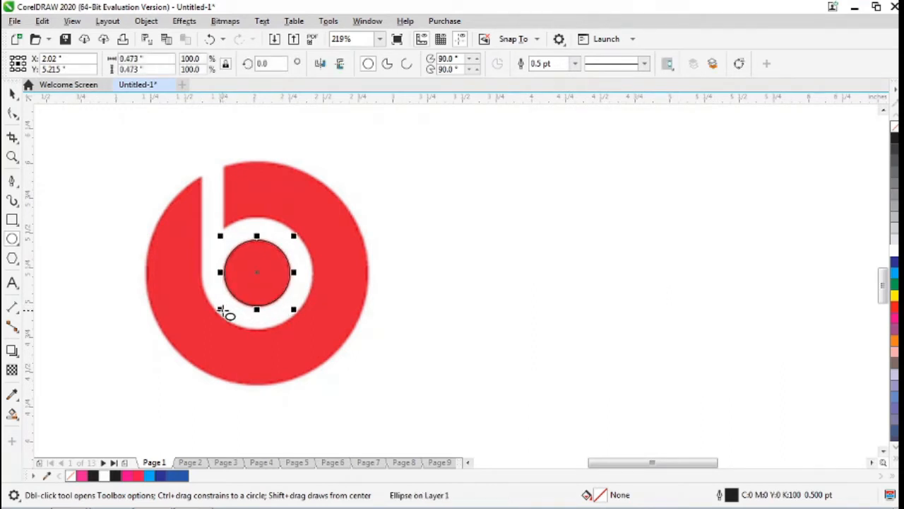
pyautogui.moveTo(221, 310); pyautogui.dragTo(198, 353)
pyautogui.rightClick(198, 350)
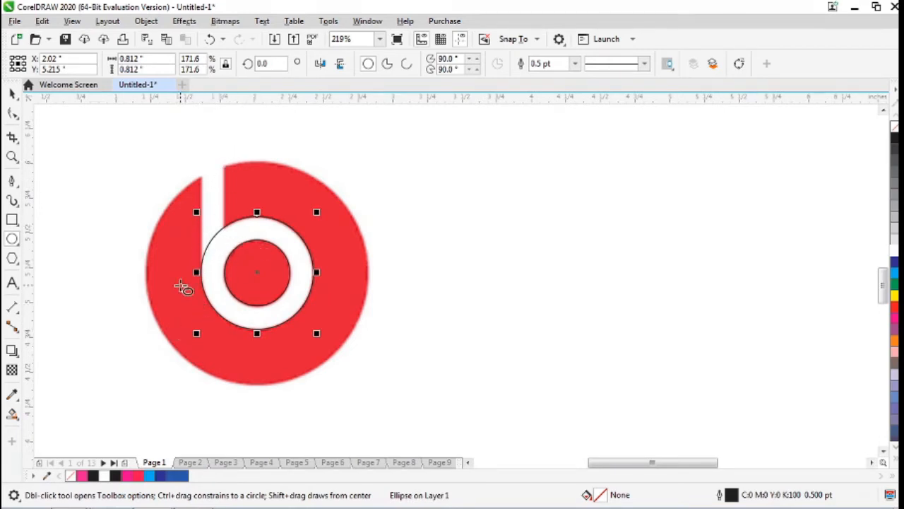
# Step: Draw a narrow rectangle about 0.138 by 0.786 inches over the white stem of the b
pyautogui.click(12, 219)
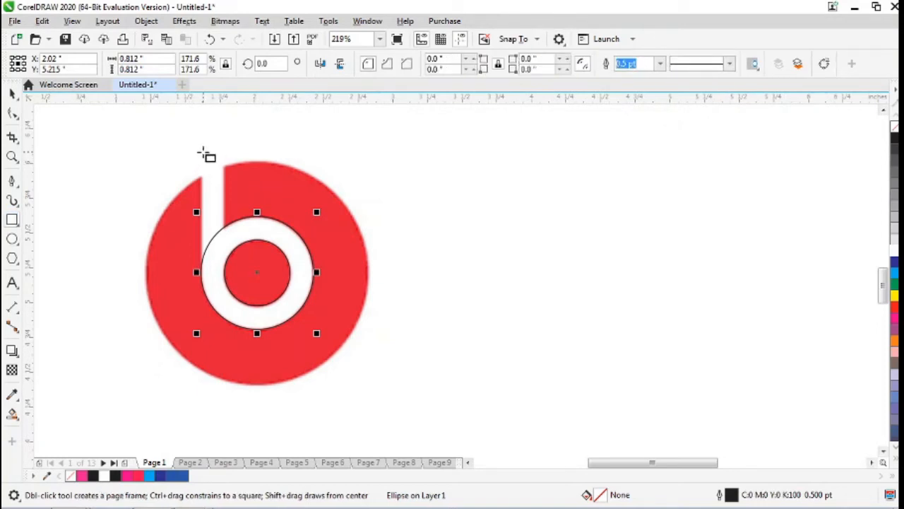
pyautogui.moveTo(204, 152); pyautogui.dragTo(229, 265)
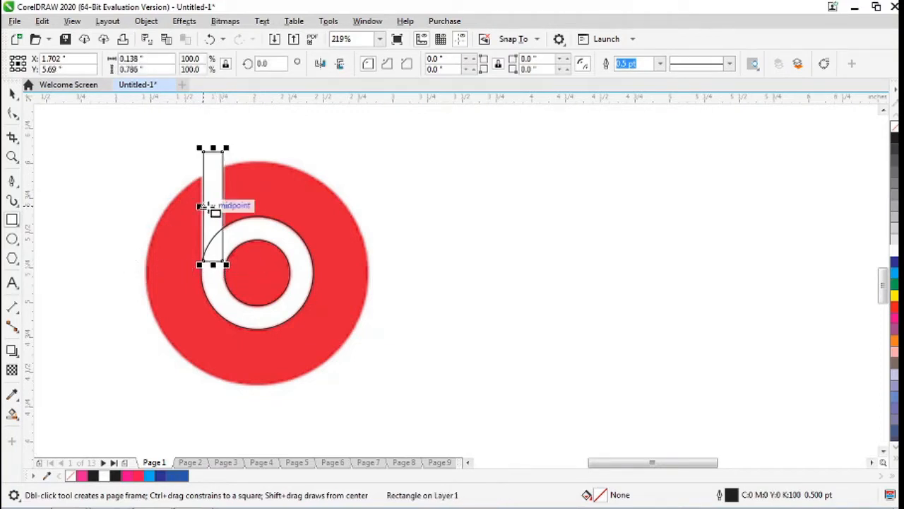
# Step: Widen the stem rectangle leftward to 0.158 inches and extend it downward to a height of 0.821 inches
pyautogui.press('z')
pyautogui.click(217, 204)
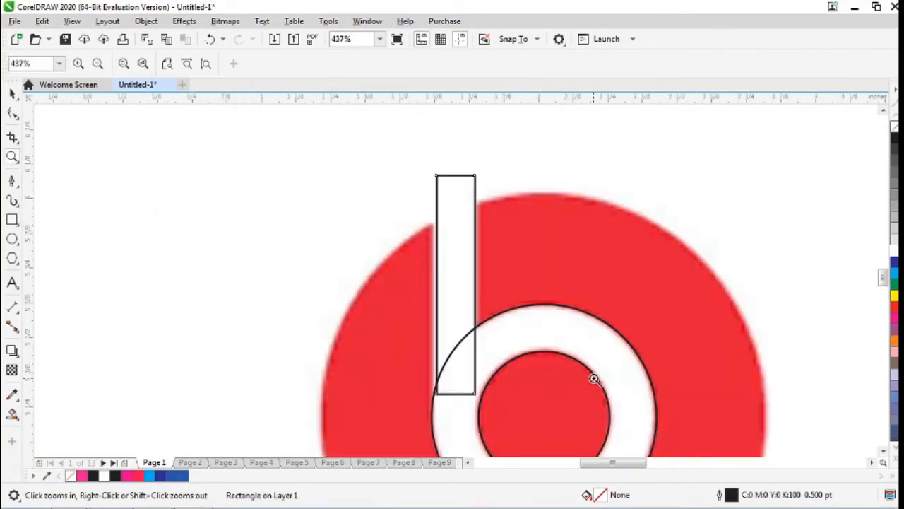
pyautogui.click(883, 450)
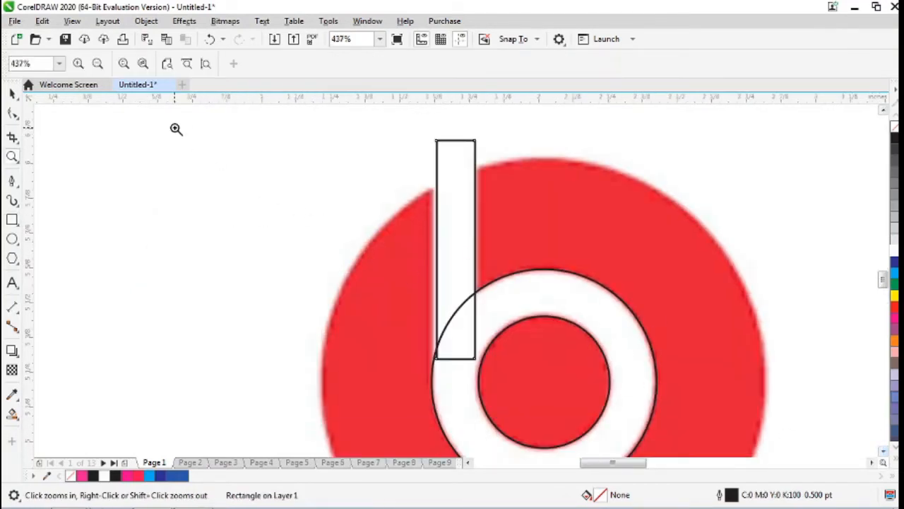
pyautogui.click(13, 92)
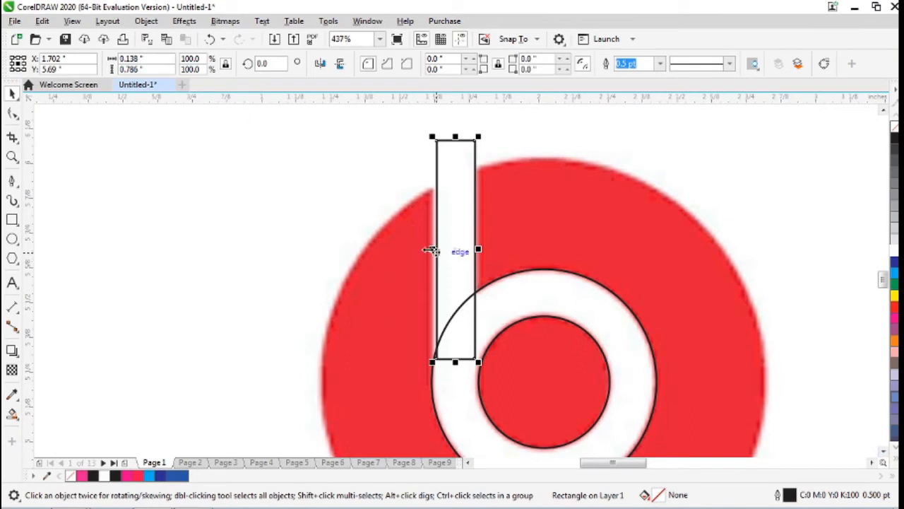
pyautogui.moveTo(431, 251); pyautogui.dragTo(427, 249)
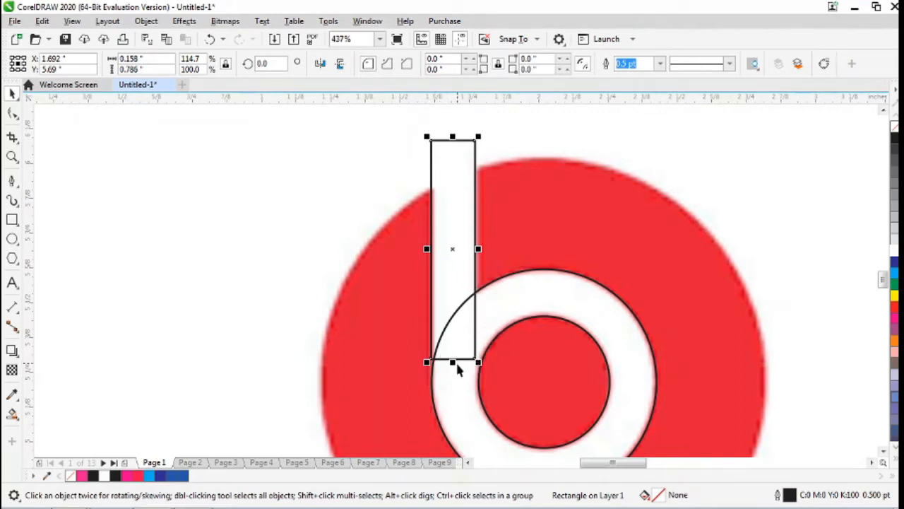
pyautogui.moveTo(452, 363); pyautogui.dragTo(453, 374)
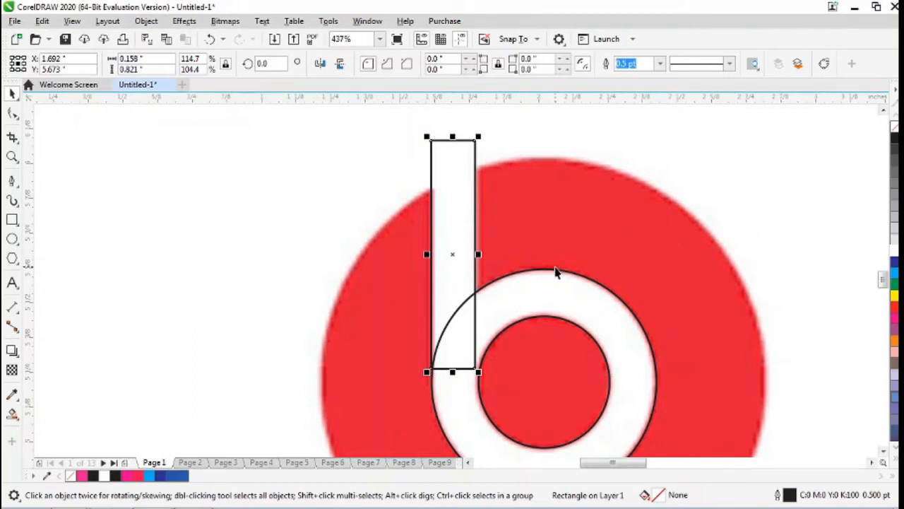
# Step: Weld the stem rectangle and the 0.812 inch ring circle into a single b outline
pyautogui.click(883, 450)
pyautogui.click(883, 450)
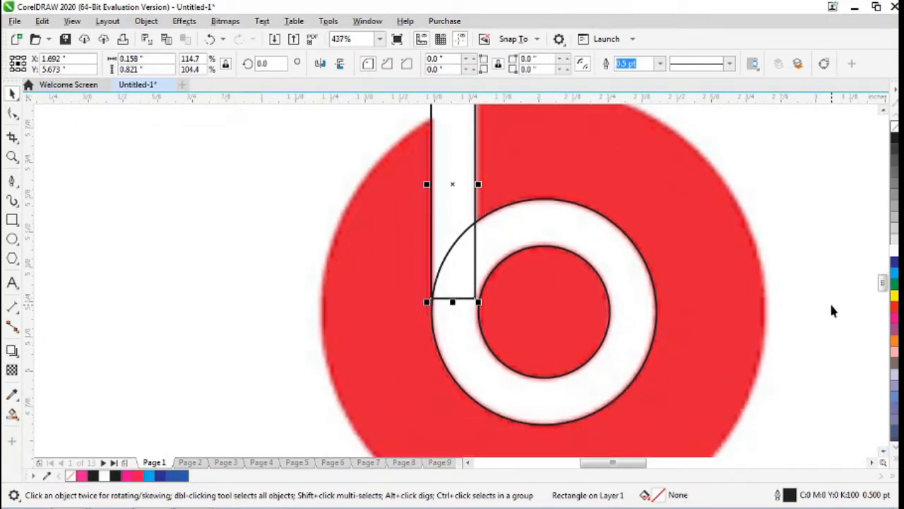
pyautogui.click(587, 284)
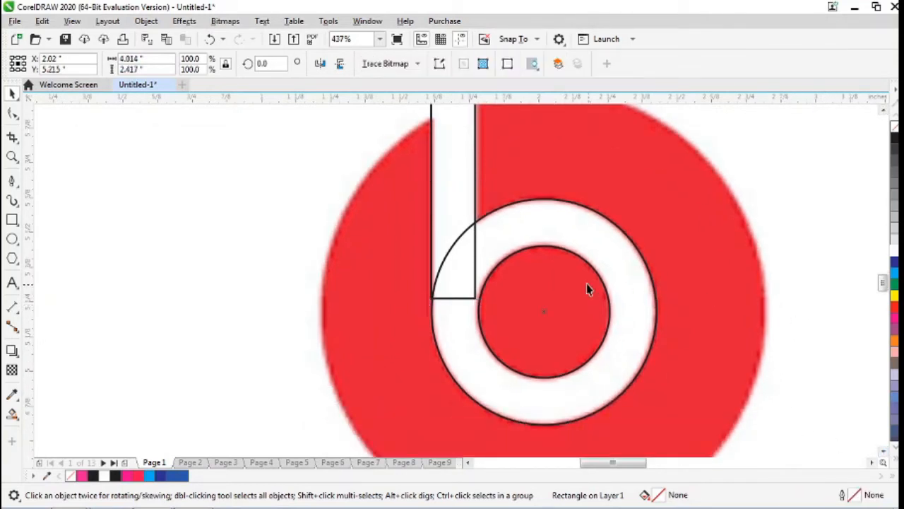
pyautogui.click(570, 205)
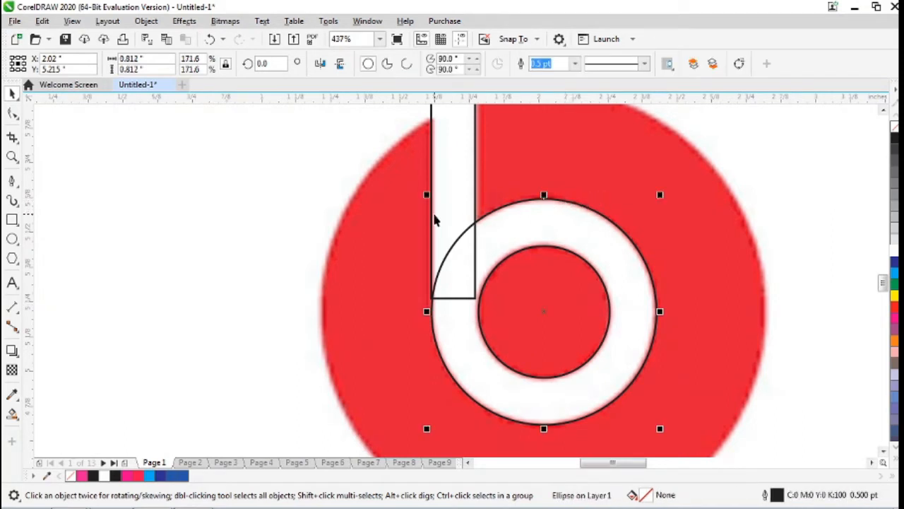
pyautogui.keyDown('shift'); pyautogui.click(432, 219); pyautogui.keyUp('shift')
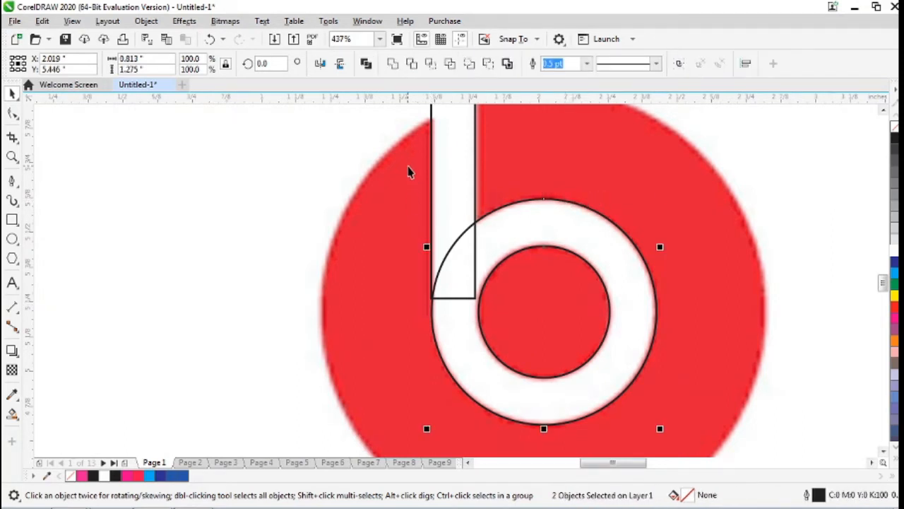
pyautogui.click(393, 65)
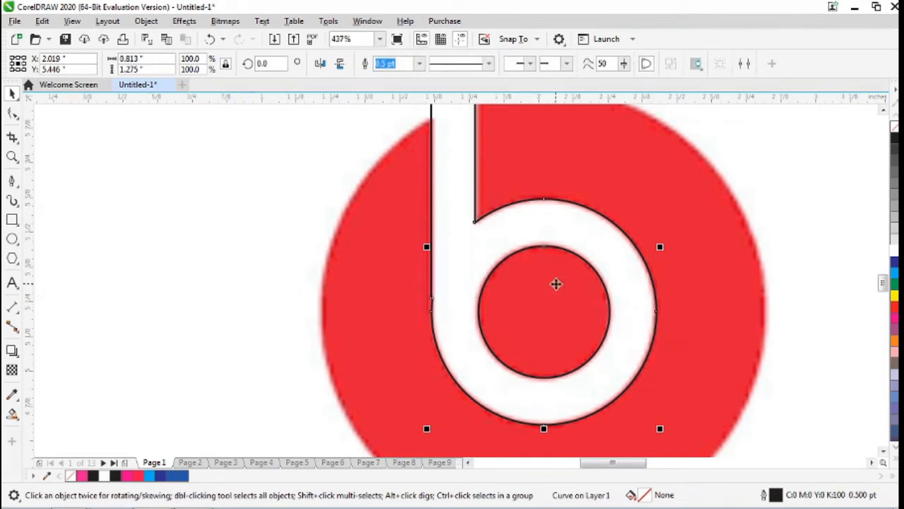
# Step: Add a concentric copy of the inner circle enlarged to 1.643 inches around the logo's red disc
pyautogui.click(560, 243)
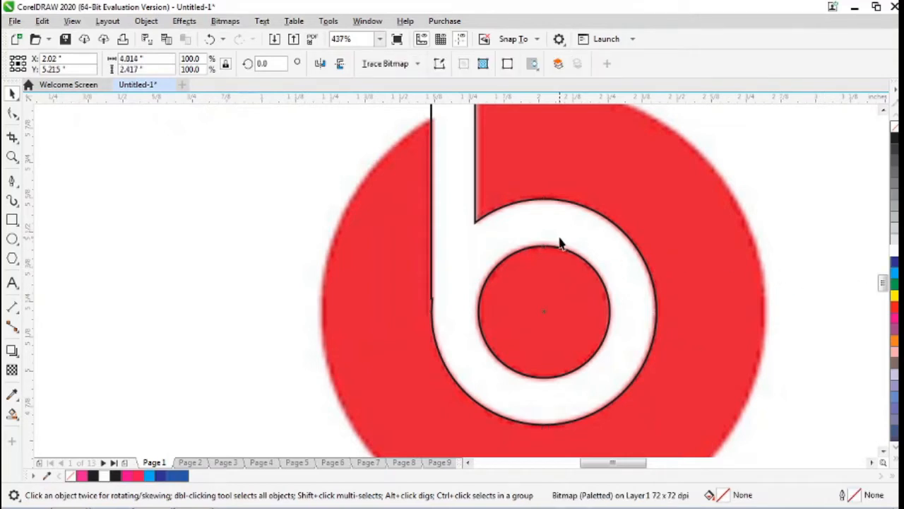
pyautogui.scroll(-3, 561, 243)
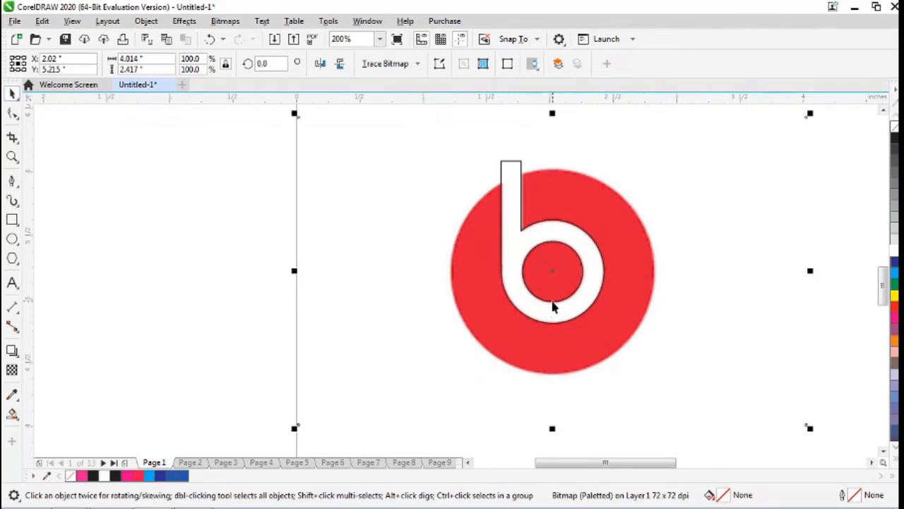
pyautogui.click(855, 242)
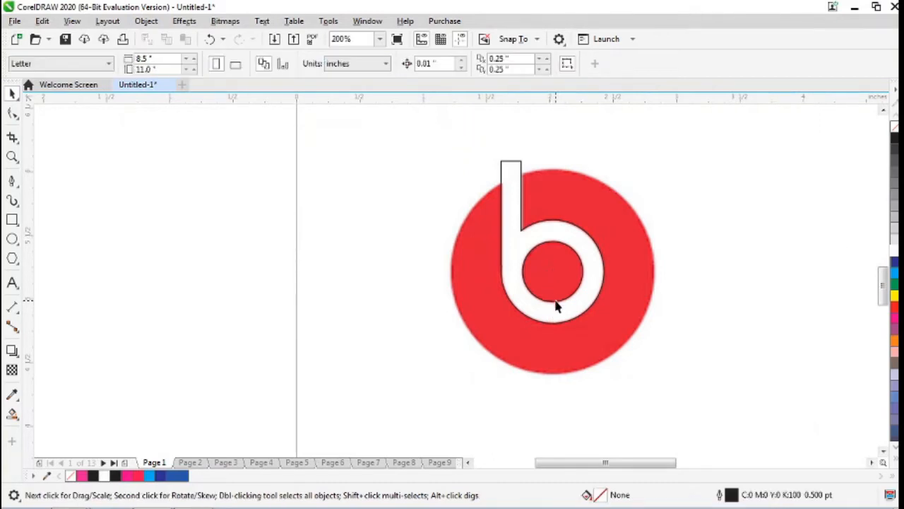
pyautogui.click(555, 306)
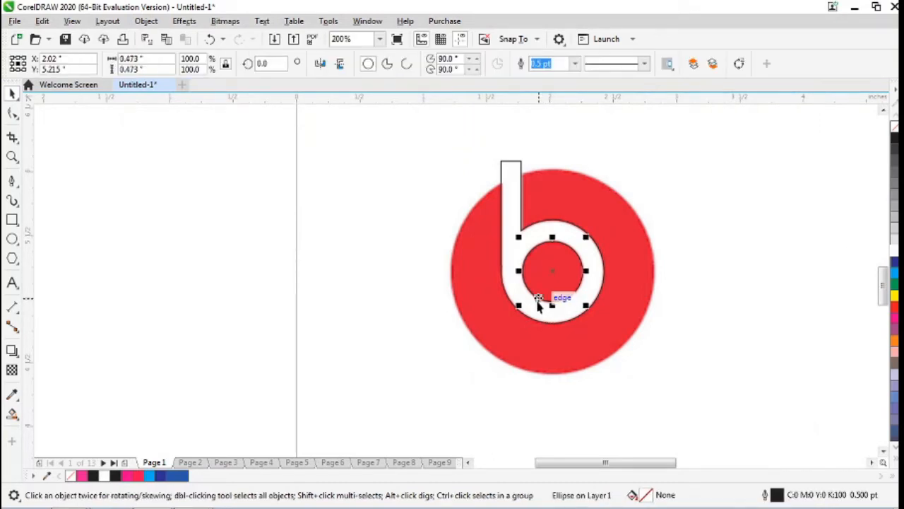
pyautogui.moveTo(518, 305); pyautogui.dragTo(435, 382)
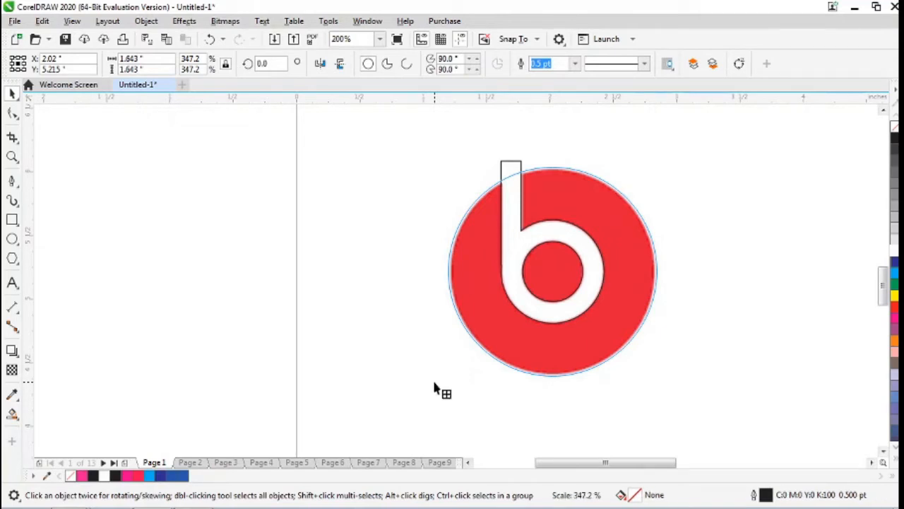
pyautogui.moveTo(435, 383); pyautogui.dragTo(433, 382)
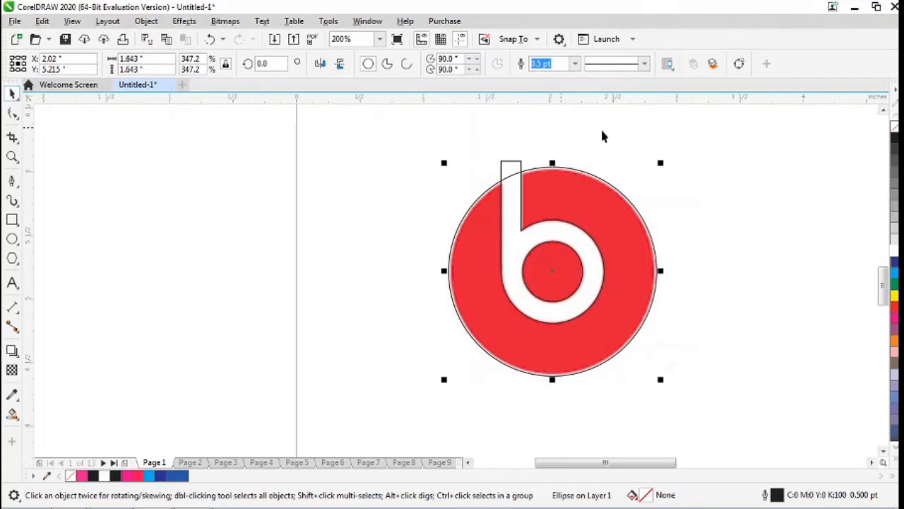
pyautogui.click(608, 156)
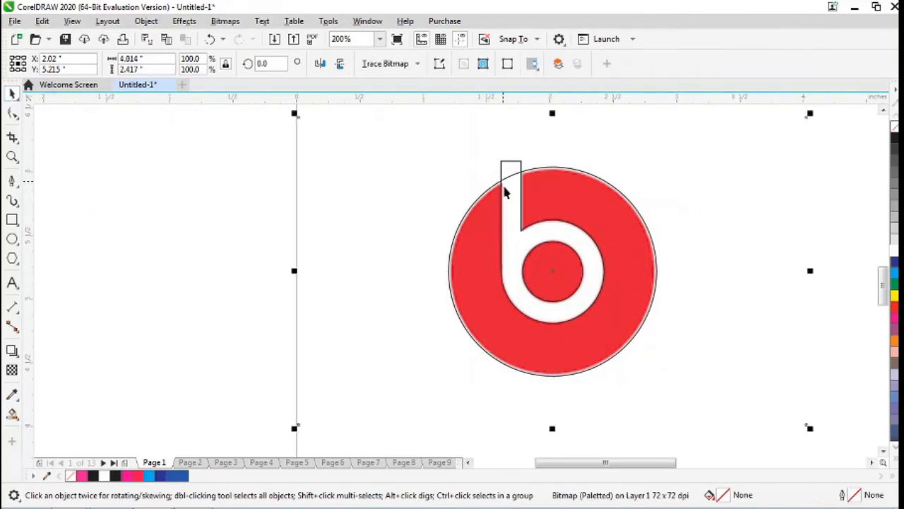
pyautogui.click(517, 210)
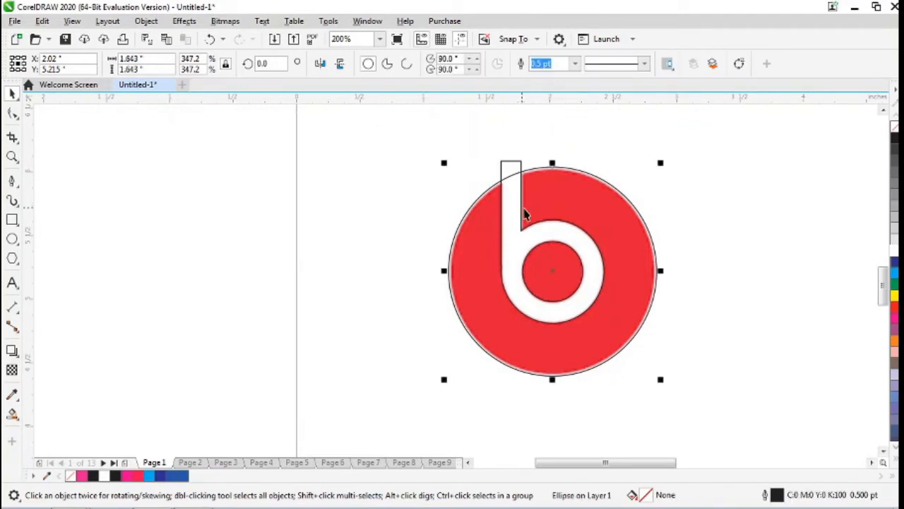
pyautogui.click(511, 212)
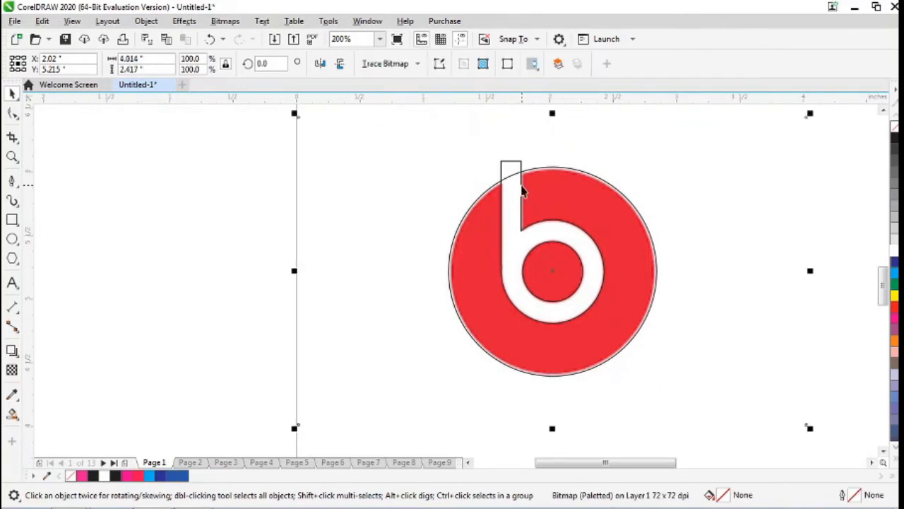
pyautogui.click(253, 152)
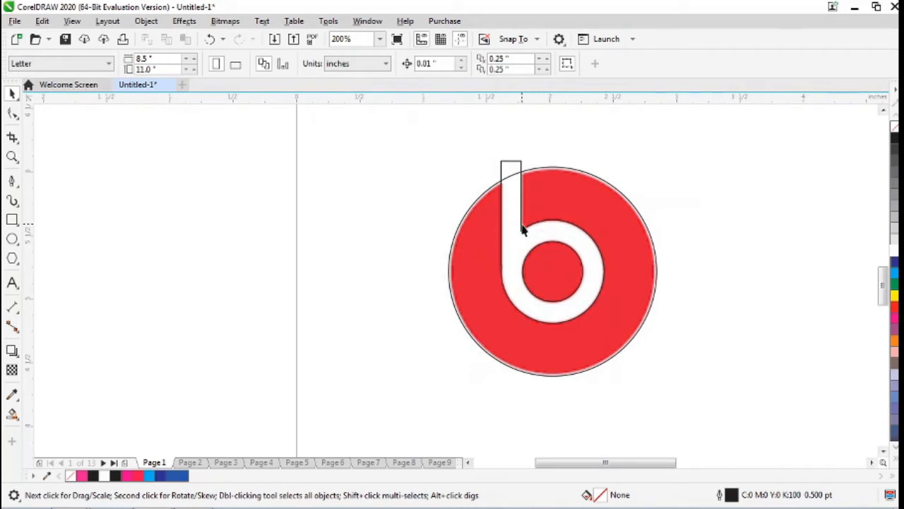
pyautogui.click(558, 263)
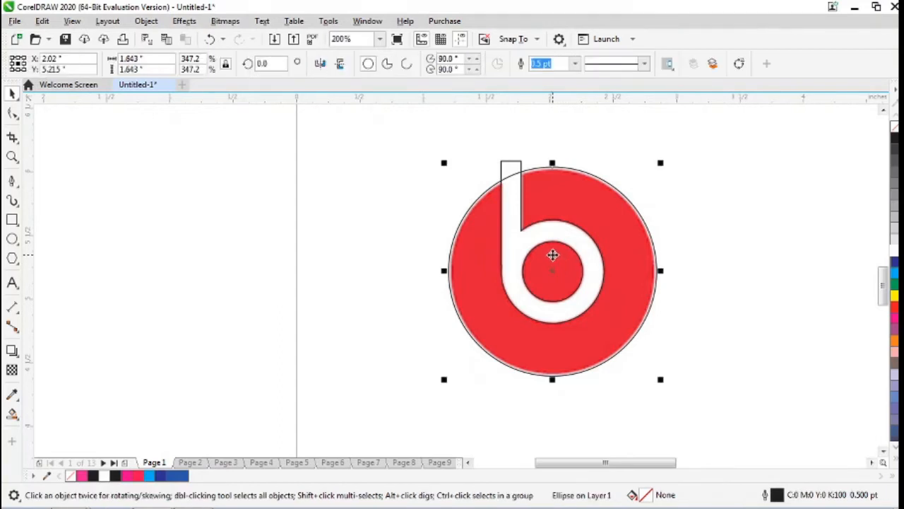
# Step: Move the logo bitmap left to X -0.621, Y 5.22 inches, and the three traced outlines right to X 2.41, Y 5.27 inches
pyautogui.click(477, 134)
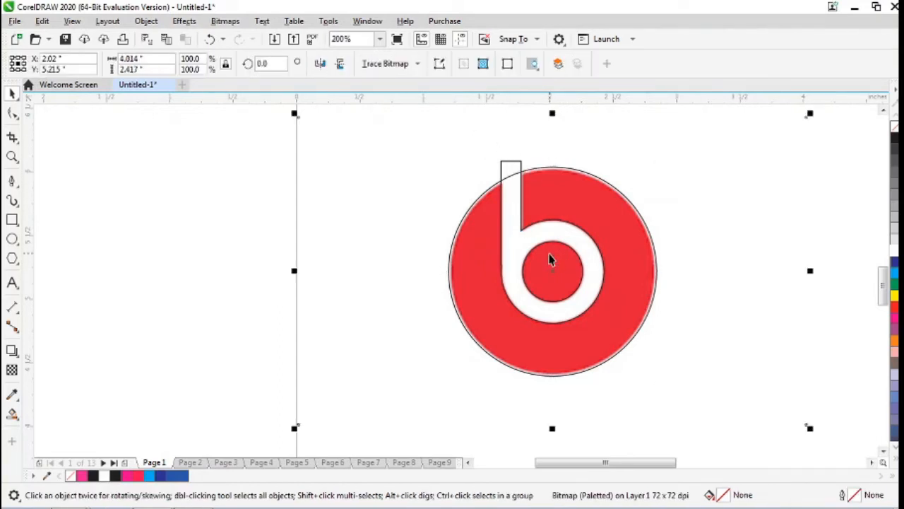
pyautogui.click(257, 200)
pyautogui.moveTo(421, 176)
pyautogui.mouseDown()
pyautogui.moveTo(370, 188)
pyautogui.moveTo(128, 173)
pyautogui.mouseUp()
pyautogui.moveTo(348, 233); pyautogui.dragTo(308, 239)
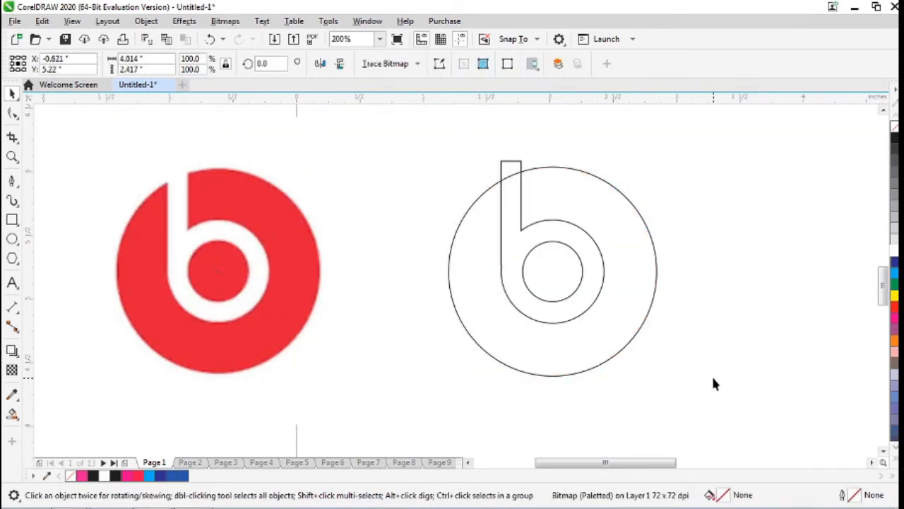
pyautogui.moveTo(740, 396); pyautogui.dragTo(409, 170)
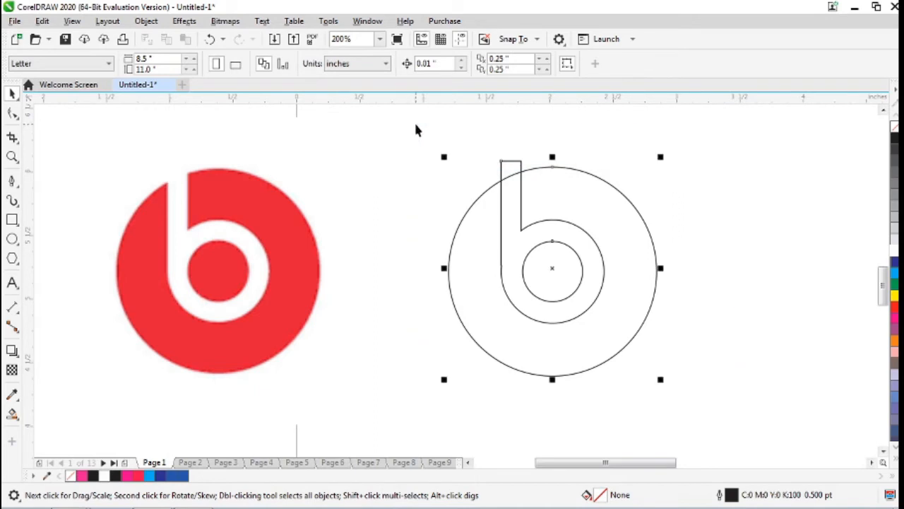
pyautogui.moveTo(620, 231); pyautogui.dragTo(671, 226)
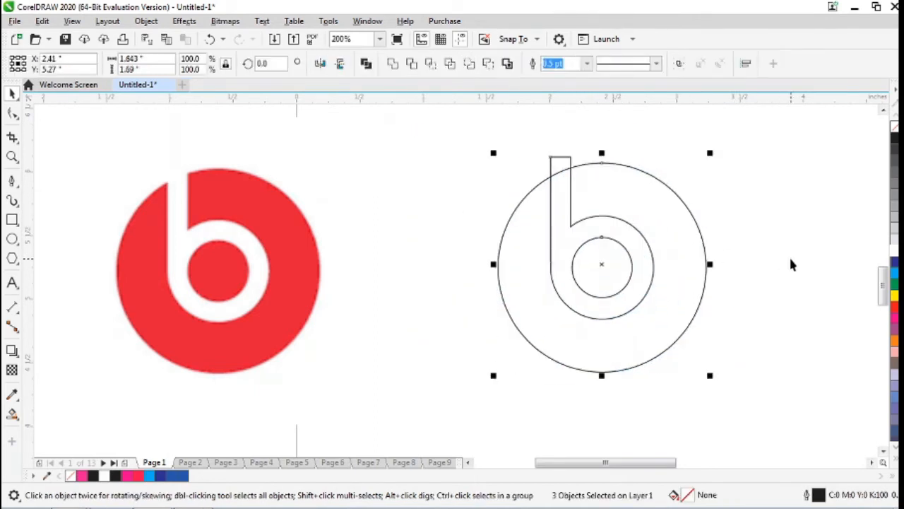
# Step: Combine the b outline and the small inner circle into one curve
pyautogui.click(731, 292)
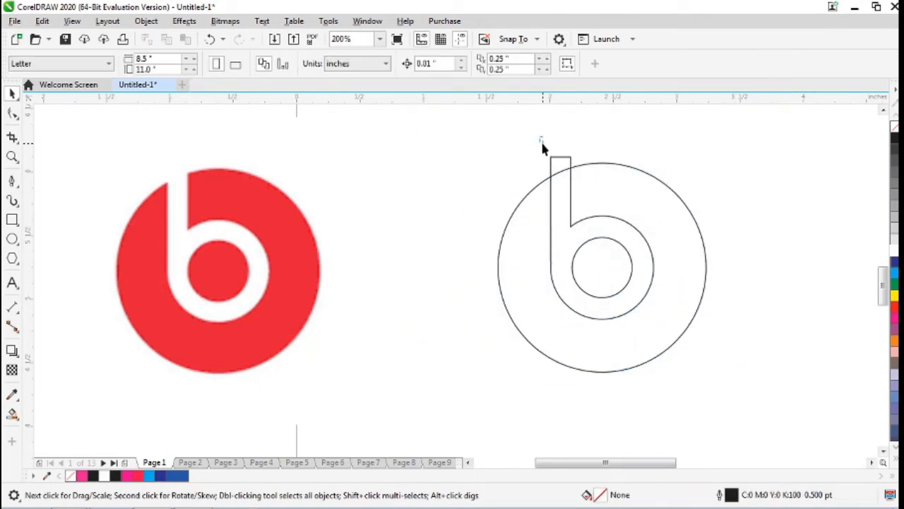
pyautogui.moveTo(540, 137); pyautogui.dragTo(660, 332)
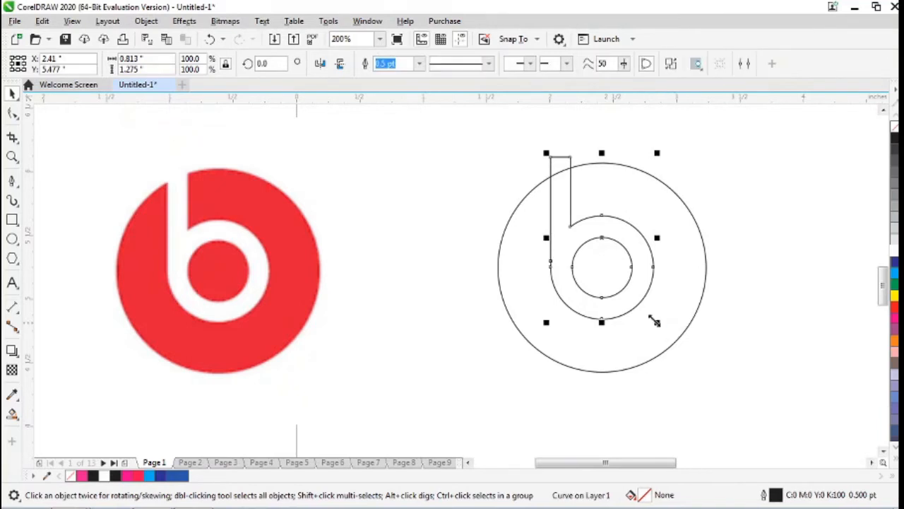
pyautogui.click(846, 243)
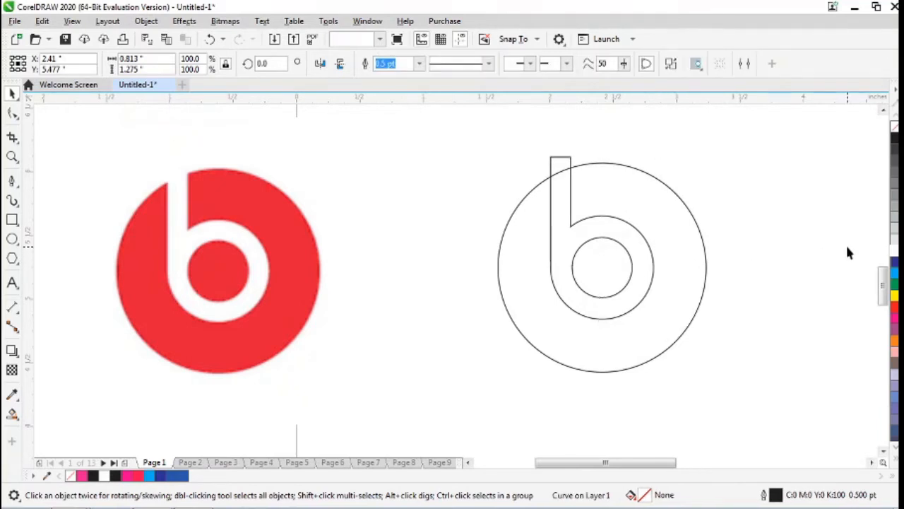
# Step: Fill the large outer circle with red and send it behind the b outline
pyautogui.click(570, 214)
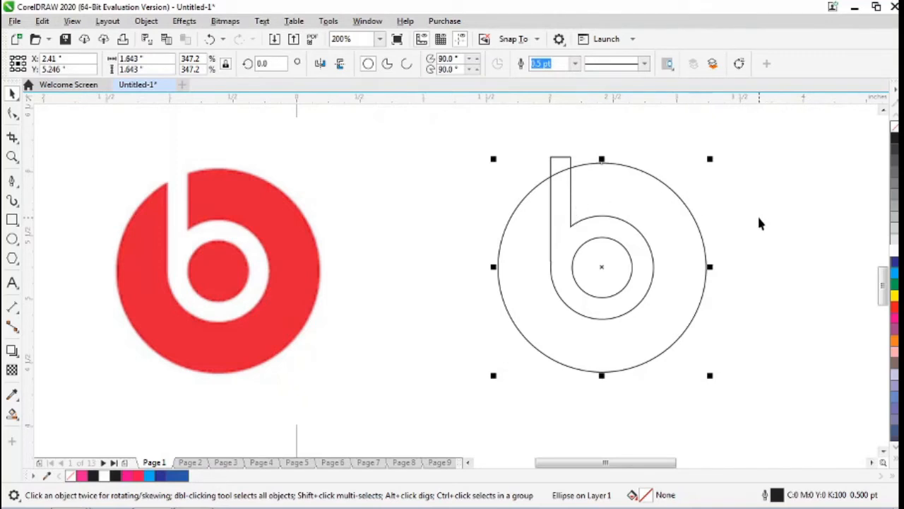
pyautogui.click(803, 255)
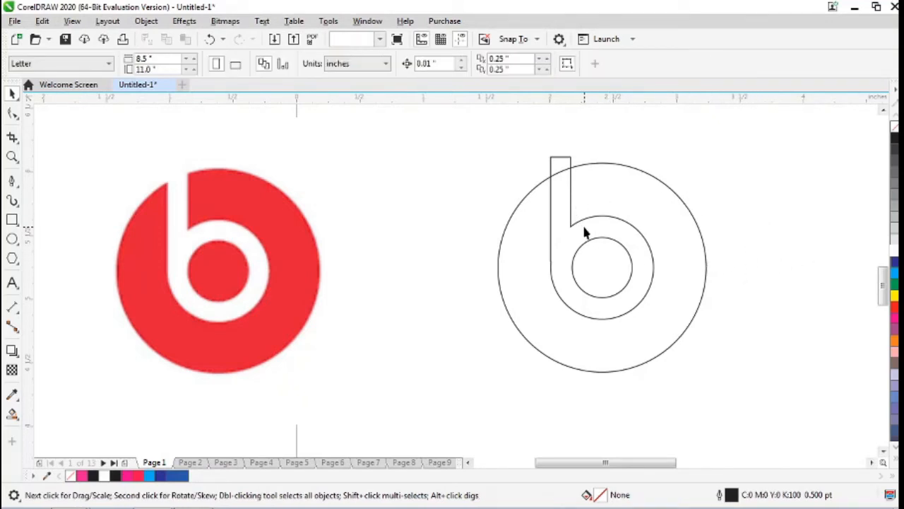
pyautogui.click(583, 226)
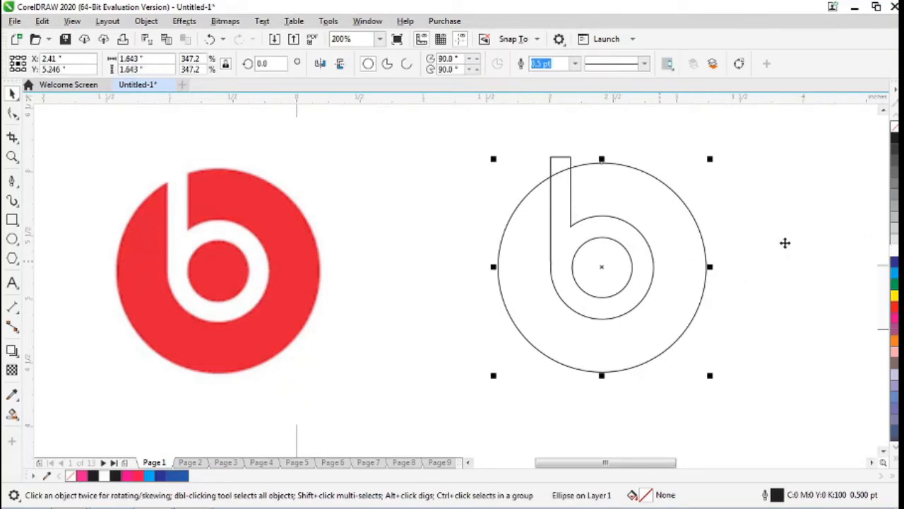
pyautogui.click(696, 249)
pyautogui.click(607, 257)
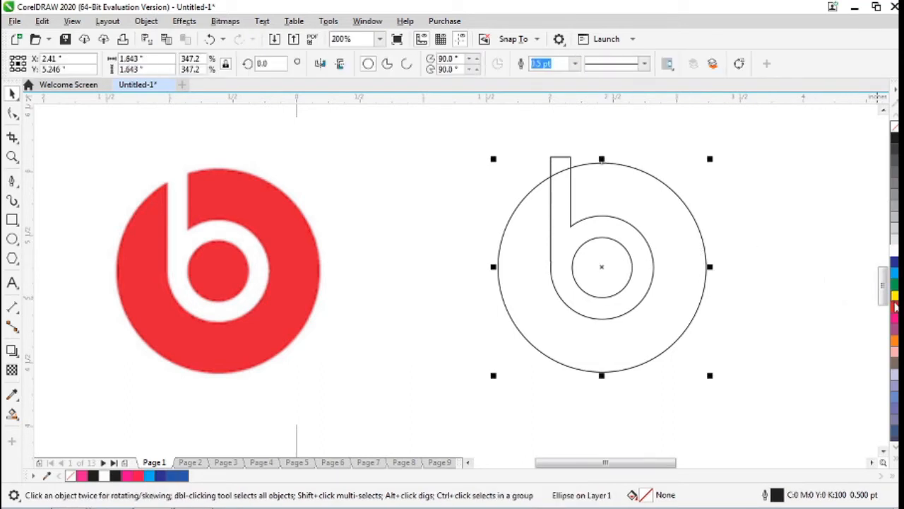
pyautogui.click(895, 320)
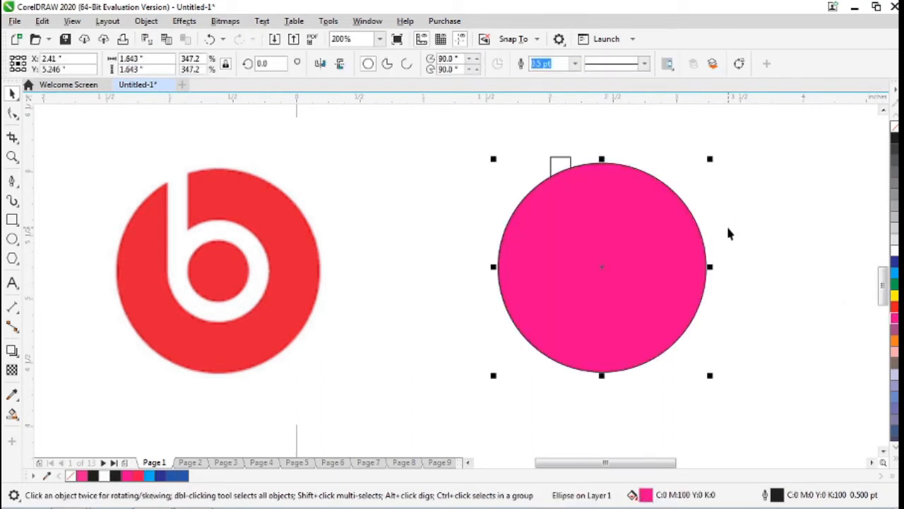
pyautogui.press('shift+Next')
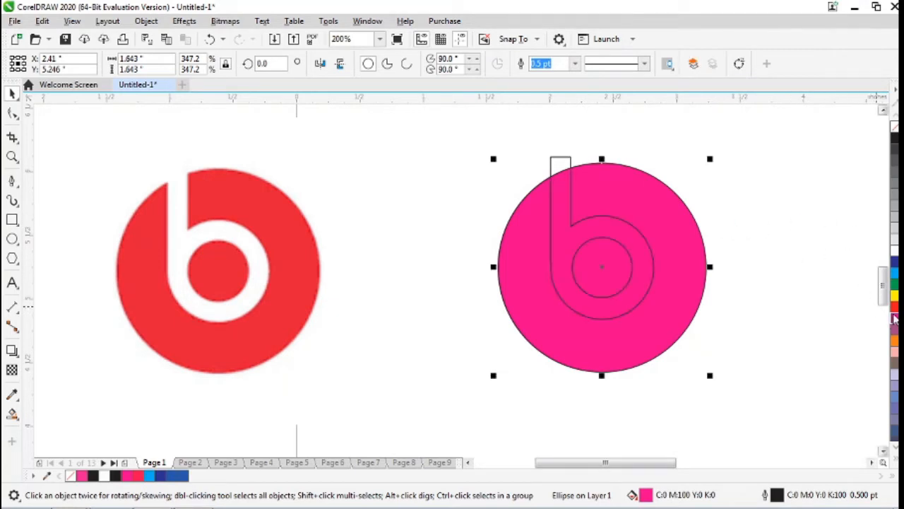
pyautogui.click(728, 236)
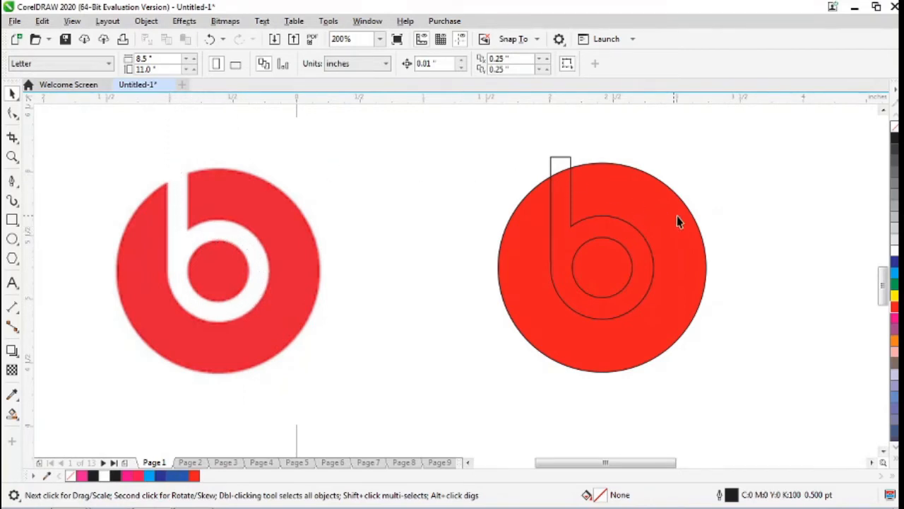
# Step: Intersect the b outline with the red circle and delete the original b outline that extends past the circle
pyautogui.click(552, 163)
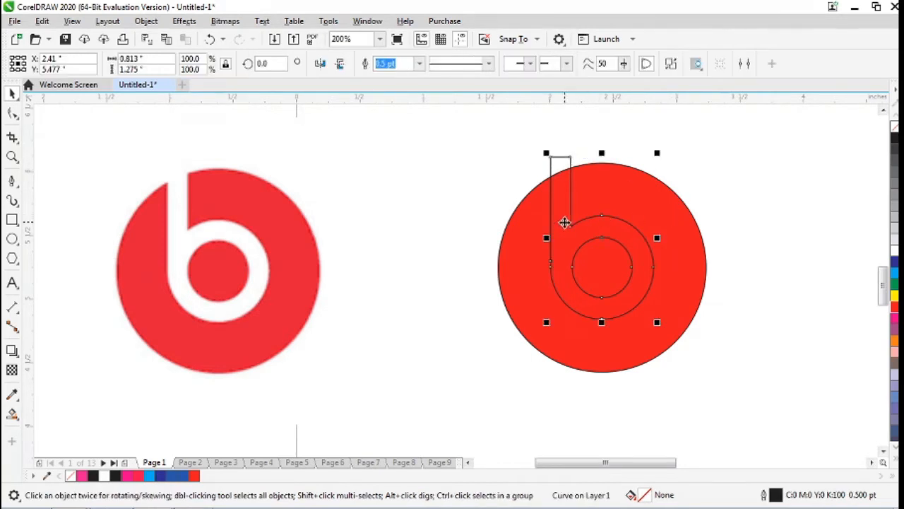
pyautogui.keyDown('shift'); pyautogui.click(692, 241); pyautogui.keyUp('shift')
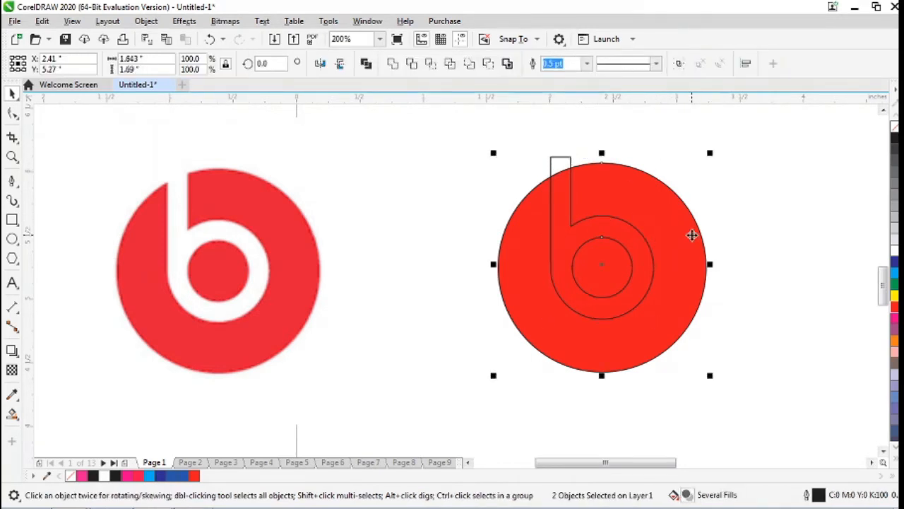
pyautogui.click(432, 65)
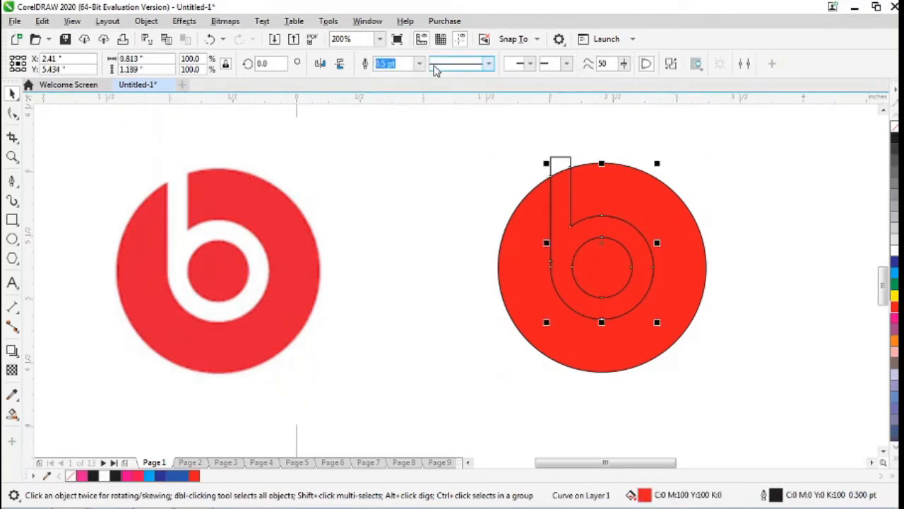
pyautogui.click(726, 140)
pyautogui.click(563, 167)
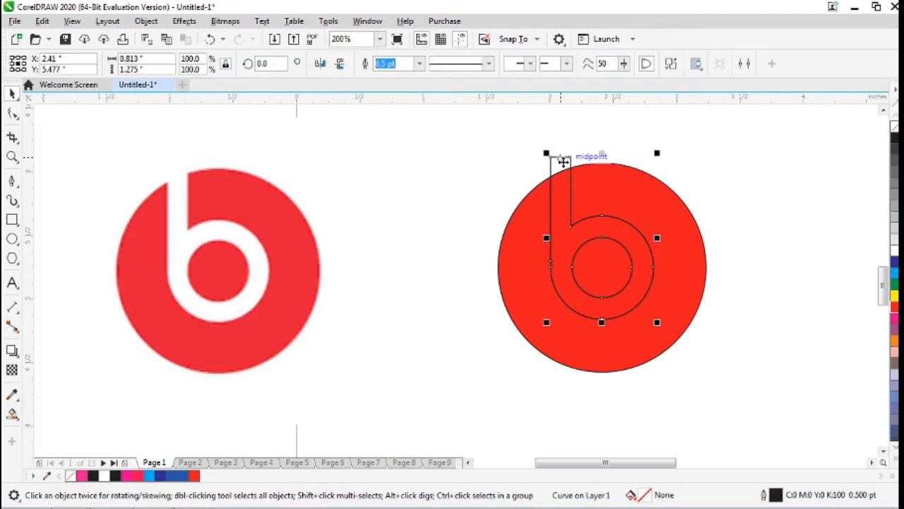
pyautogui.press('Escape')
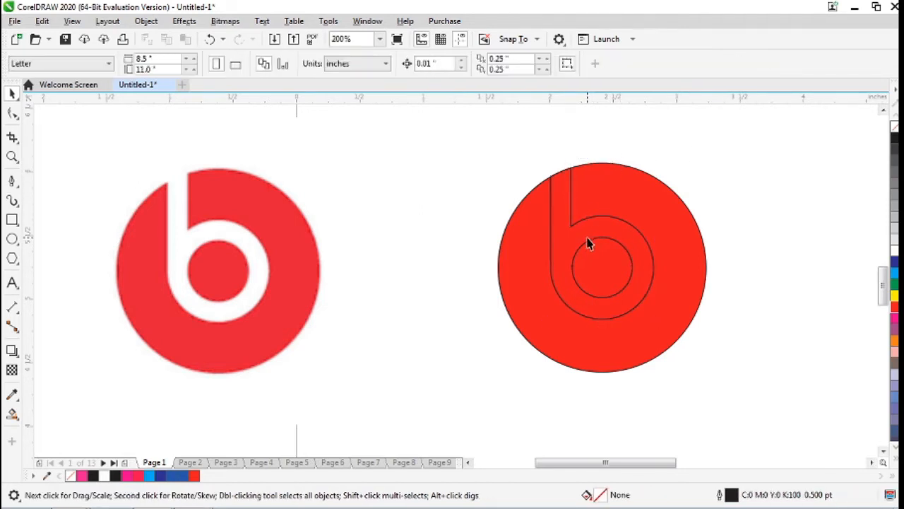
# Step: Fill the intersected b shape with white and give it a white outline
pyautogui.click(590, 240)
pyautogui.click(895, 252)
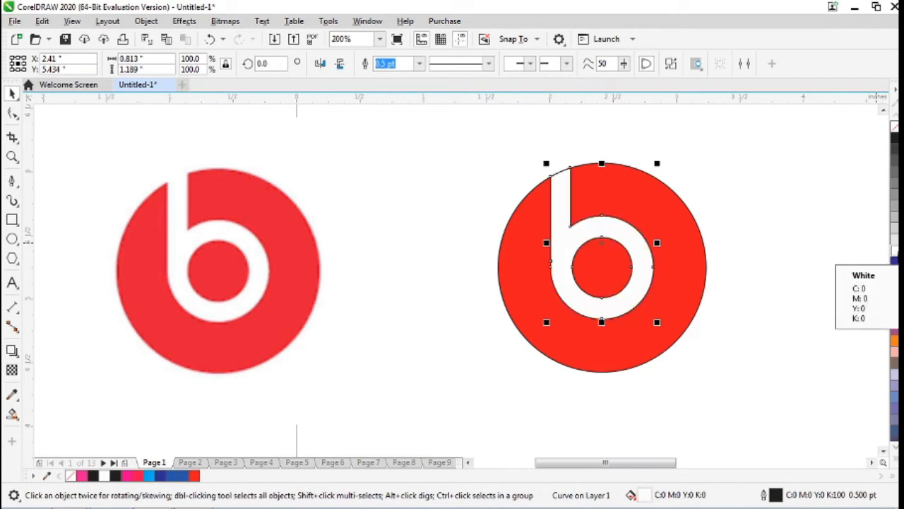
pyautogui.rightClick(894, 252)
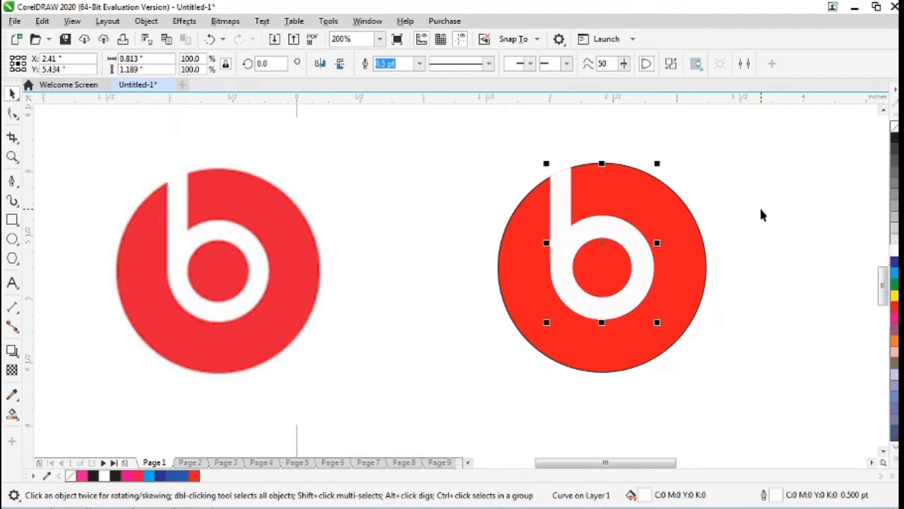
# Step: Remove the outlines from the large red circle and the white b shape
pyautogui.click(676, 212)
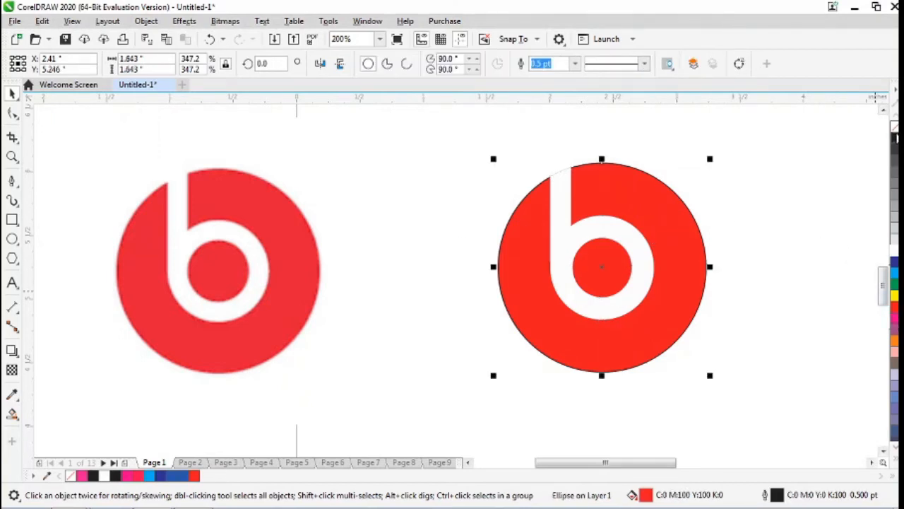
pyautogui.click(631, 237)
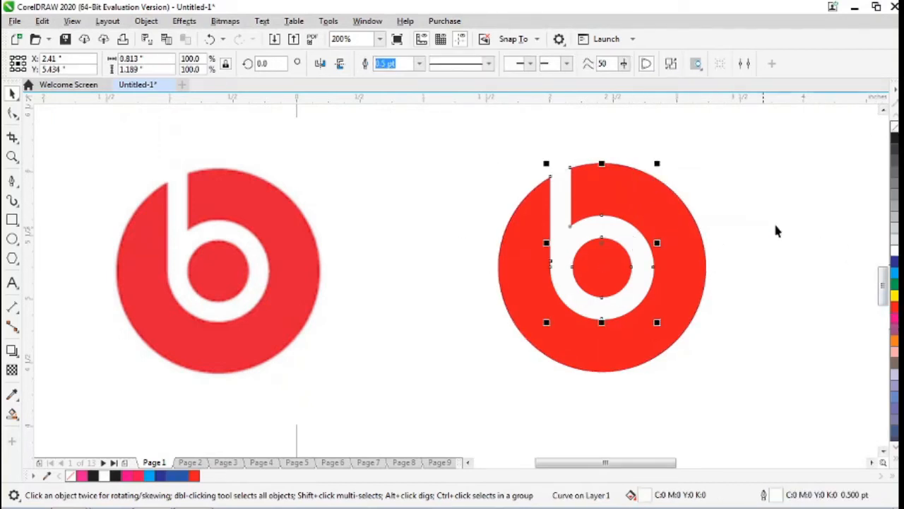
pyautogui.rightClick(895, 126)
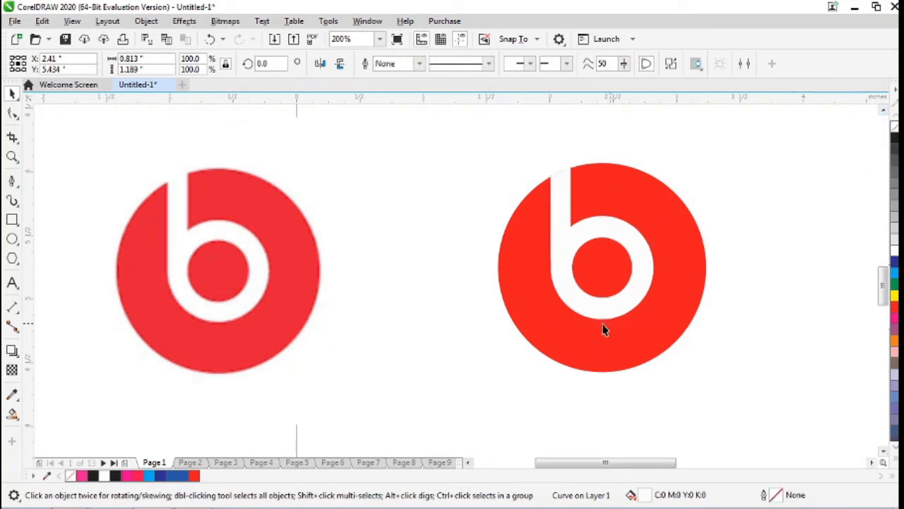
pyautogui.click(461, 397)
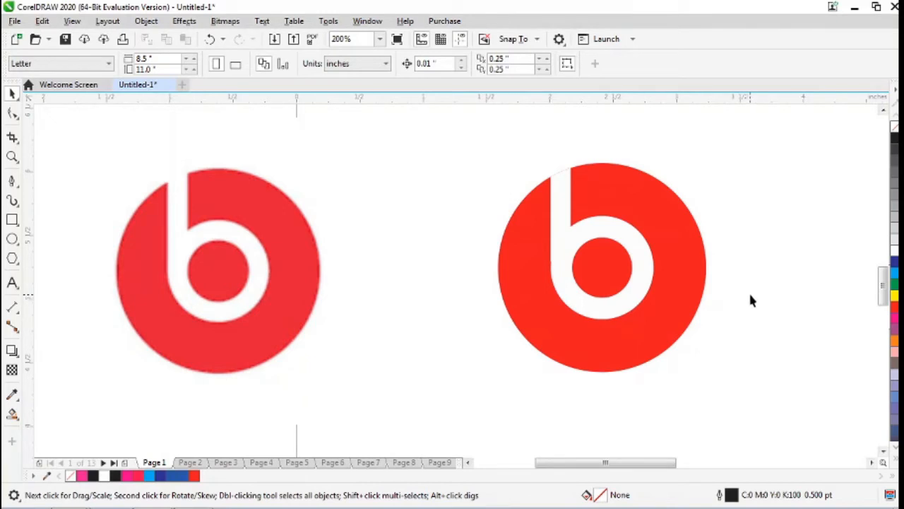
# Step: On Page 2, trace the bqe logo's white crescent gap with the Pen tool as a closed curve about 1.887 by 0.76 inches
pyautogui.click(190, 463)
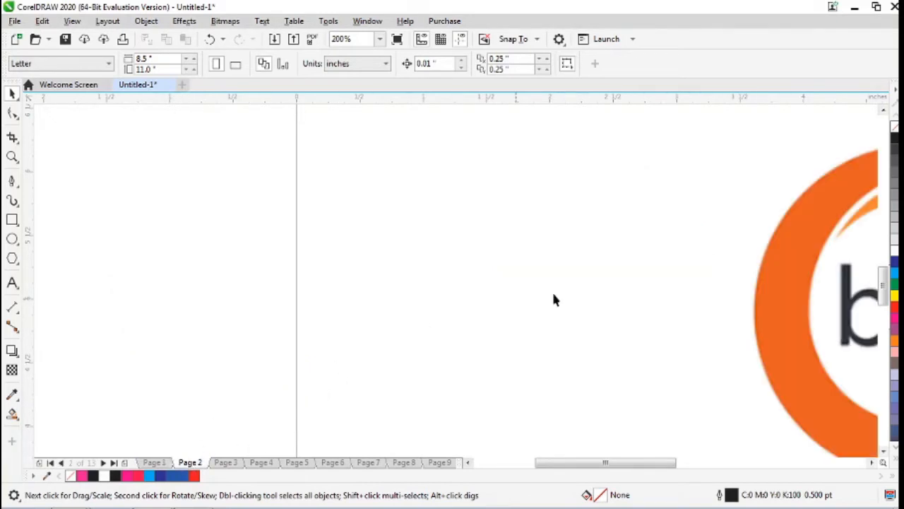
pyautogui.moveTo(614, 462); pyautogui.dragTo(666, 465)
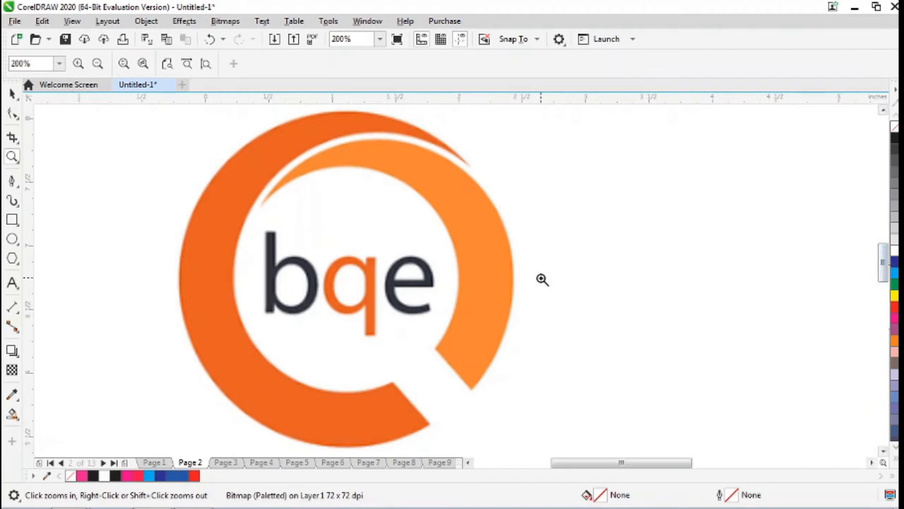
pyautogui.rightClick(542, 279)
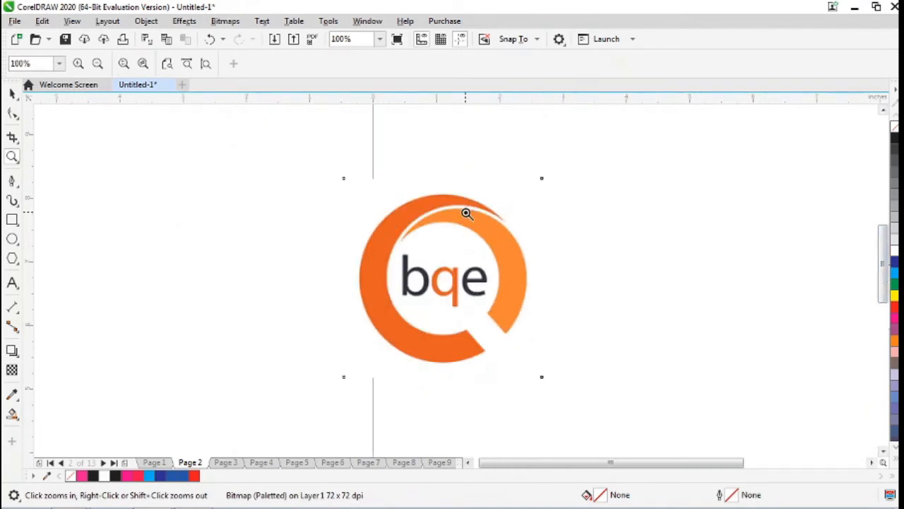
pyautogui.click(12, 180)
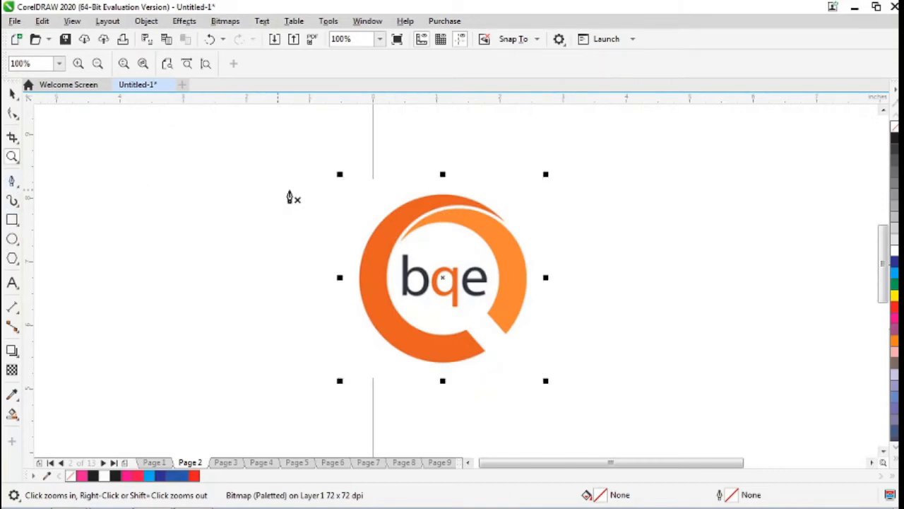
pyautogui.click(636, 293)
pyautogui.moveTo(475, 281); pyautogui.dragTo(400, 386)
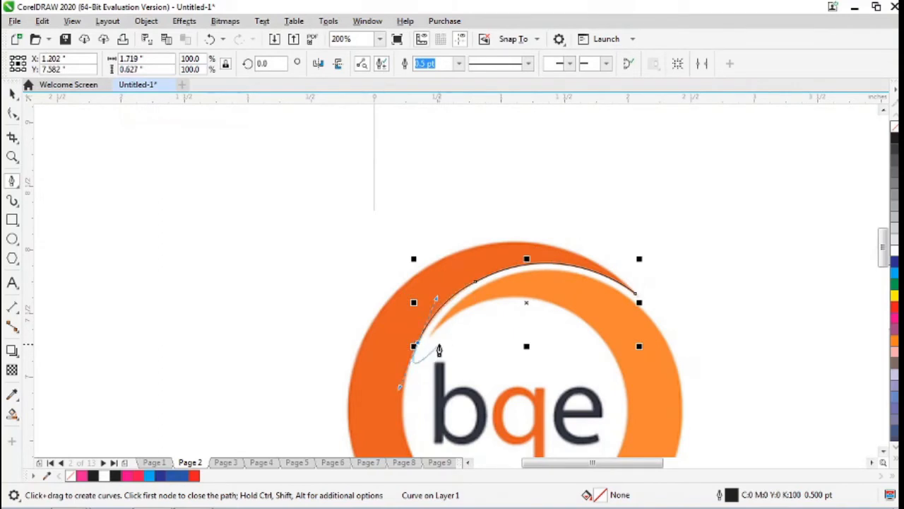
pyautogui.moveTo(433, 329); pyautogui.dragTo(442, 317)
pyautogui.moveTo(479, 288); pyautogui.dragTo(501, 277)
pyautogui.moveTo(576, 273); pyautogui.dragTo(624, 285)
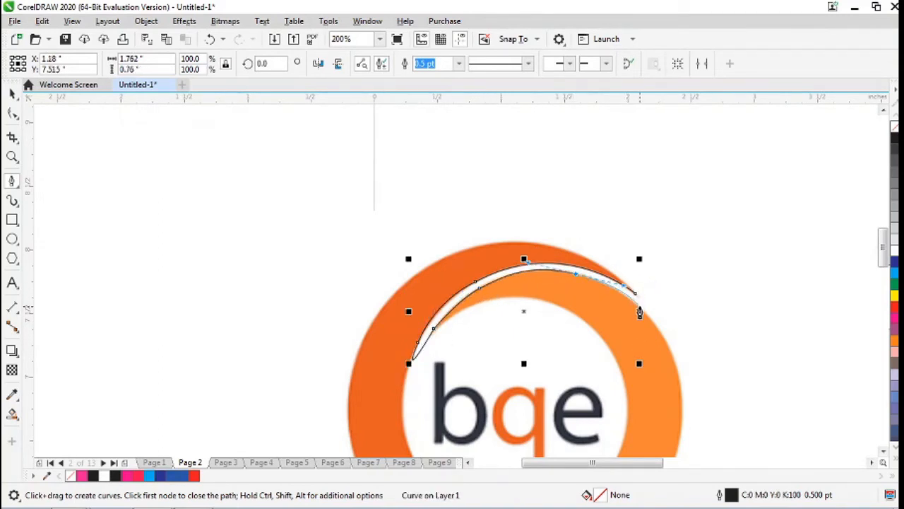
pyautogui.click(650, 320)
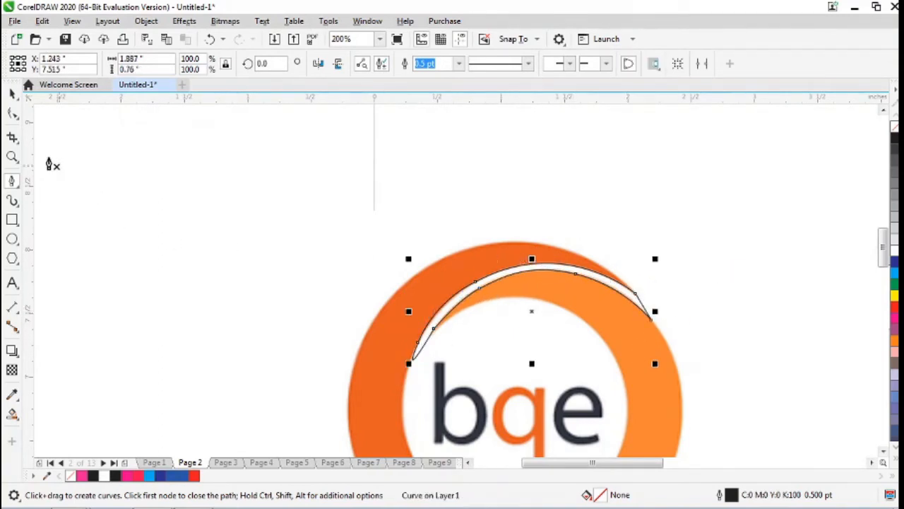
pyautogui.click(12, 93)
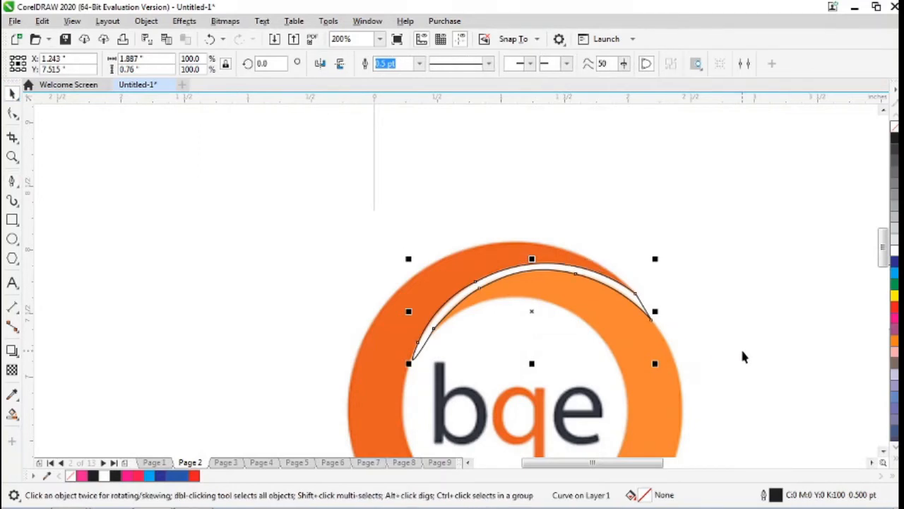
# Step: Draw a circle about 1.79 inches across from the bqe logo's center, matching the ring's inner edge
pyautogui.scroll(-1, 711, 351)
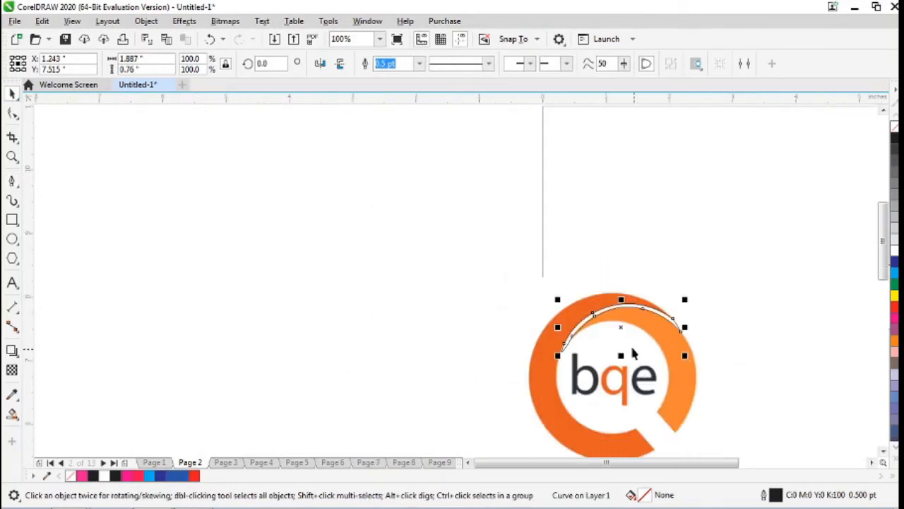
pyautogui.click(884, 451)
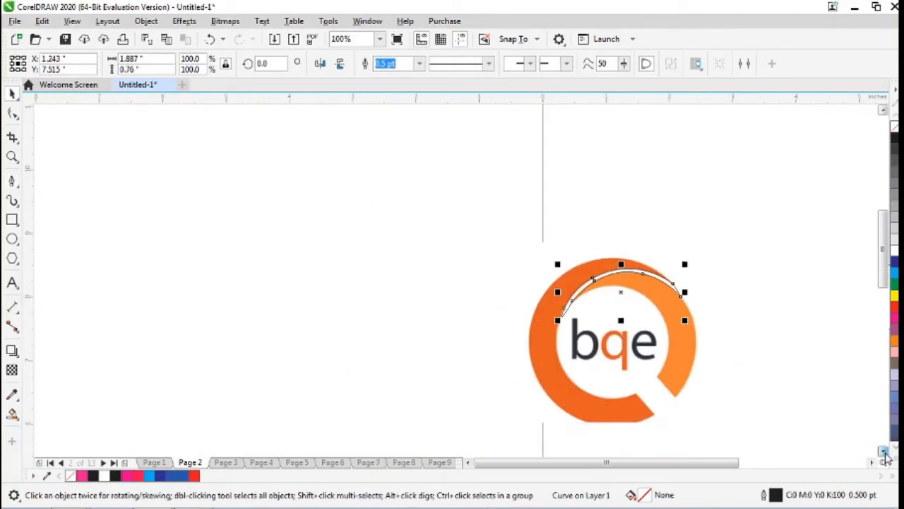
pyautogui.click(884, 452)
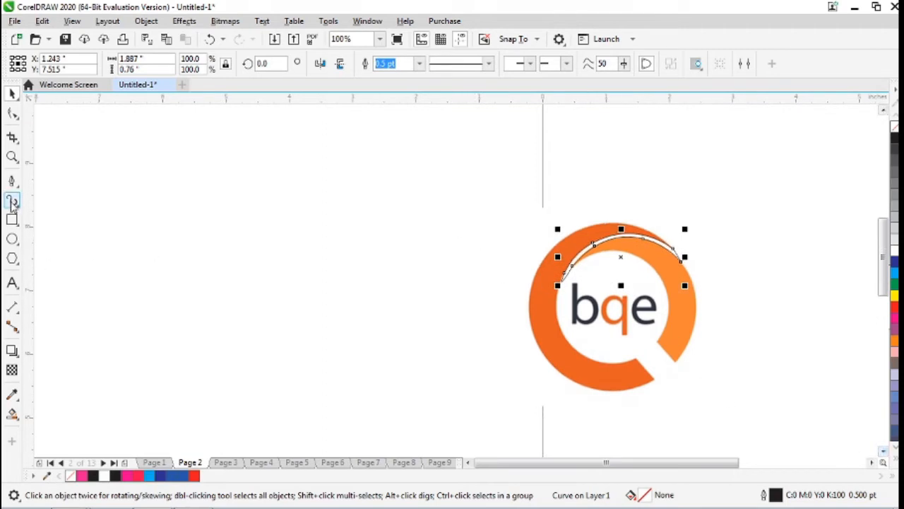
pyautogui.click(12, 239)
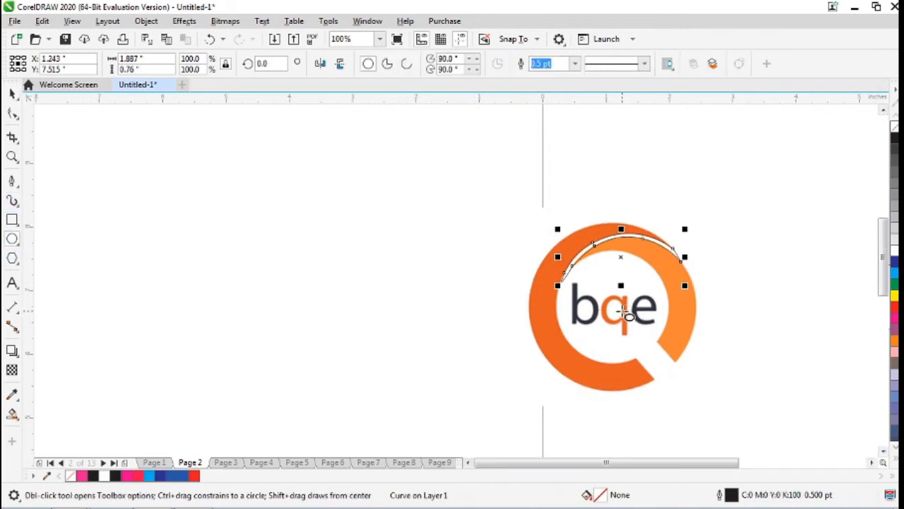
pyautogui.moveTo(616, 308); pyautogui.dragTo(646, 365)
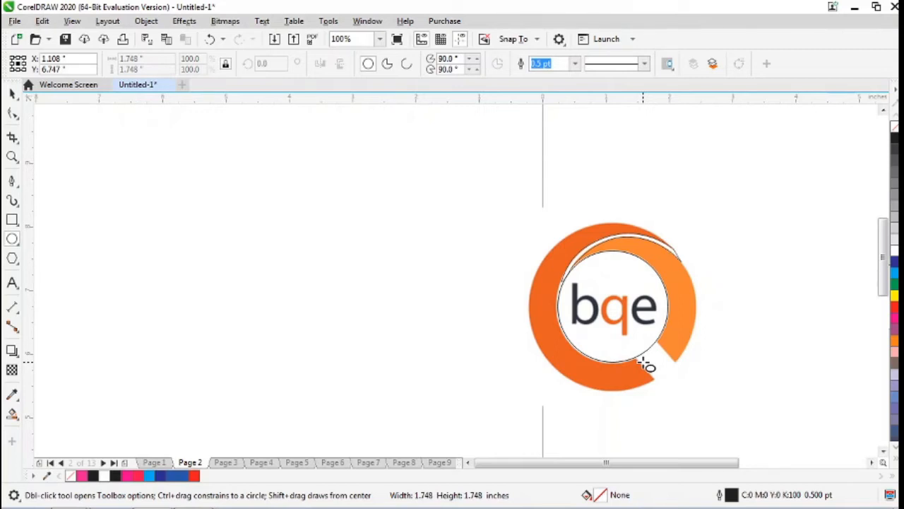
pyautogui.moveTo(646, 365); pyautogui.dragTo(647, 366)
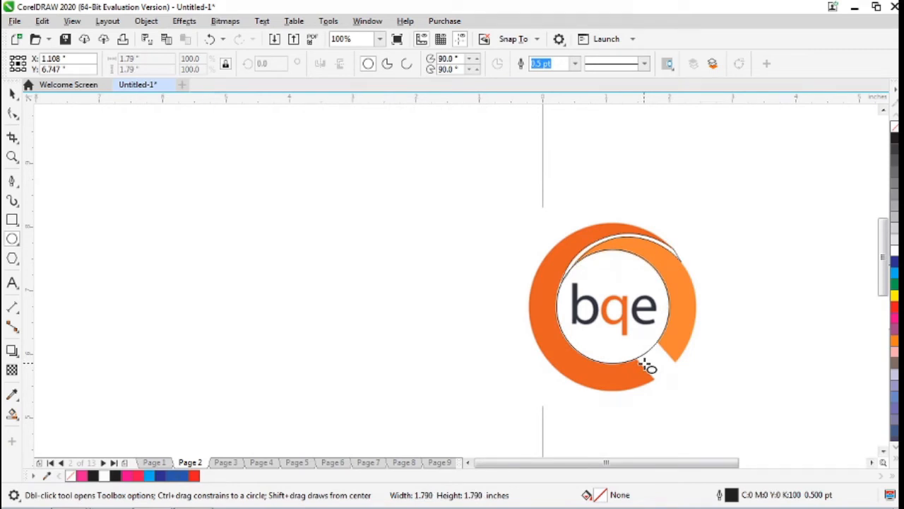
pyautogui.moveTo(647, 367); pyautogui.dragTo(648, 367)
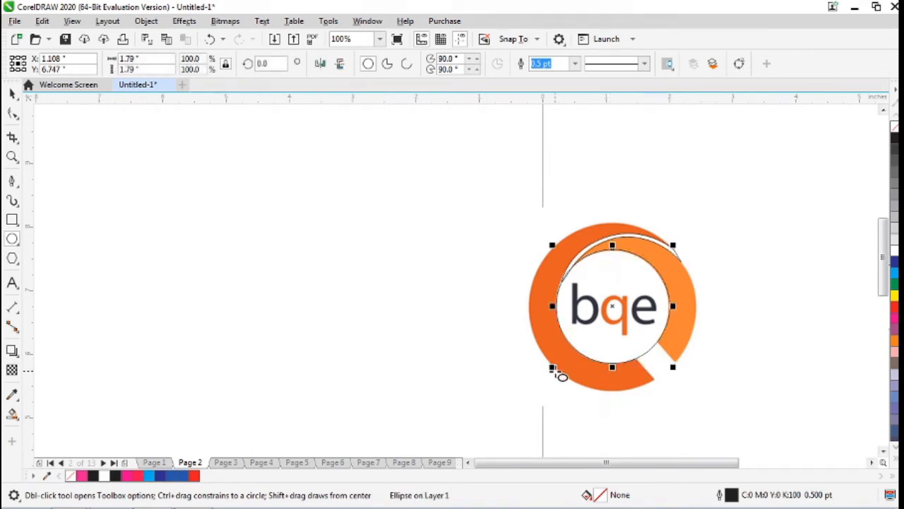
# Step: Add a concentric copy of the inner circle enlarged to about 2.551 inches near the ring's outer edge
pyautogui.moveTo(555, 367); pyautogui.dragTo(531, 406)
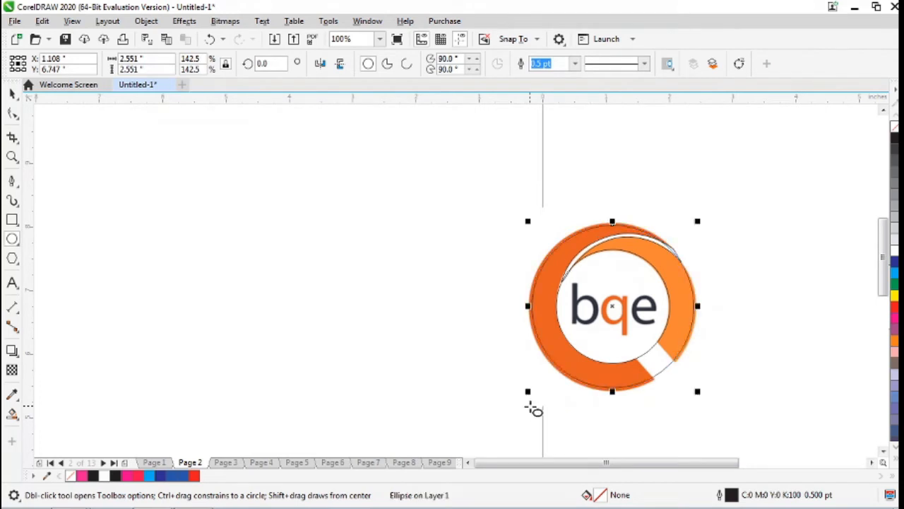
pyautogui.click(12, 94)
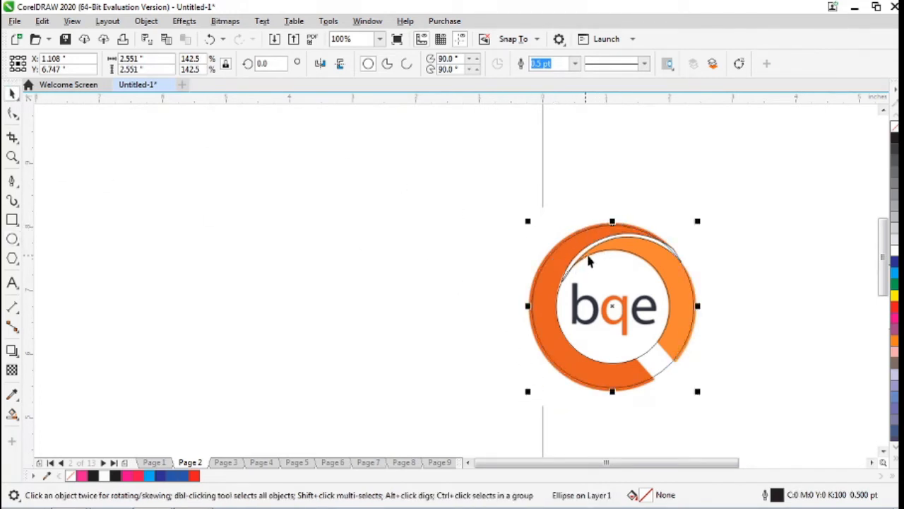
pyautogui.click(820, 305)
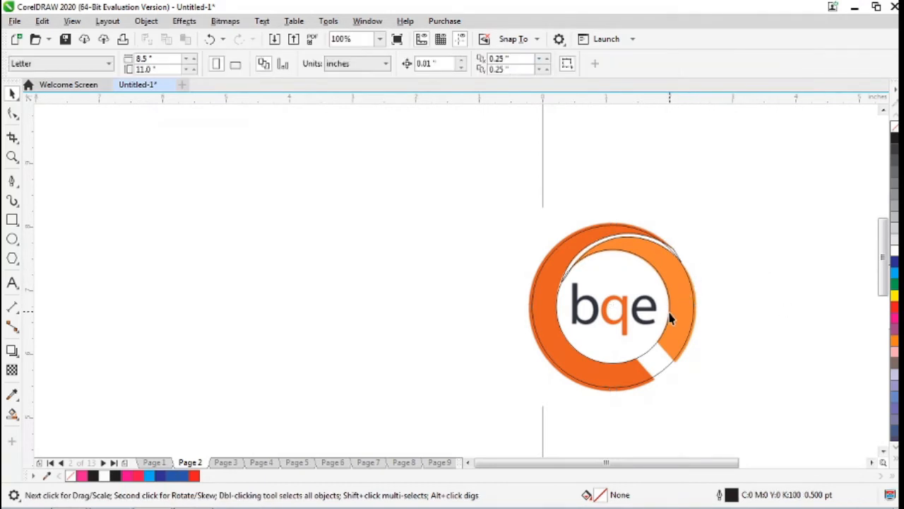
pyautogui.click(671, 316)
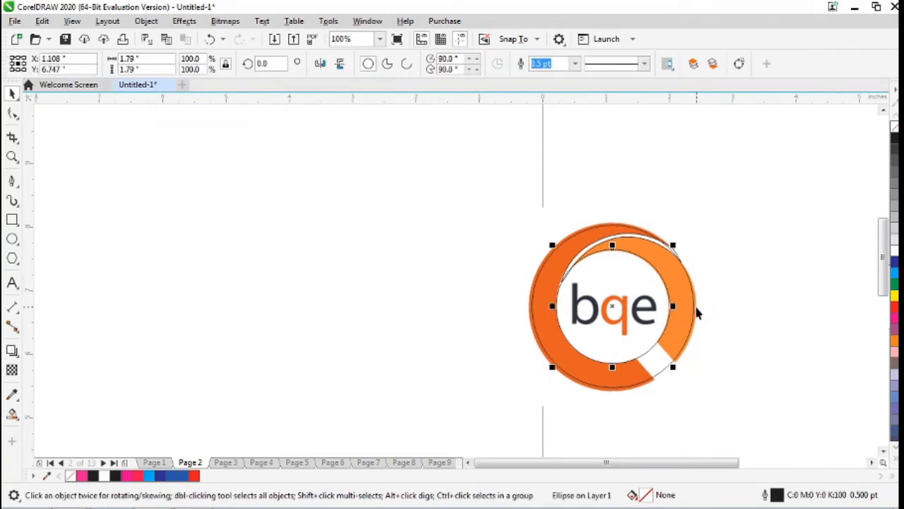
pyautogui.keyDown('shift'); pyautogui.click(697, 313); pyautogui.keyUp('shift')
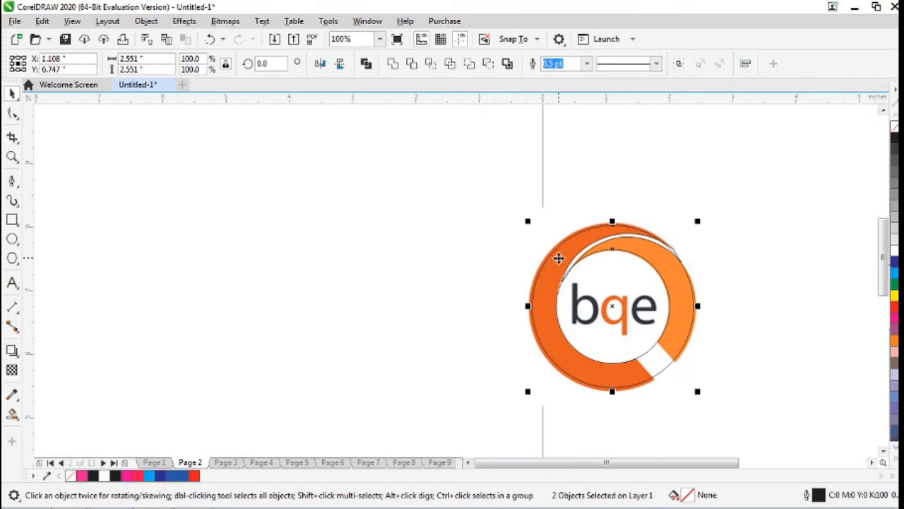
pyautogui.click(777, 221)
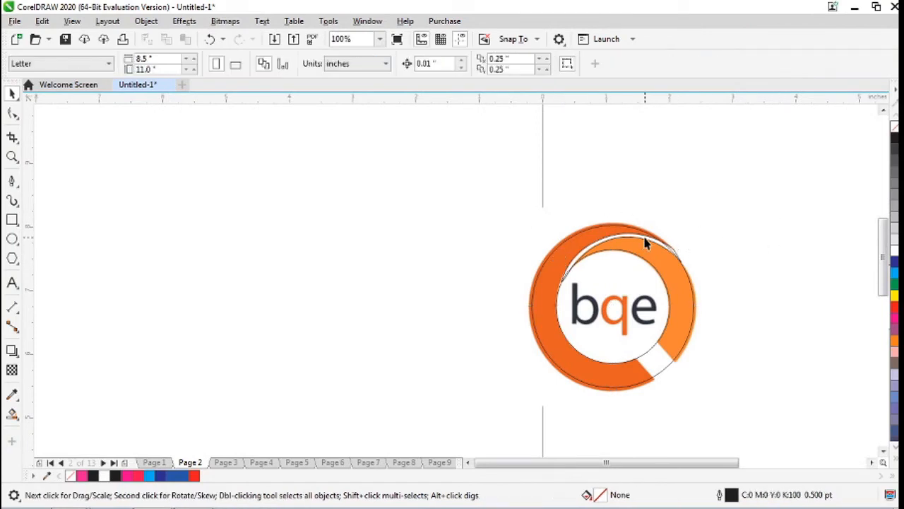
# Step: Trim the large outer circle with the crescent curve
pyautogui.click(645, 243)
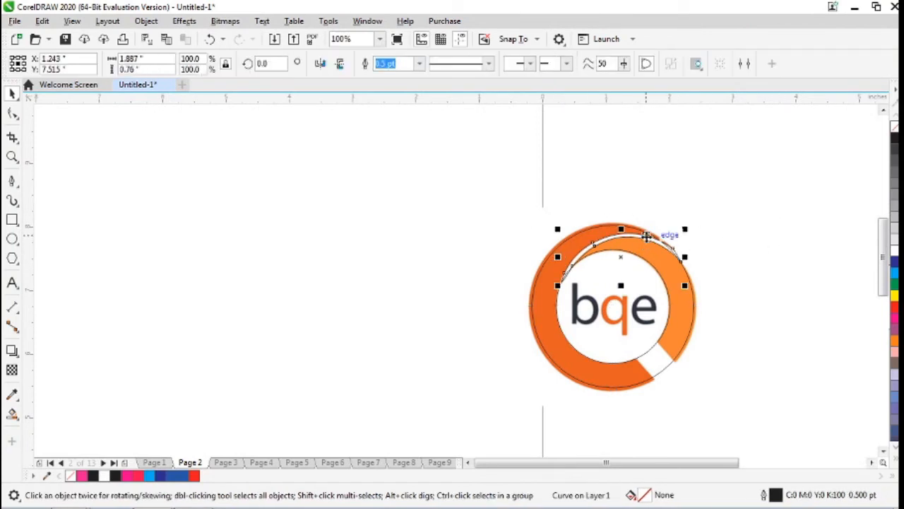
pyautogui.keyDown('shift'); pyautogui.click(684, 313); pyautogui.keyUp('shift')
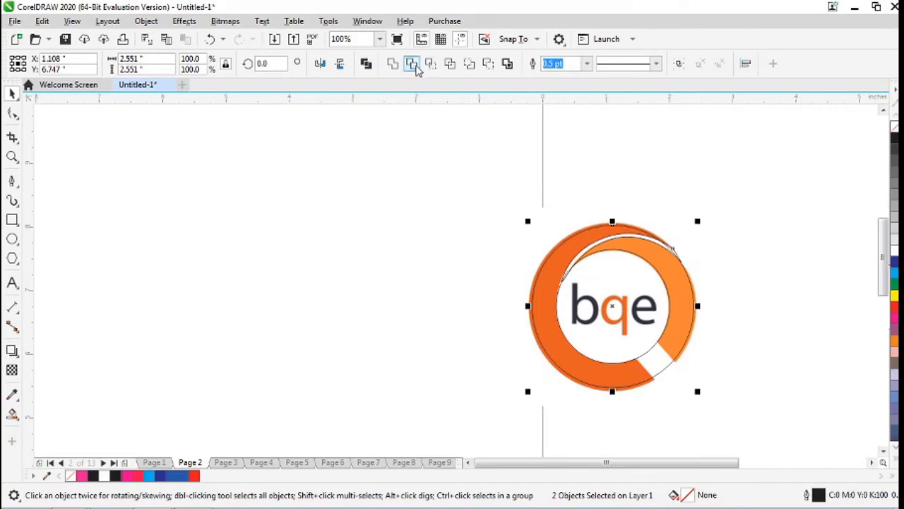
pyautogui.click(414, 65)
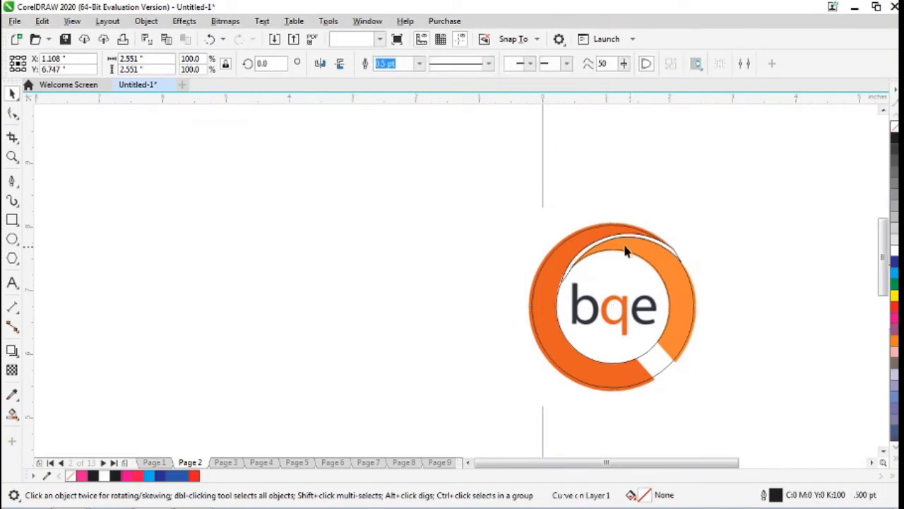
pyautogui.click(625, 247)
pyautogui.click(587, 250)
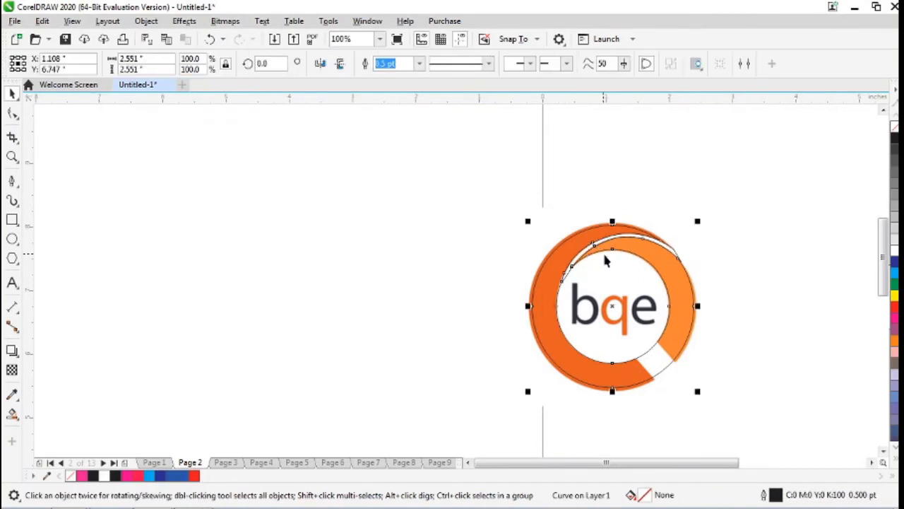
pyautogui.click(605, 261)
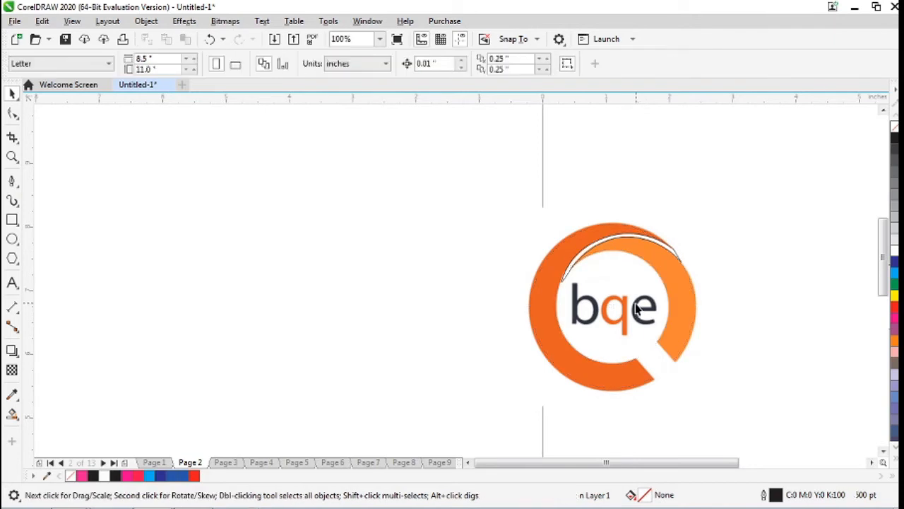
pyautogui.click(567, 277)
pyautogui.click(576, 285)
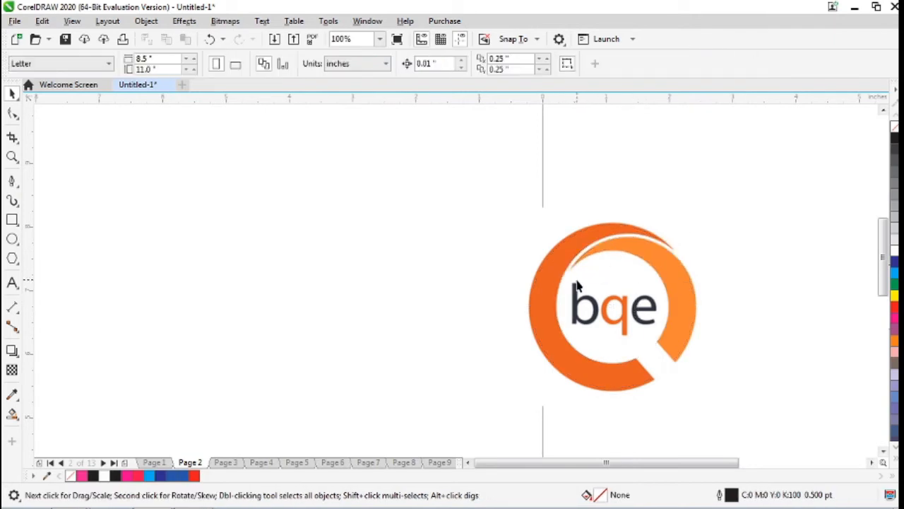
pyautogui.click(691, 268)
pyautogui.click(696, 262)
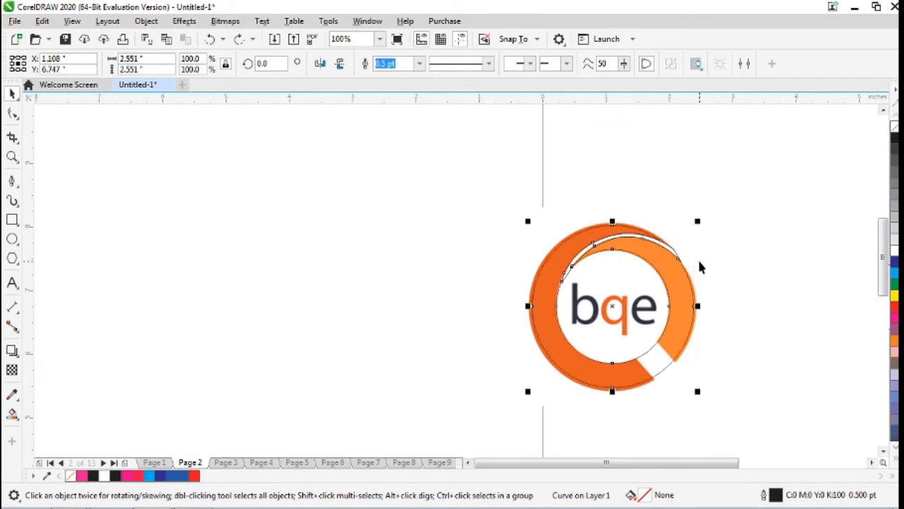
# Step: Pull the crescent cutter curve off the trimmed ring and delete it
pyautogui.click(727, 254)
pyautogui.click(674, 256)
pyautogui.click(698, 248)
pyautogui.moveTo(672, 252); pyautogui.dragTo(798, 226)
pyautogui.press('Delete')
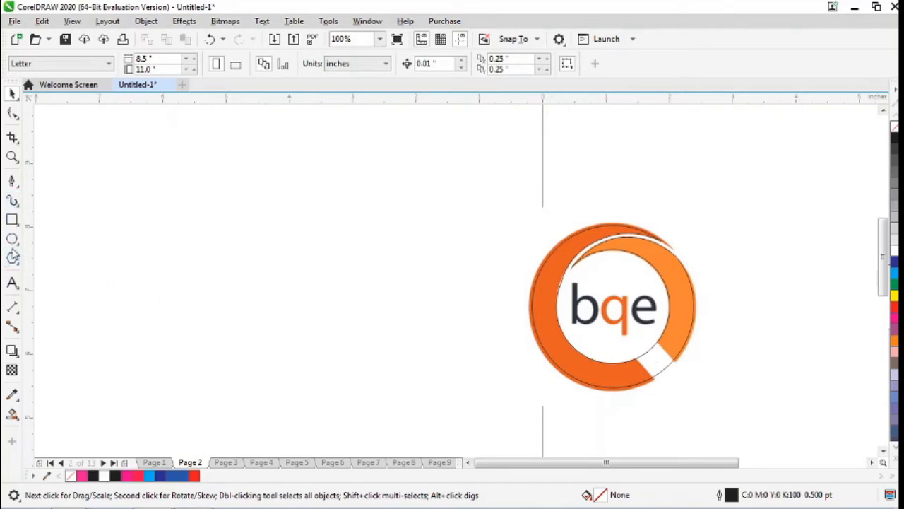
# Step: Trace the white gap at the ring's lower right with the Pen tool as a closed four-sided shape about 0.833 by 0.906 inches
pyautogui.click(11, 180)
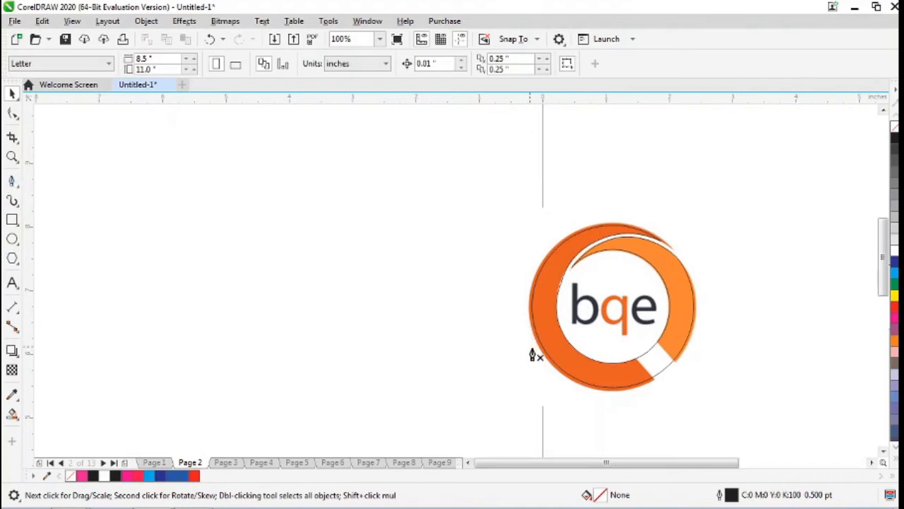
pyautogui.click(666, 392)
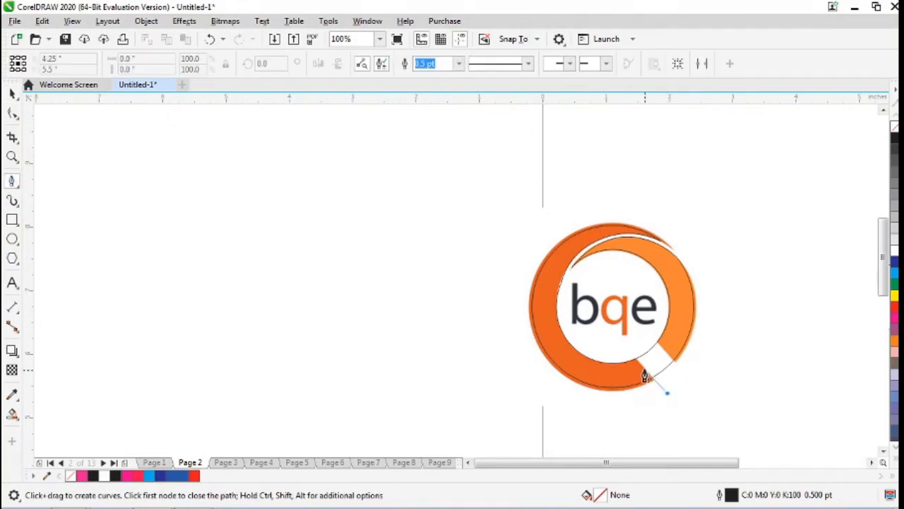
pyautogui.click(628, 352)
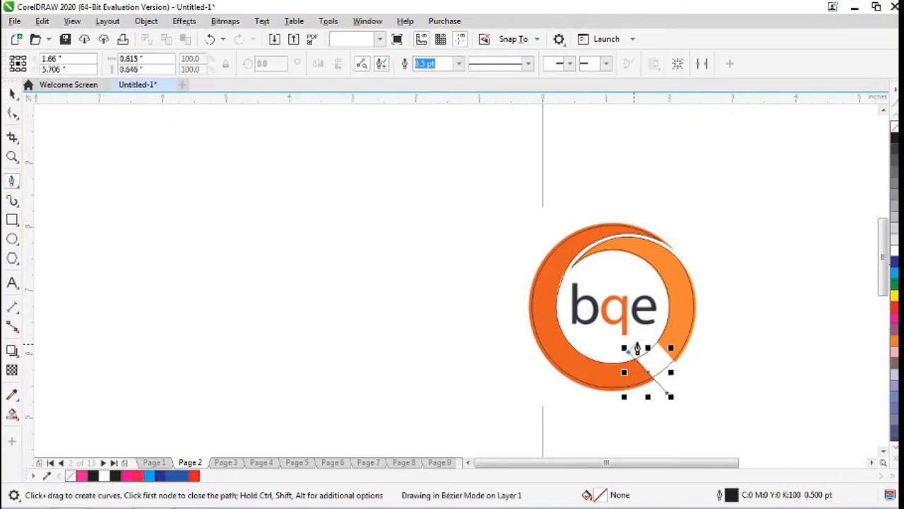
pyautogui.click(648, 336)
pyautogui.doubleClick(668, 358)
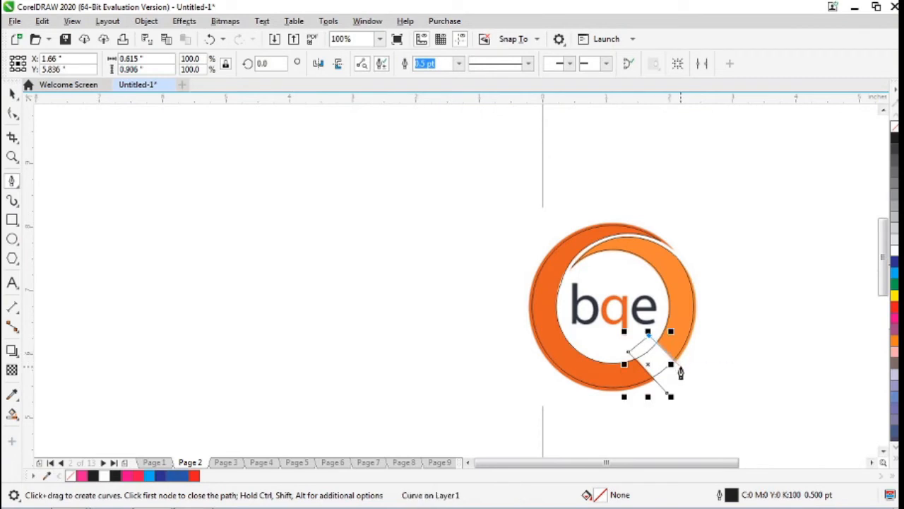
pyautogui.click(681, 367)
pyautogui.click(667, 393)
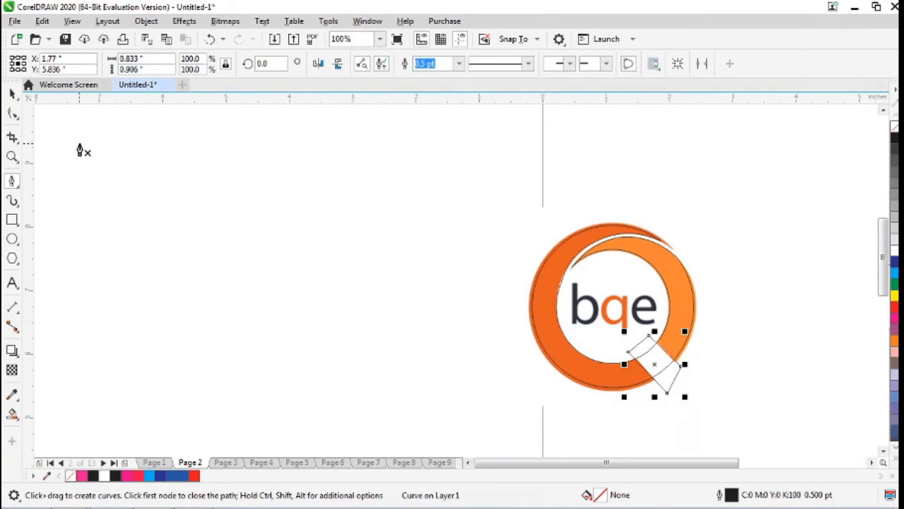
# Step: Trim the ring with the four-sided gap shape and delete the cutter shape
pyautogui.click(11, 94)
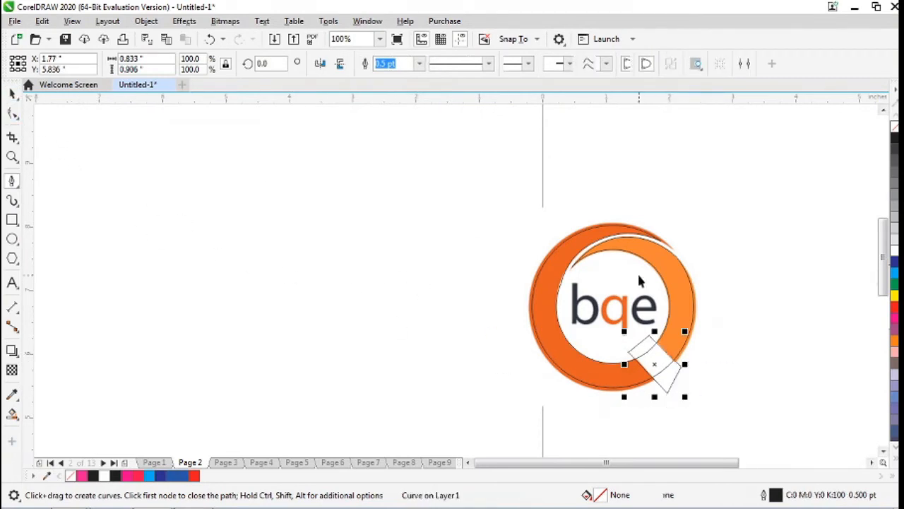
pyautogui.click(650, 399)
pyautogui.click(667, 380)
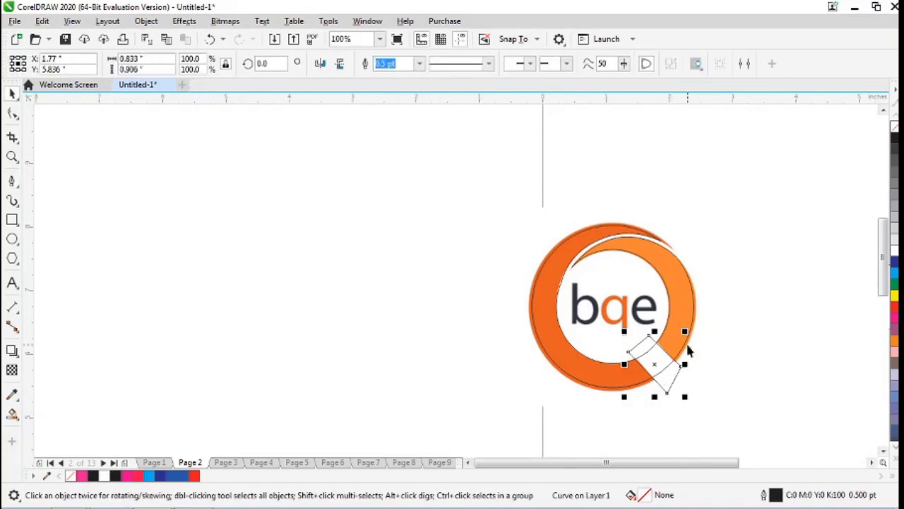
pyautogui.keyDown('shift'); pyautogui.click(669, 318); pyautogui.keyUp('shift')
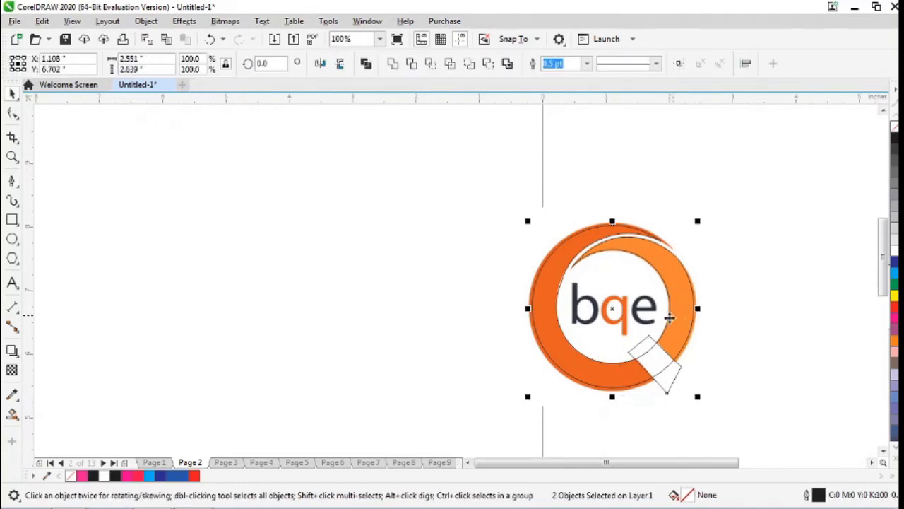
pyautogui.click(412, 63)
pyautogui.click(737, 375)
pyautogui.click(670, 375)
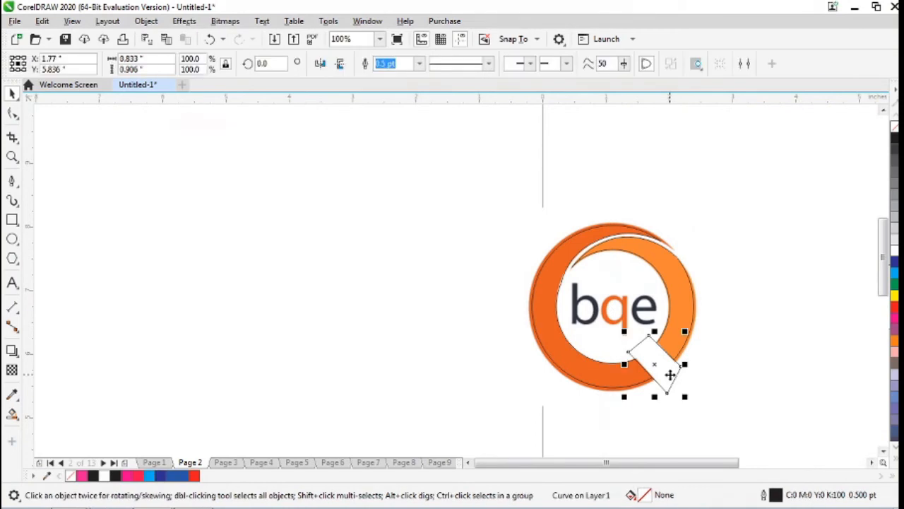
pyautogui.press('Delete')
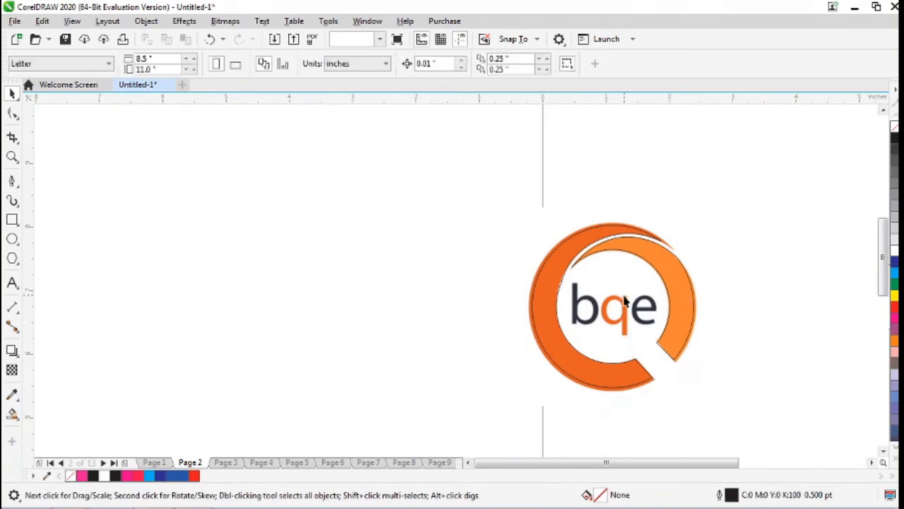
# Step: Move the original bqe bitmap to the left of the traced ring and fill the ring with orange
pyautogui.moveTo(625, 301); pyautogui.dragTo(419, 311)
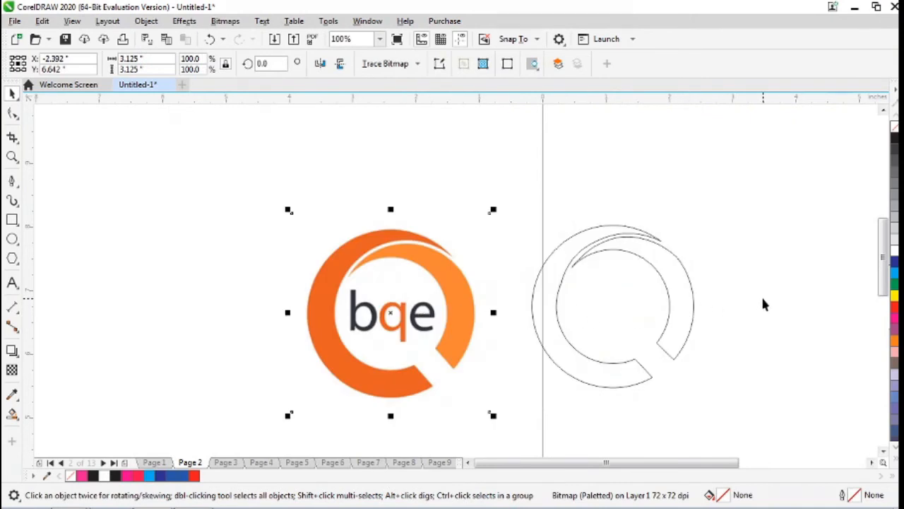
pyautogui.click(527, 233)
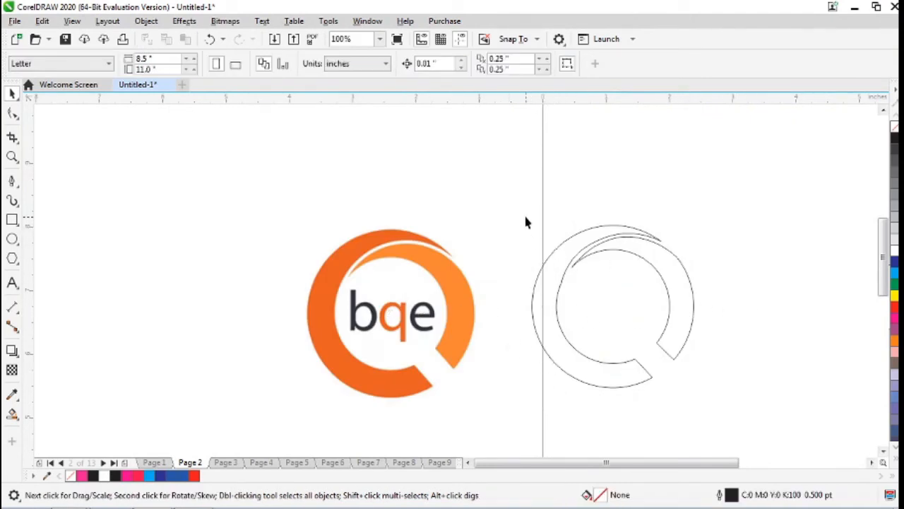
pyautogui.moveTo(526, 222); pyautogui.dragTo(737, 417)
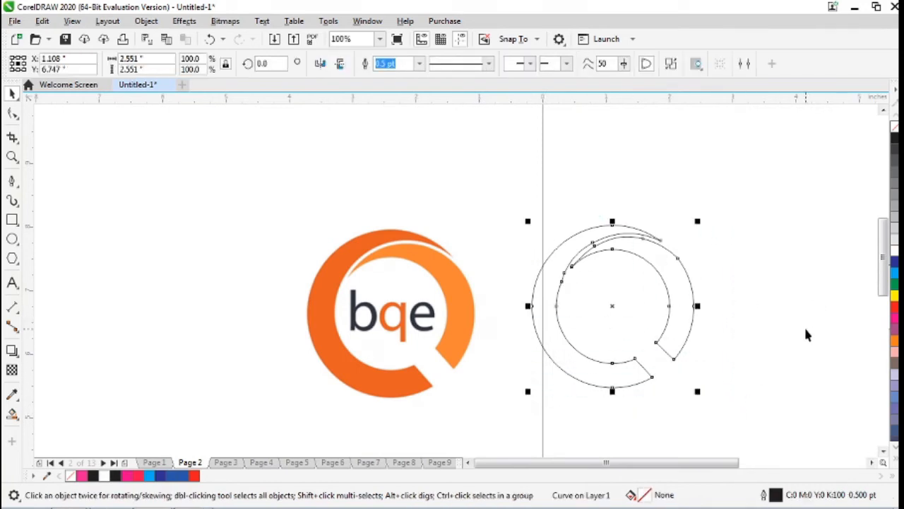
pyautogui.click(894, 296)
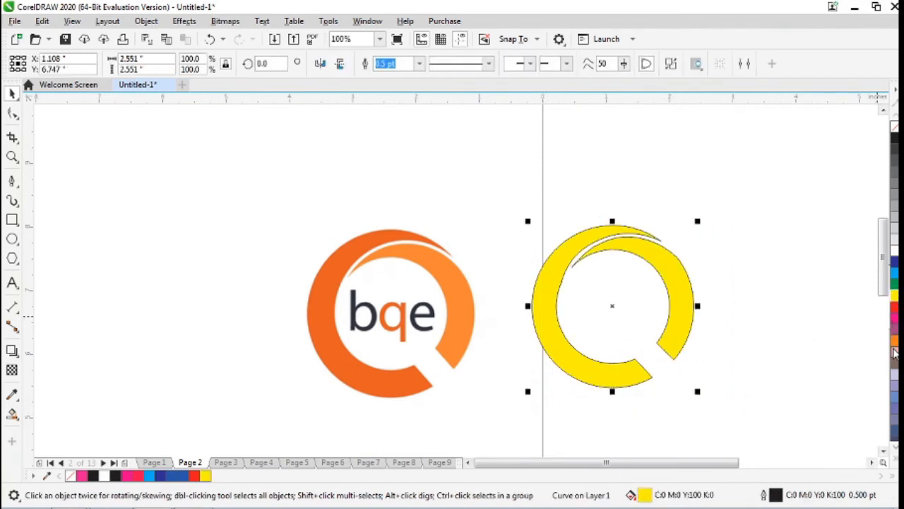
pyautogui.click(894, 340)
pyautogui.click(780, 362)
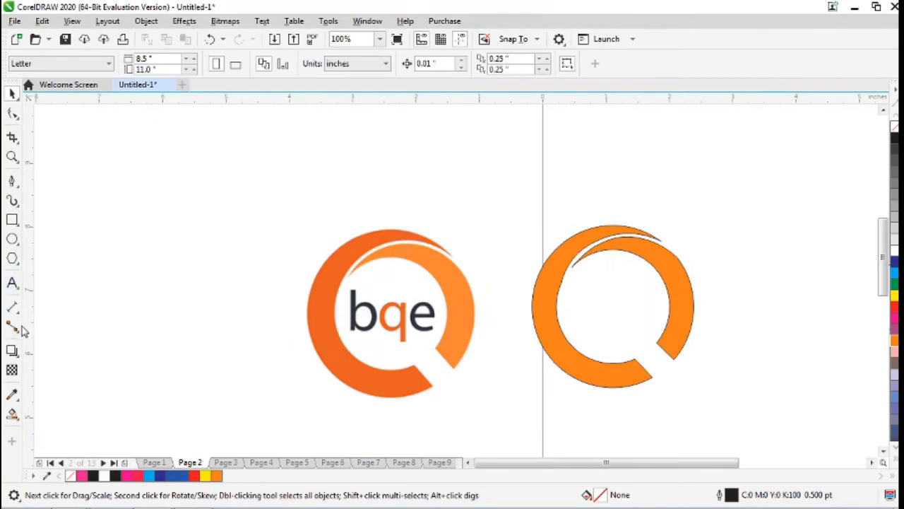
# Step: Add the artistic text "bqe" in Arial and enlarge it to about 57 pt over the original logo's lettering
pyautogui.click(13, 283)
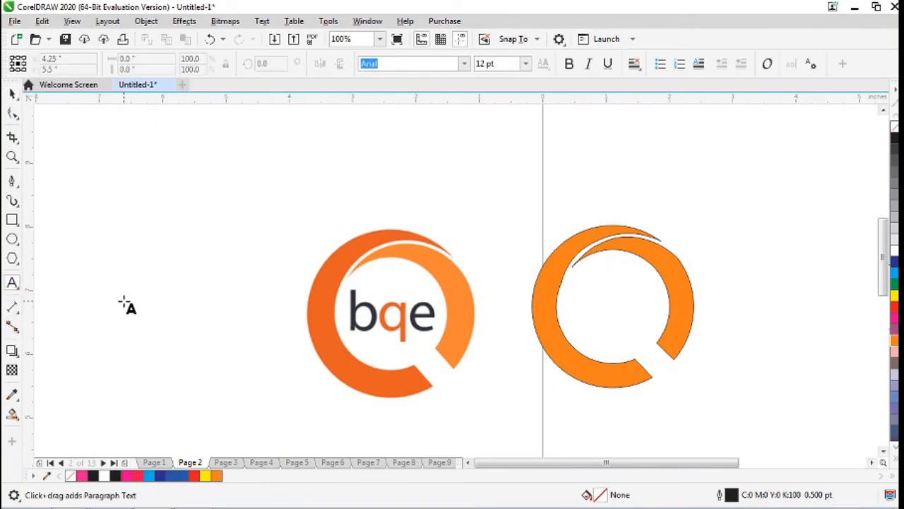
pyautogui.click(125, 302)
pyautogui.write('bq')
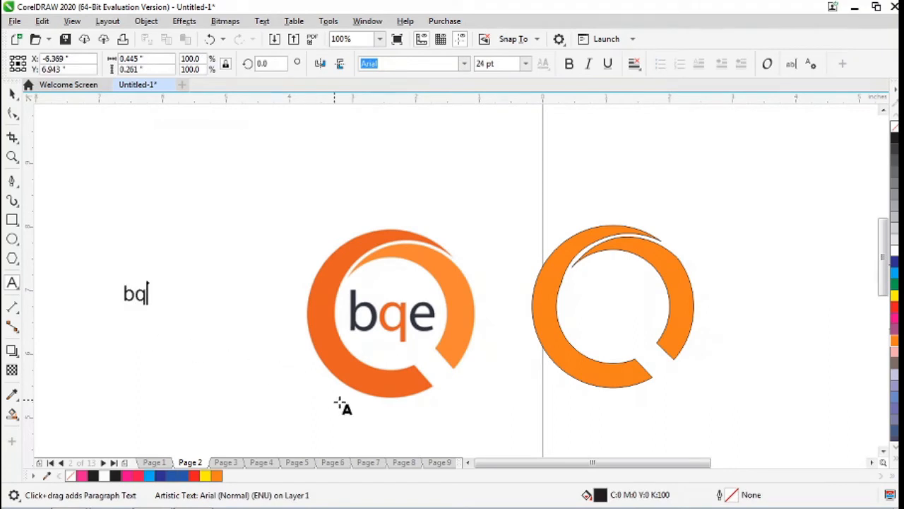
pyautogui.write('e')
pyautogui.click(137, 297)
pyautogui.hotkey('ctrl', 'space')
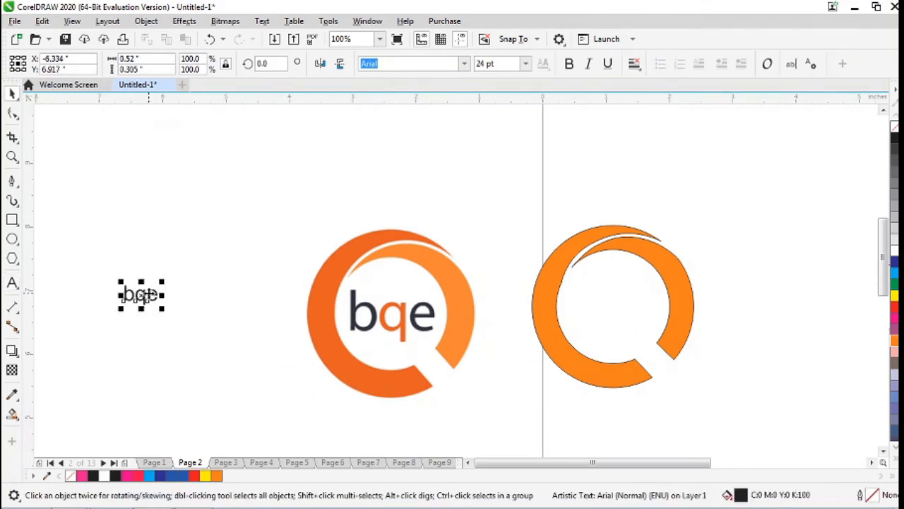
pyautogui.moveTo(156, 302); pyautogui.dragTo(439, 346)
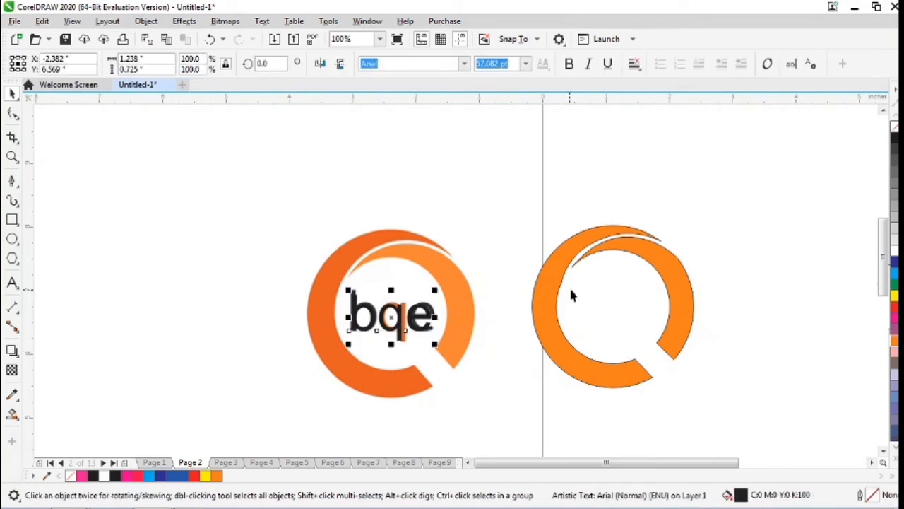
# Step: Center the bqe text horizontally and vertically on the orange ring
pyautogui.keyDown('shift'); pyautogui.click(548, 289); pyautogui.keyUp('shift')
pyautogui.press('e')
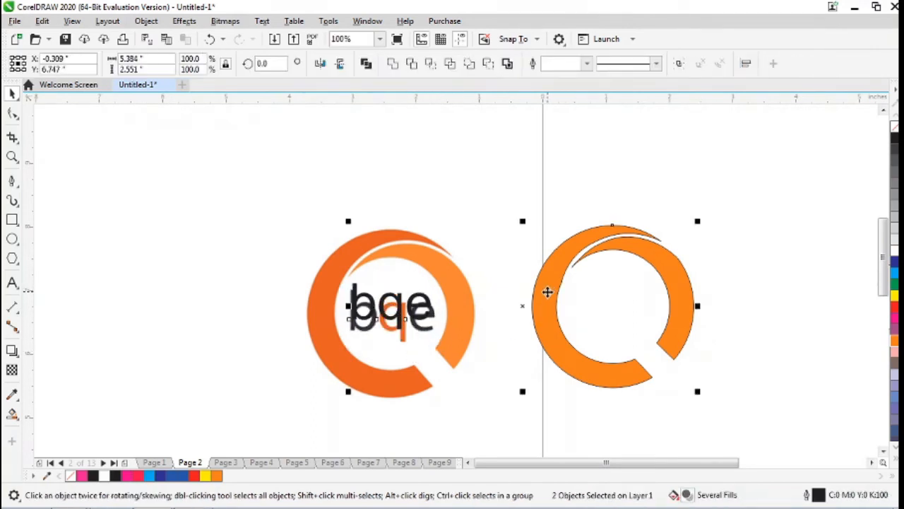
pyautogui.press('c')
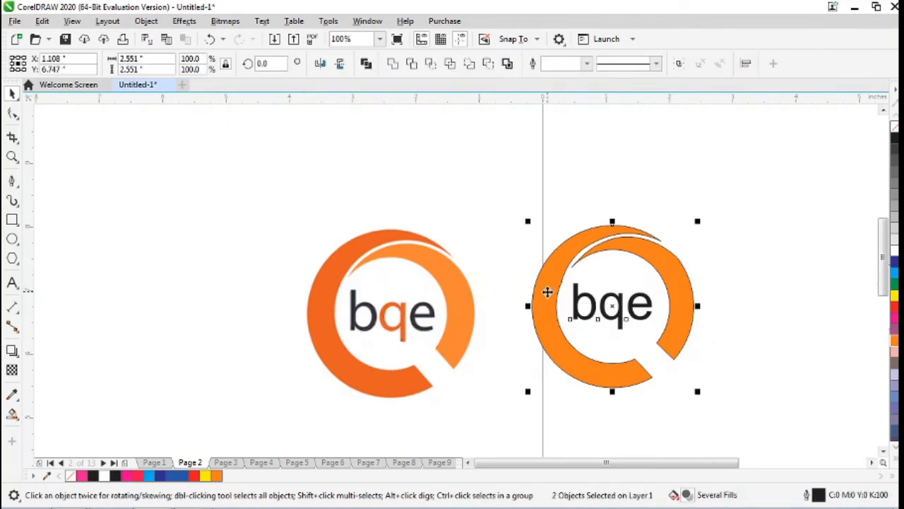
pyautogui.click(788, 306)
# Step: Nudge the bqe text down by about 0.06 inches inside the ring
pyautogui.click(618, 322)
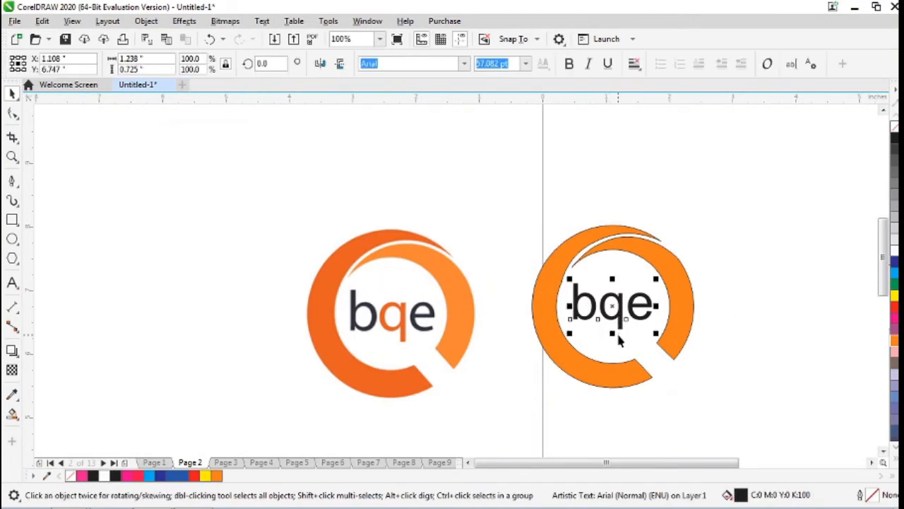
pyautogui.press('Down')
pyautogui.press('Down')
pyautogui.press('Down')
pyautogui.press('Down')
pyautogui.press('Down')
pyautogui.press('Down')
pyautogui.press('Down')
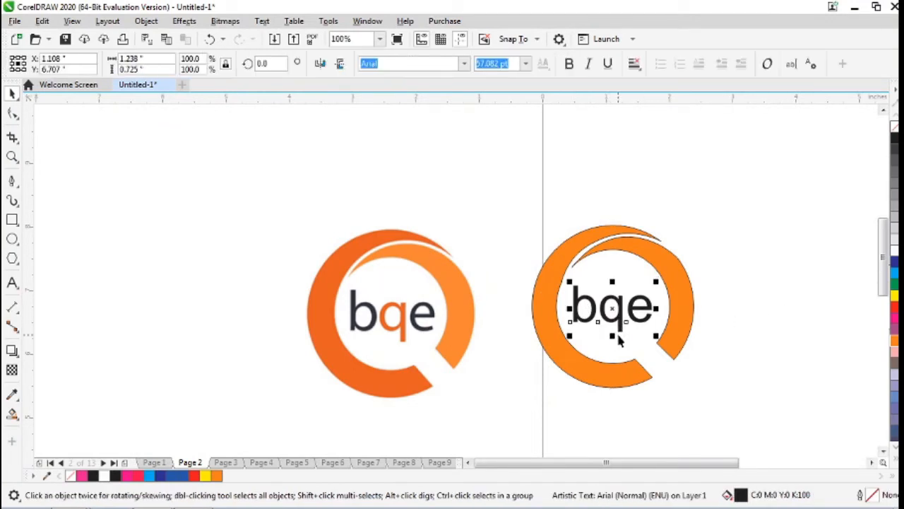
pyautogui.click(745, 331)
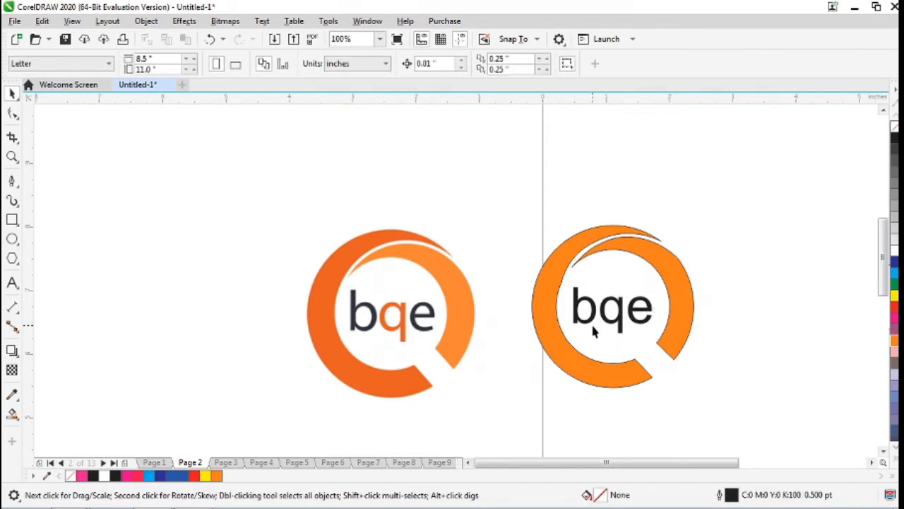
# Step: Break the bqe text apart into separate letters
pyautogui.click(618, 325)
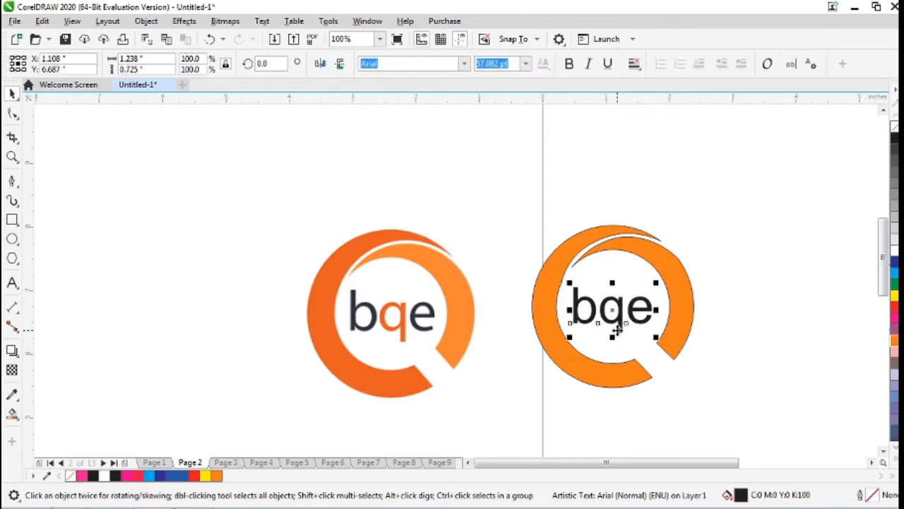
pyautogui.hotkey('ctrl', 'k')
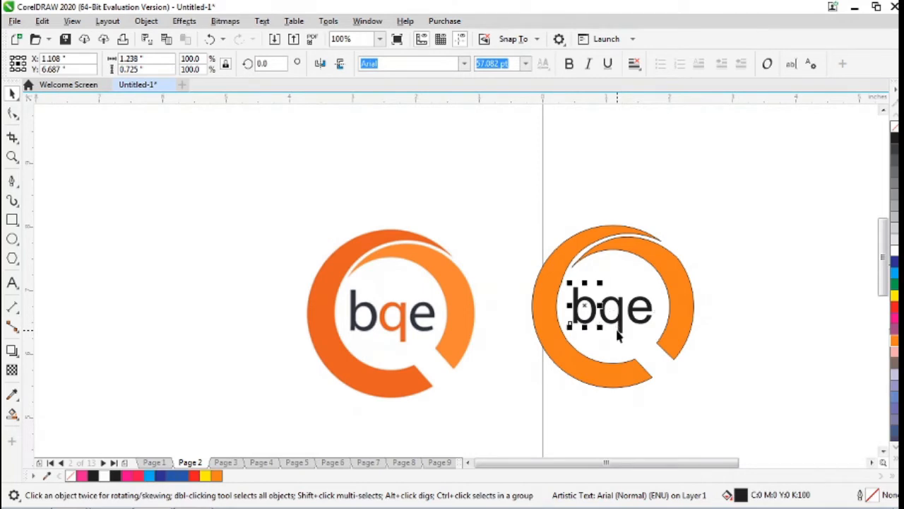
pyautogui.click(763, 349)
pyautogui.click(579, 319)
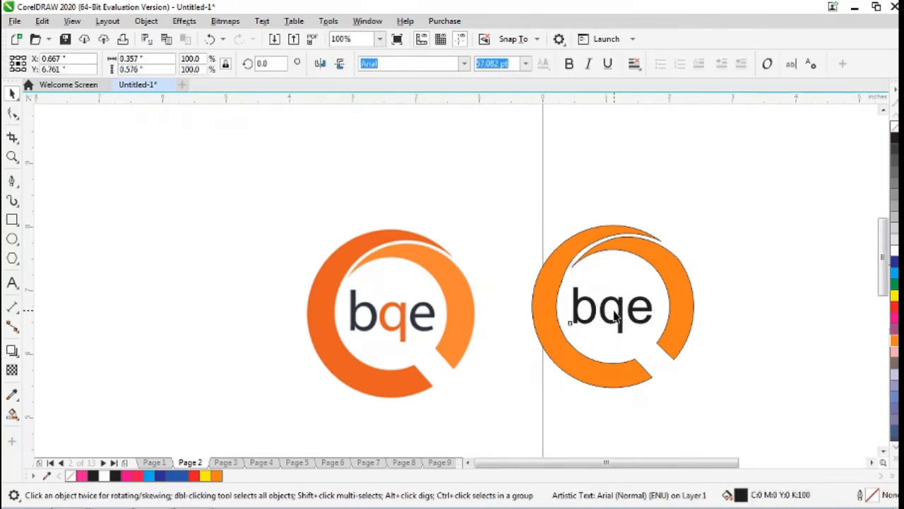
pyautogui.click(624, 309)
# Step: Fill the letters b and e with 90% black
pyautogui.click(638, 309)
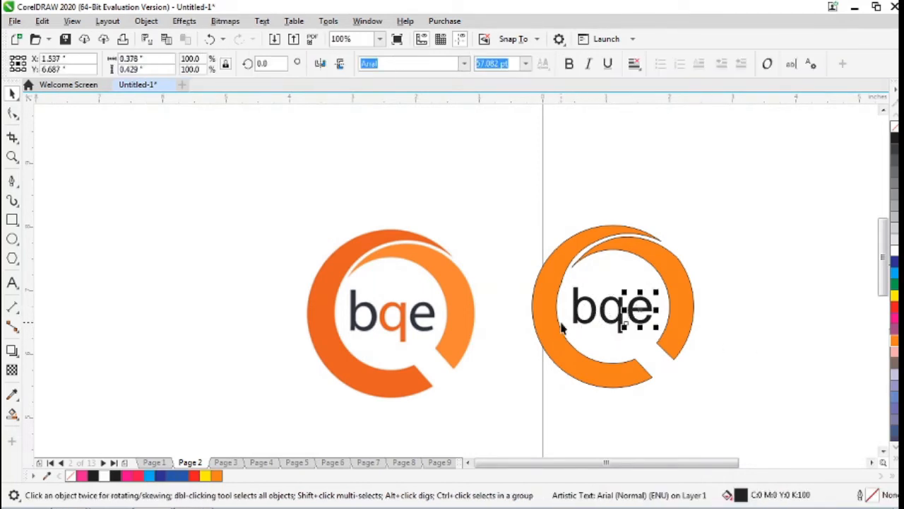
pyautogui.keyDown('shift'); pyautogui.click(578, 320); pyautogui.keyUp('shift')
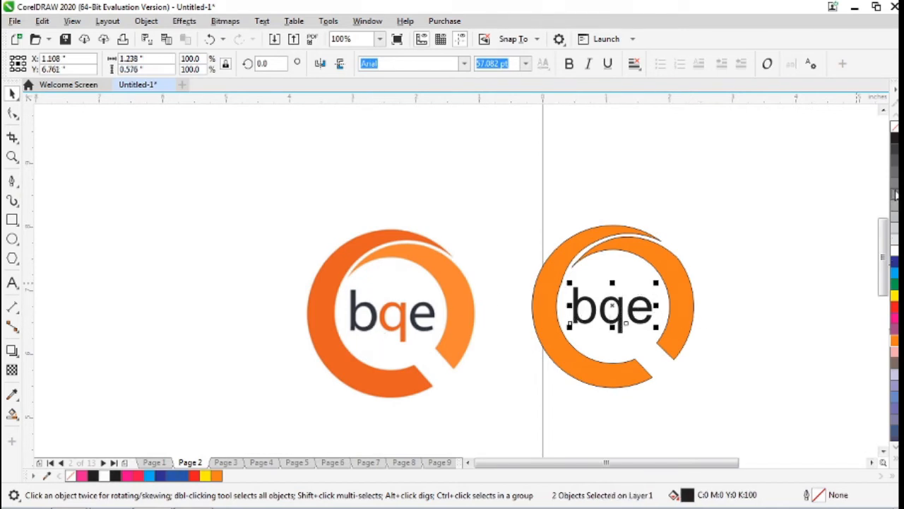
pyautogui.click(895, 148)
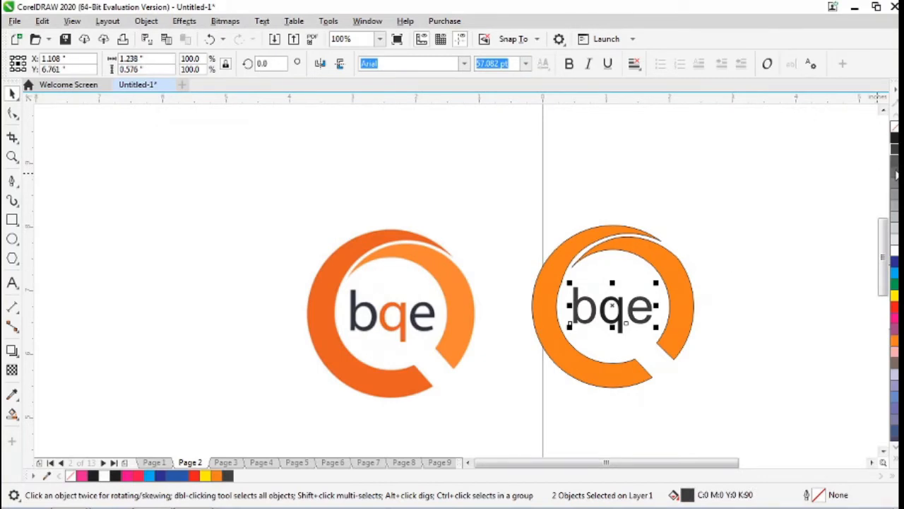
# Step: Lighten the fill of the letters b and e in the rebuilt logo to a softer dark gray
pyautogui.click(894, 187)
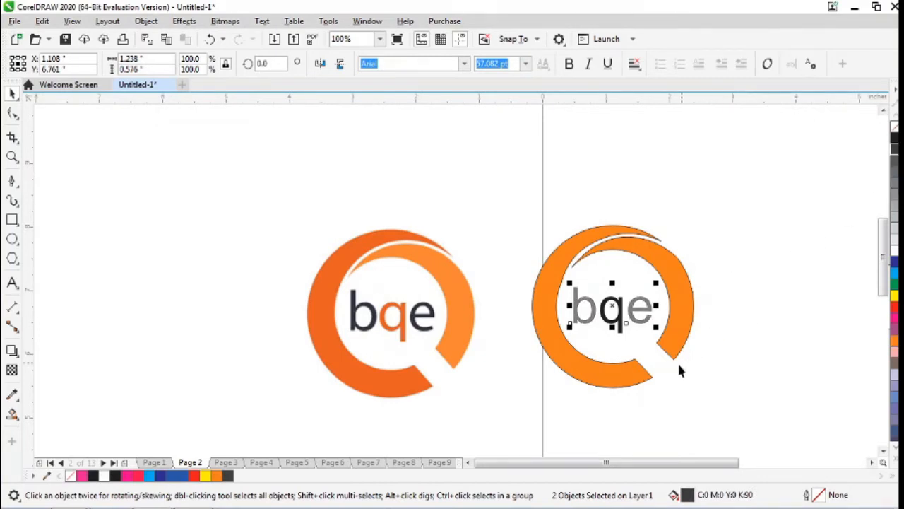
pyautogui.click(895, 178)
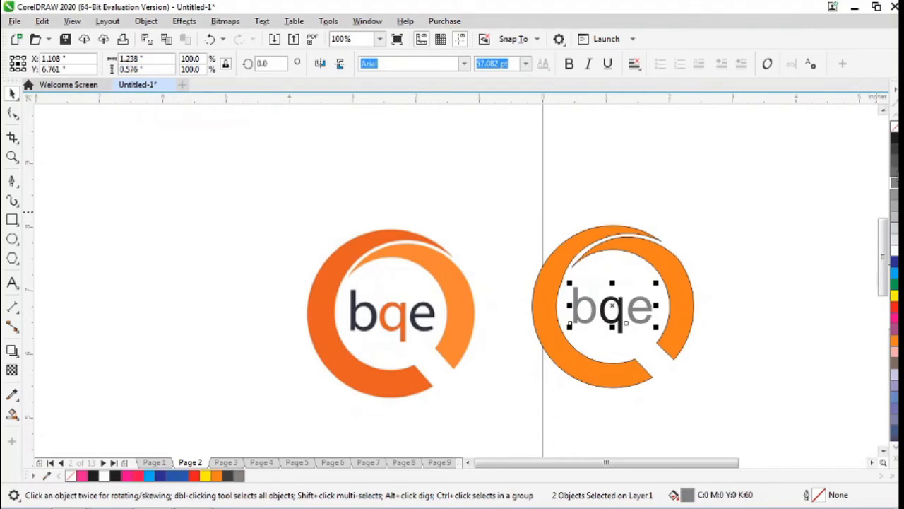
pyautogui.click(895, 169)
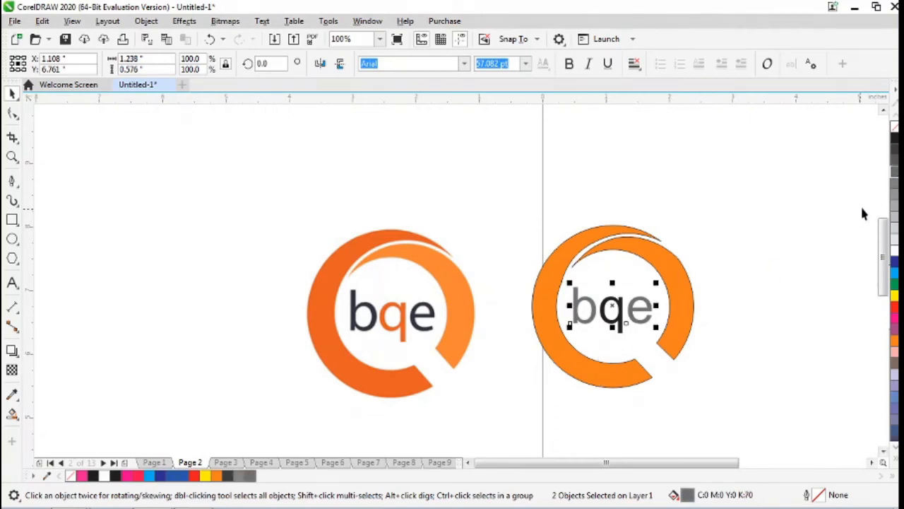
pyautogui.click(894, 163)
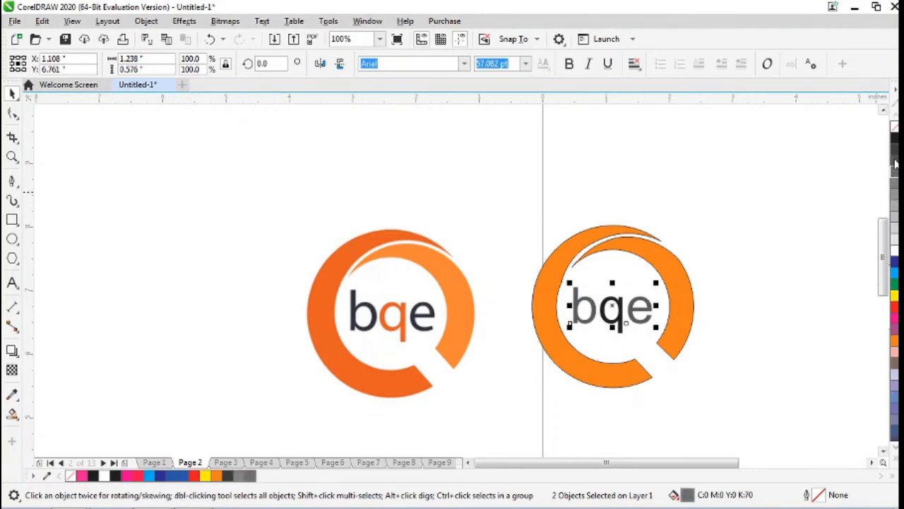
# Step: Fill the letter q of the rebuilt bqe logo with orange to match the ring
pyautogui.click(619, 318)
pyautogui.click(619, 322)
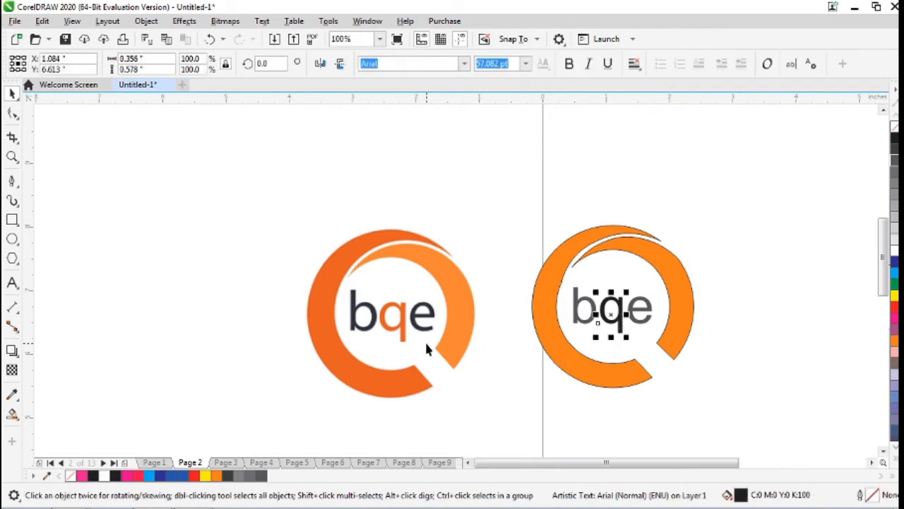
pyautogui.click(893, 341)
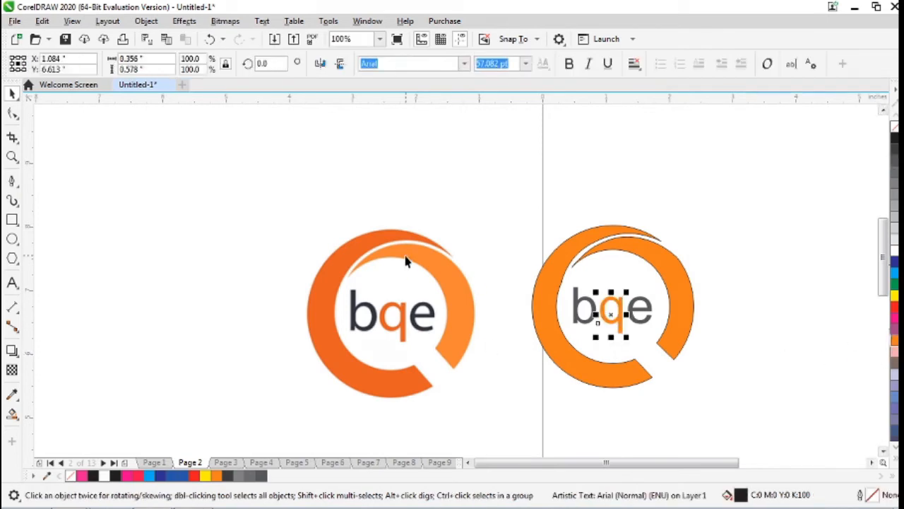
pyautogui.click(514, 227)
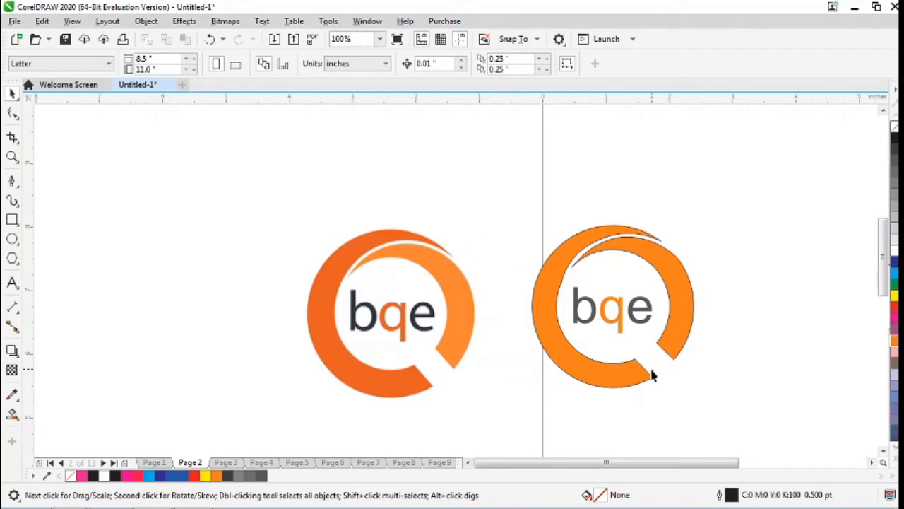
# Step: Open Page 3 and zoom in to 200% on the chair emblem of the Downtown Theater logo
pyautogui.click(226, 462)
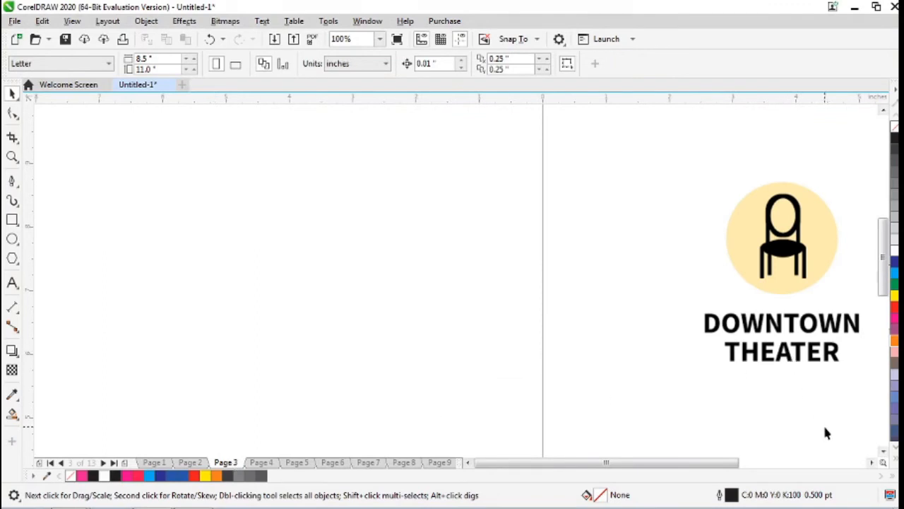
pyautogui.click(871, 463)
pyautogui.click(872, 463)
pyautogui.click(872, 462)
pyautogui.moveTo(792, 325); pyautogui.dragTo(667, 341)
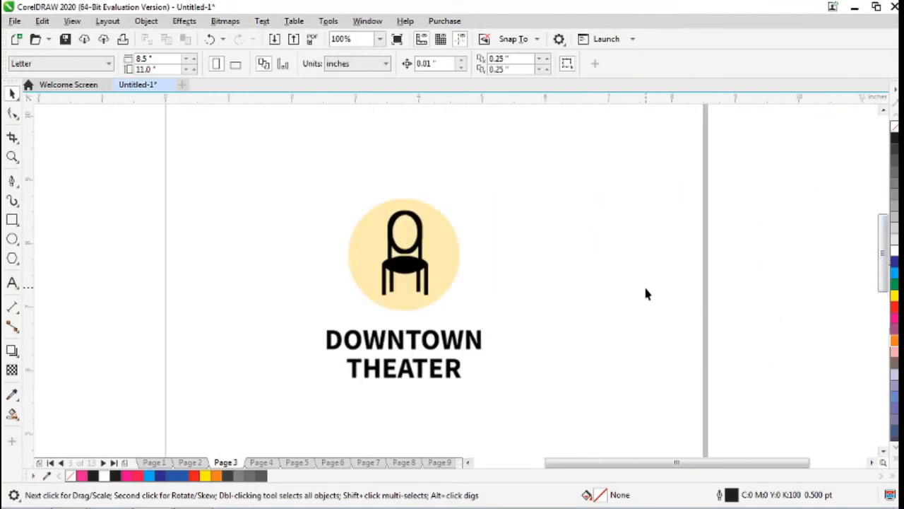
pyautogui.press('z')
pyautogui.click(421, 249)
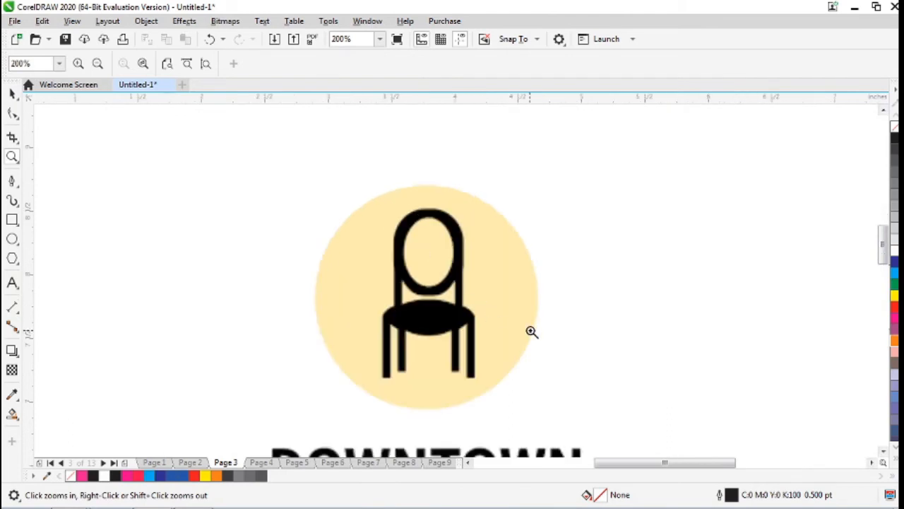
pyautogui.click(497, 309)
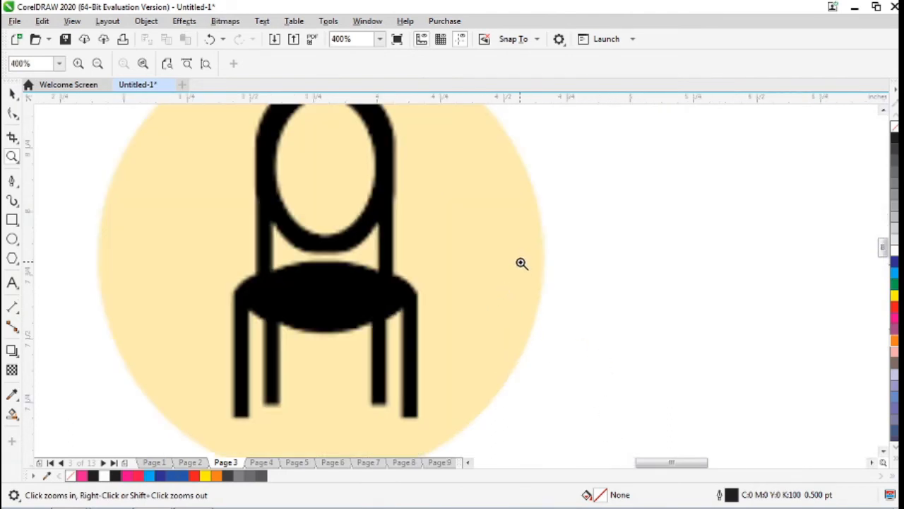
pyautogui.rightClick(522, 262)
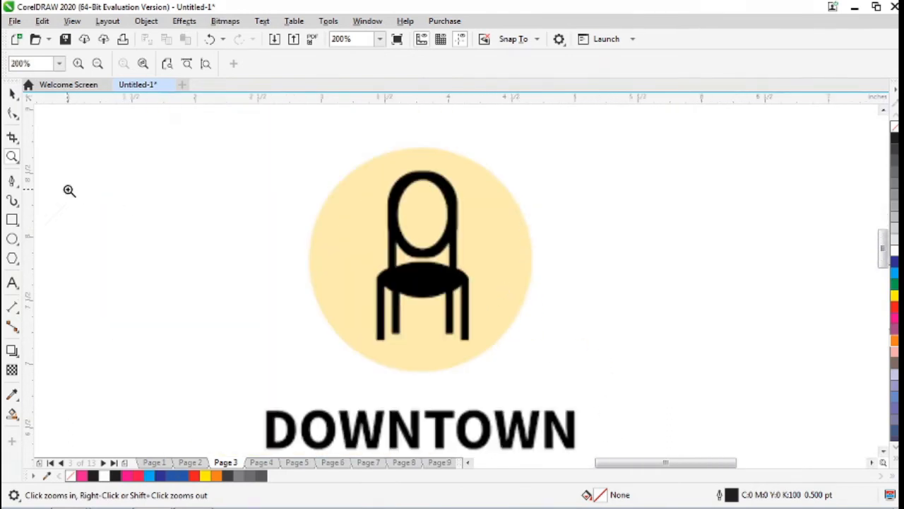
# Step: Draw an ellipse about 0.47 by 0.56 inches and place it over the chair's oval backrest
pyautogui.click(12, 239)
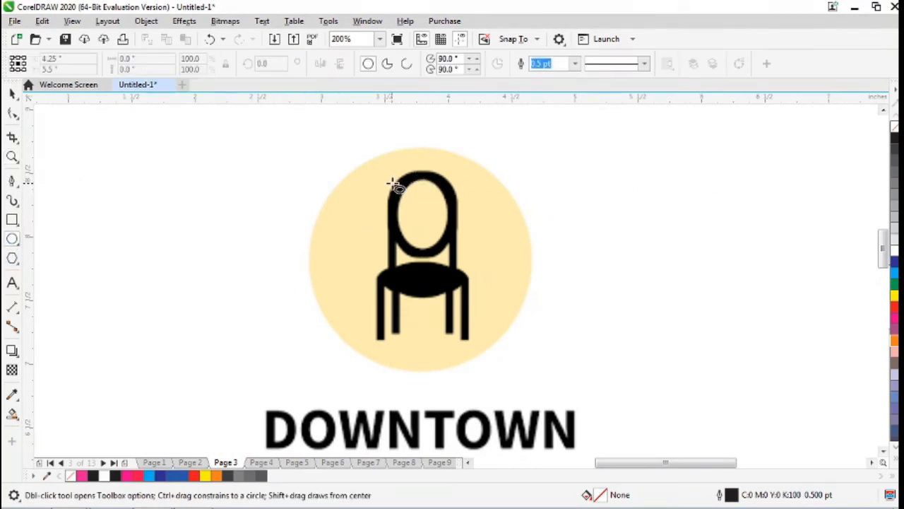
pyautogui.moveTo(394, 186); pyautogui.dragTo(453, 256)
pyautogui.press('space')
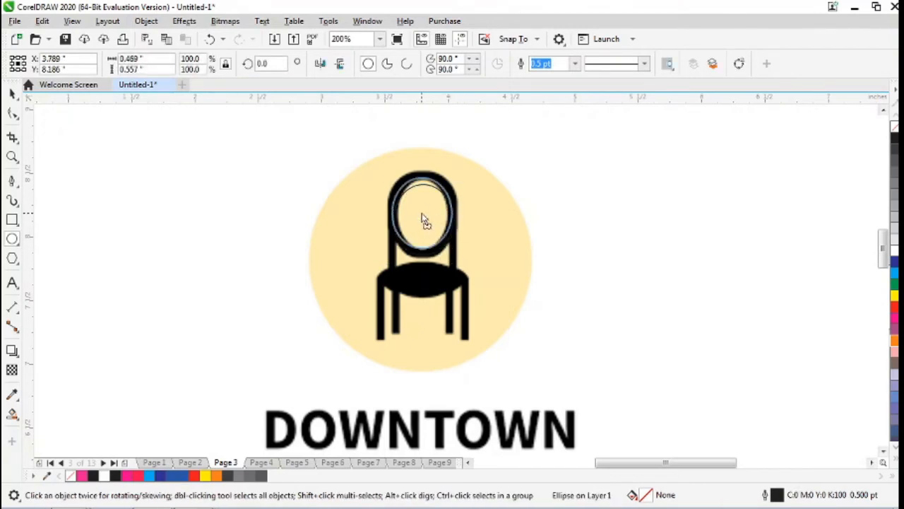
pyautogui.click(424, 217)
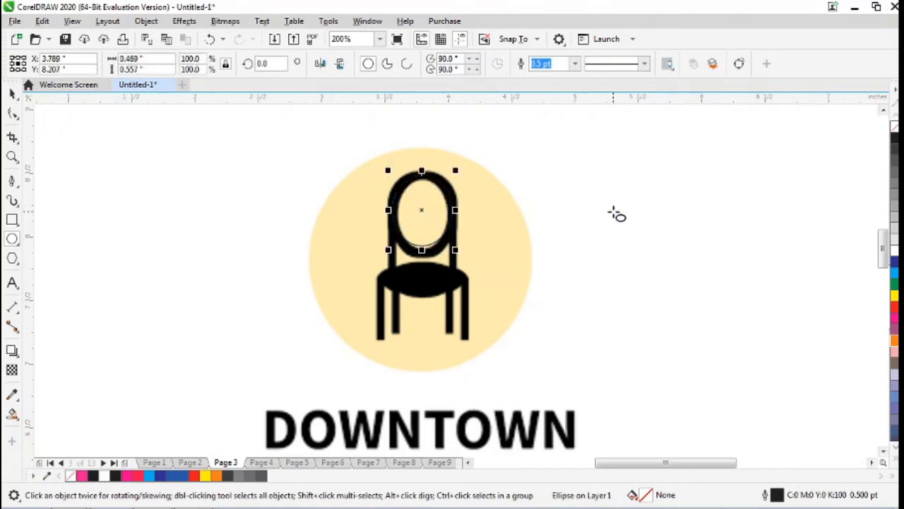
# Step: Give the backrest ellipse a white outline with a width of 4 pt
pyautogui.rightClick(894, 252)
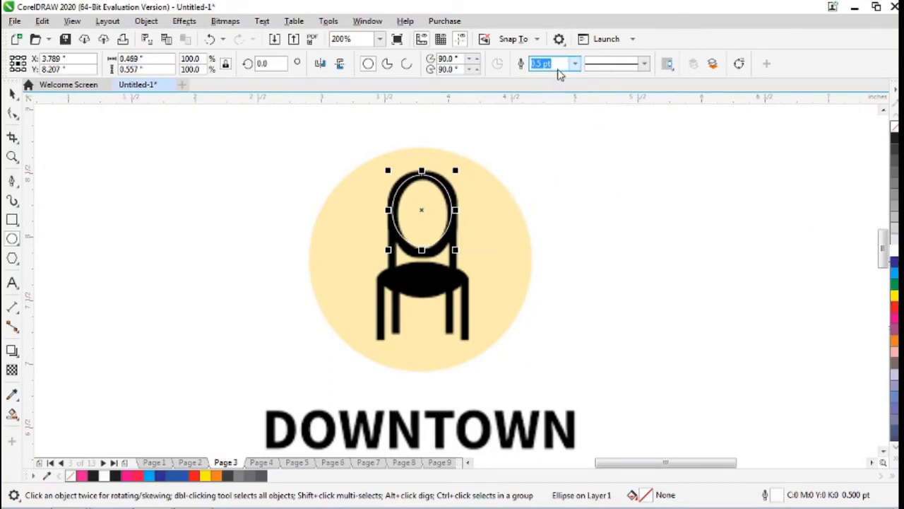
pyautogui.click(541, 64)
pyautogui.write('2')
pyautogui.press('Return')
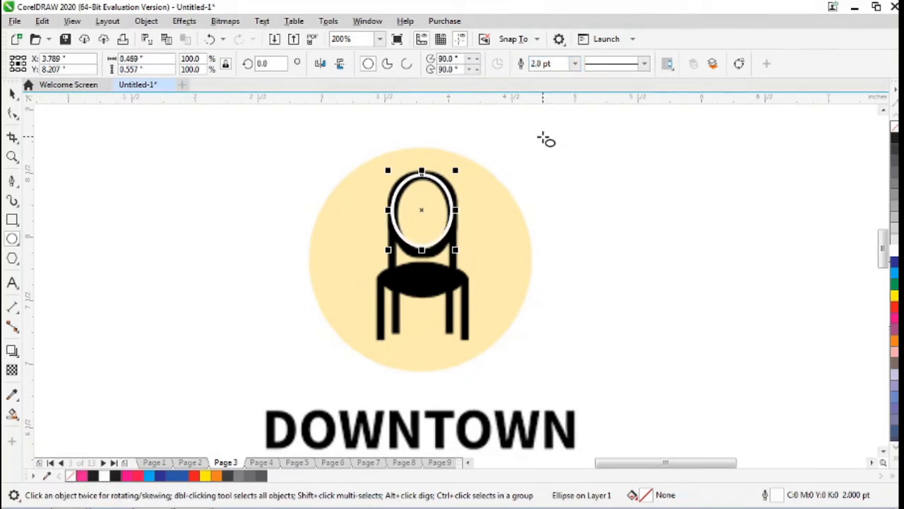
pyautogui.click(535, 64)
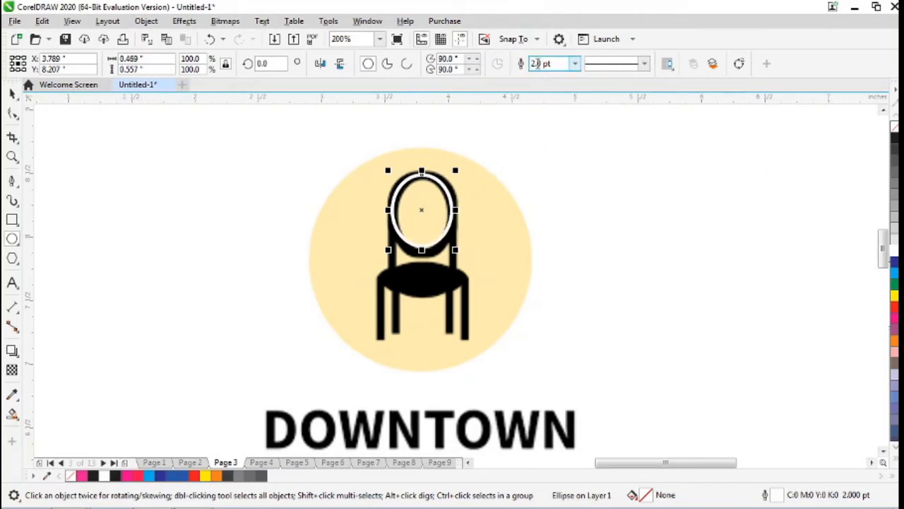
pyautogui.write('40')
pyautogui.press('Return')
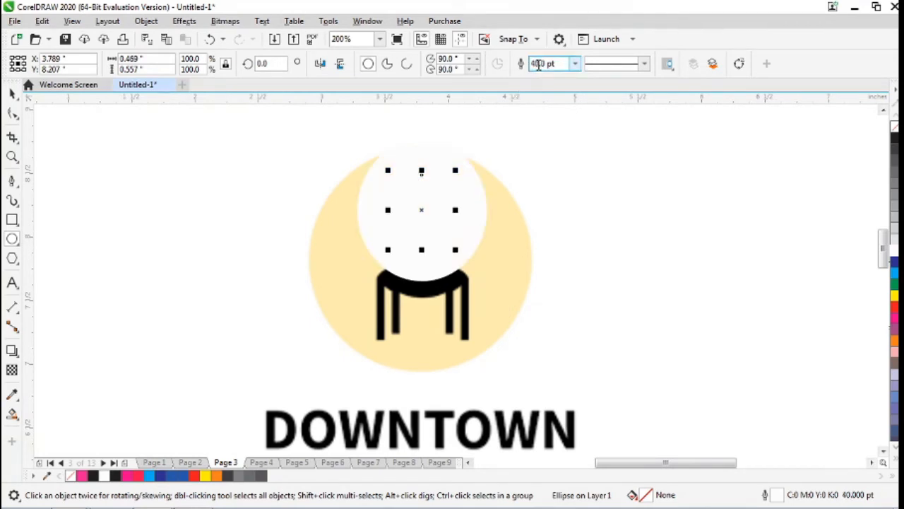
pyautogui.write('4')
pyautogui.press('Return')
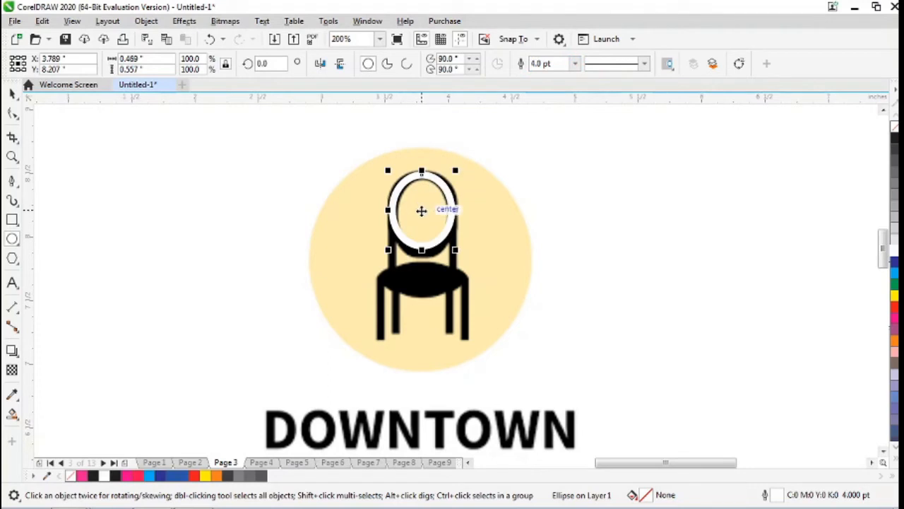
# Step: Fit the white ellipse over the chair's backrest and place a copy of it below, over the seat
pyautogui.moveTo(421, 211); pyautogui.dragTo(478, 217)
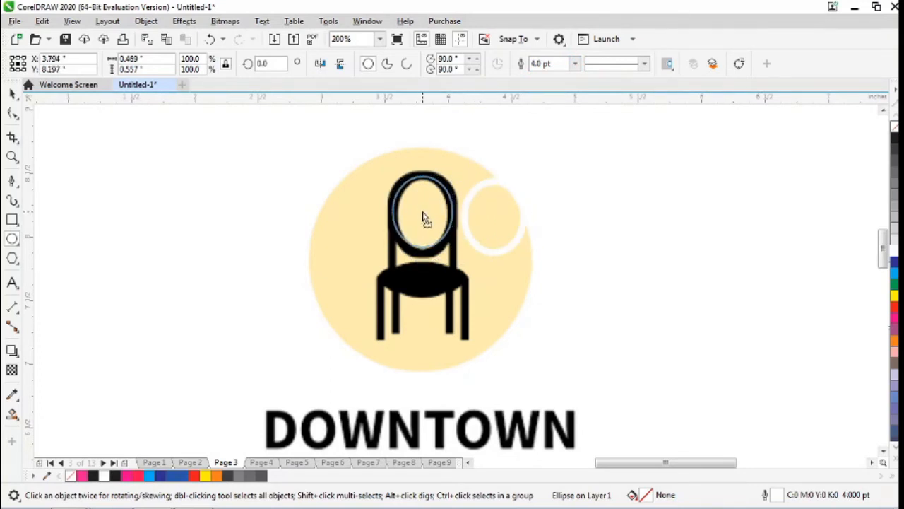
pyautogui.hotkey('ctrl', 'z')
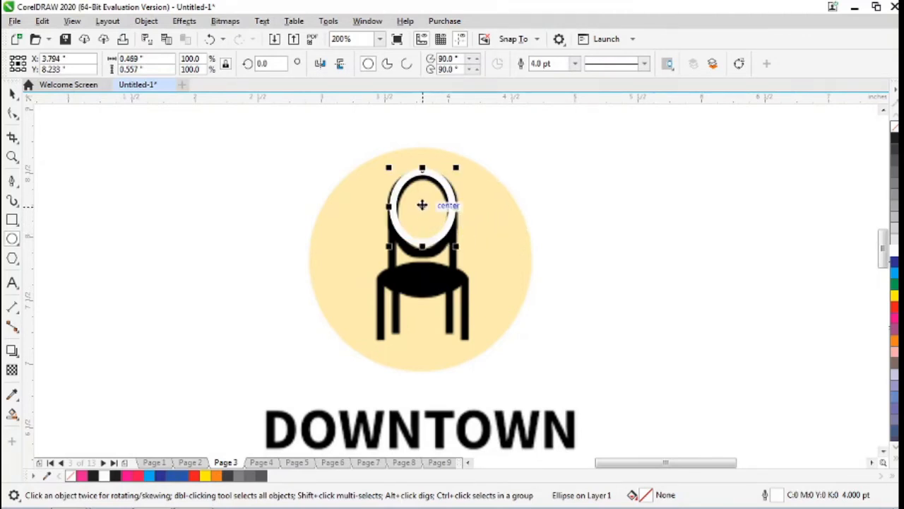
pyautogui.moveTo(422, 205); pyautogui.dragTo(424, 284)
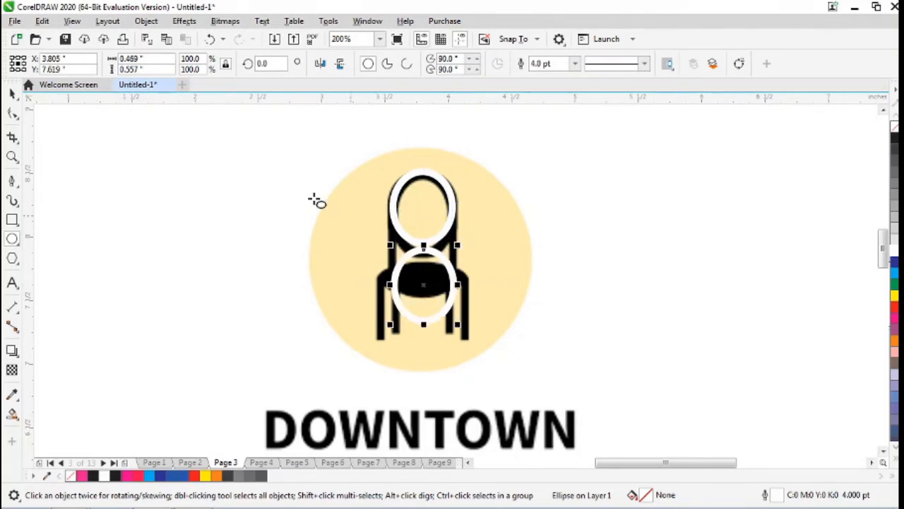
# Step: Rotate the ellipse copy over the seat to 270 degrees so it lies horizontally
pyautogui.press('space')
pyautogui.click(450, 268)
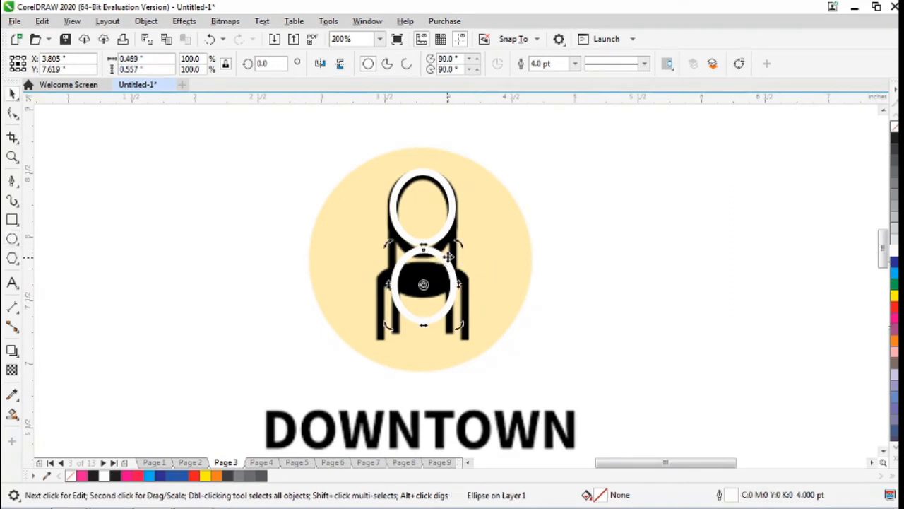
pyautogui.moveTo(459, 241); pyautogui.dragTo(478, 315)
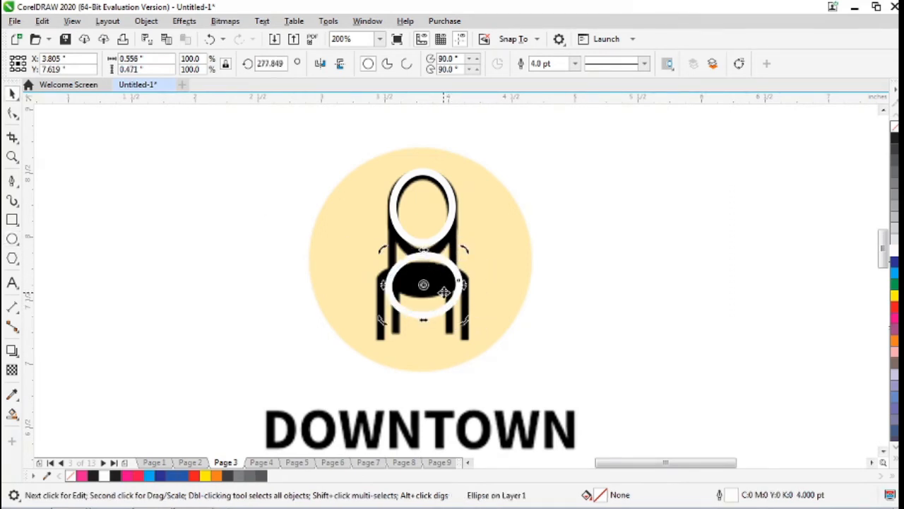
pyautogui.hotkey('ctrl', 'z')
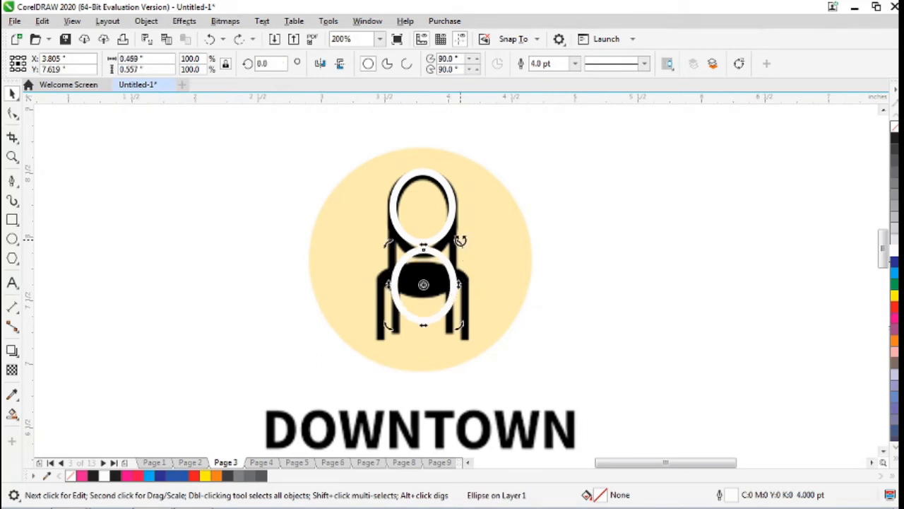
pyautogui.moveTo(460, 241); pyautogui.dragTo(472, 336)
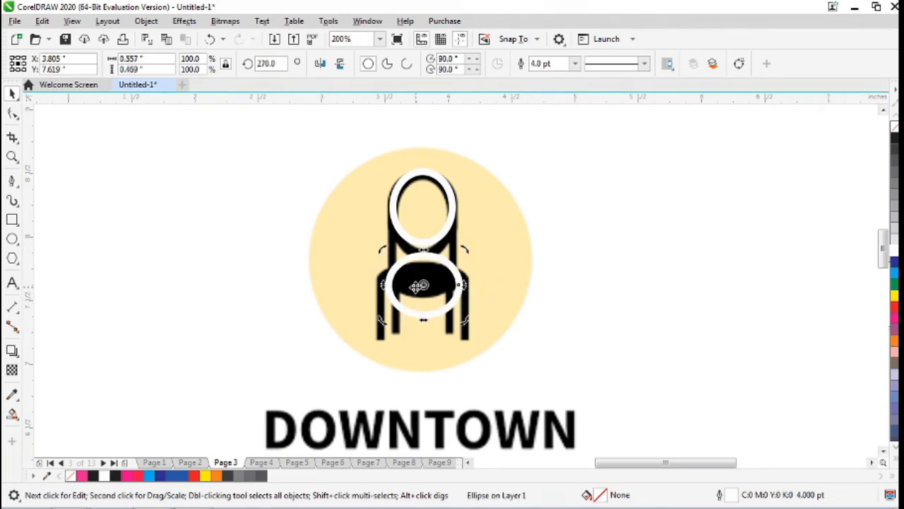
# Step: Flatten and widen the rotated ellipse to about 0.68 by 0.29 inches to fit the chair seat
pyautogui.click(419, 283)
pyautogui.moveTo(430, 261); pyautogui.dragTo(424, 298)
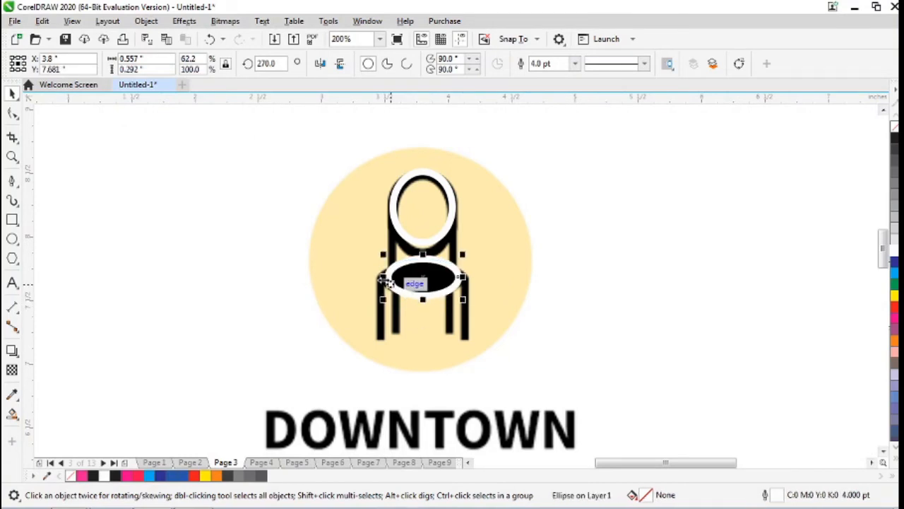
pyautogui.moveTo(384, 277); pyautogui.dragTo(378, 276)
pyautogui.moveTo(463, 279); pyautogui.dragTo(471, 279)
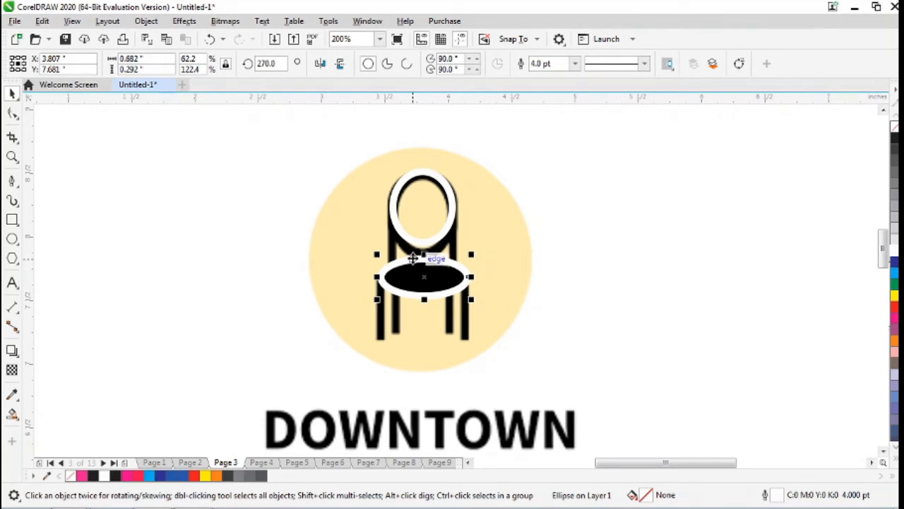
pyautogui.click(220, 242)
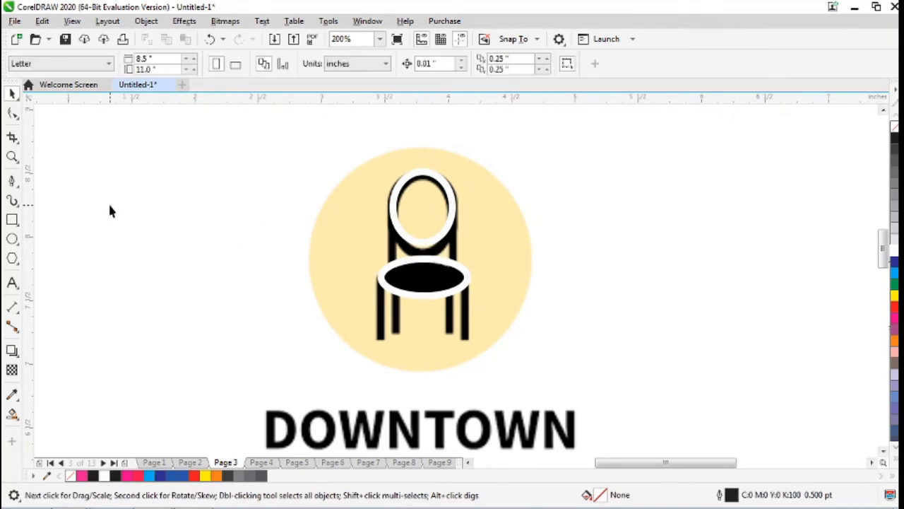
# Step: Draw a straight vertical line about 0.62 inches long with the Pen tool in the empty area left of the chair
pyautogui.click(12, 180)
pyautogui.click(173, 192)
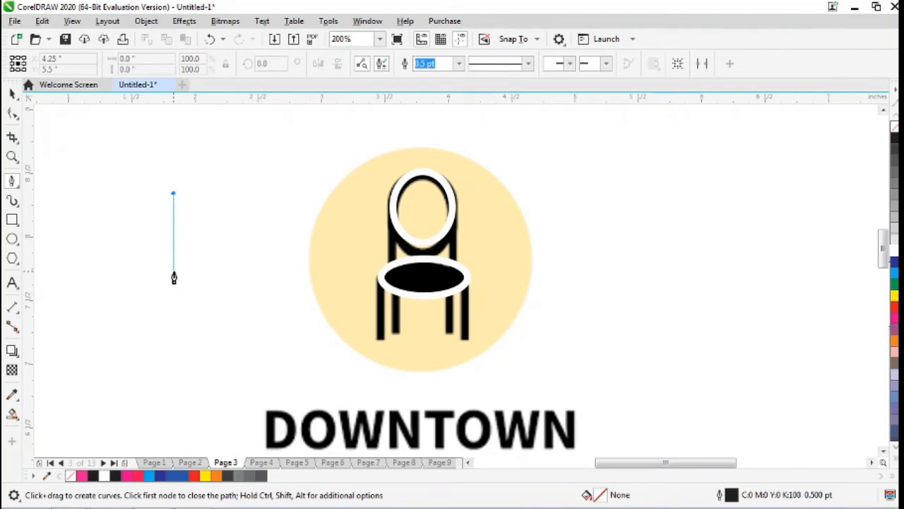
pyautogui.click(172, 275)
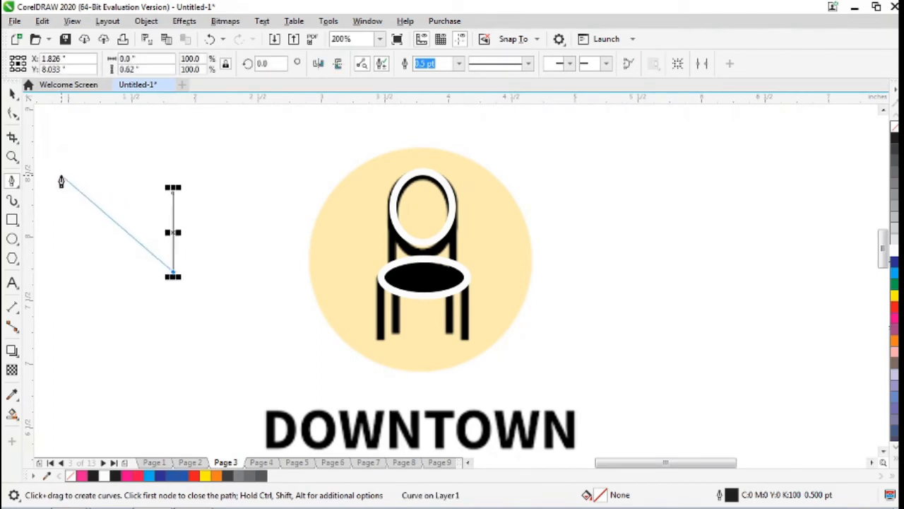
pyautogui.press('Escape')
pyautogui.click(12, 94)
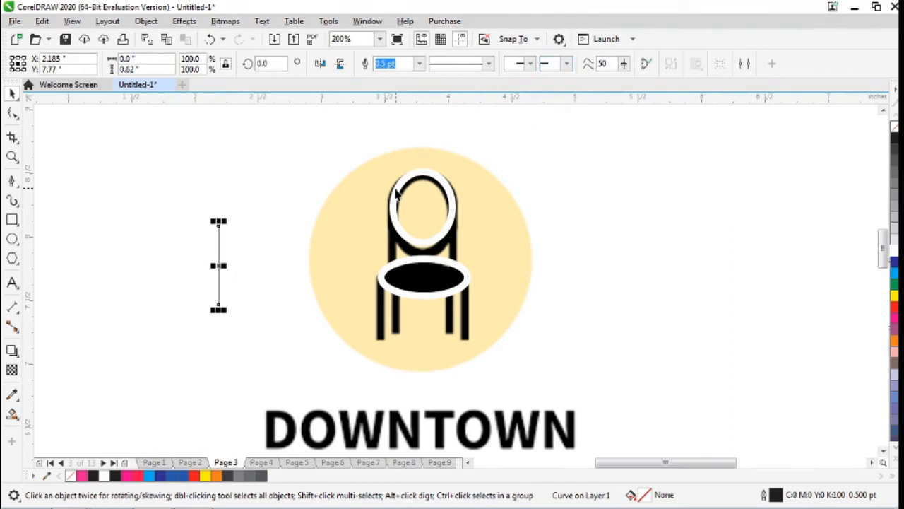
# Step: Give the vertical line beside the chair a 4 pt white outline to match the ellipses
pyautogui.click(391, 216)
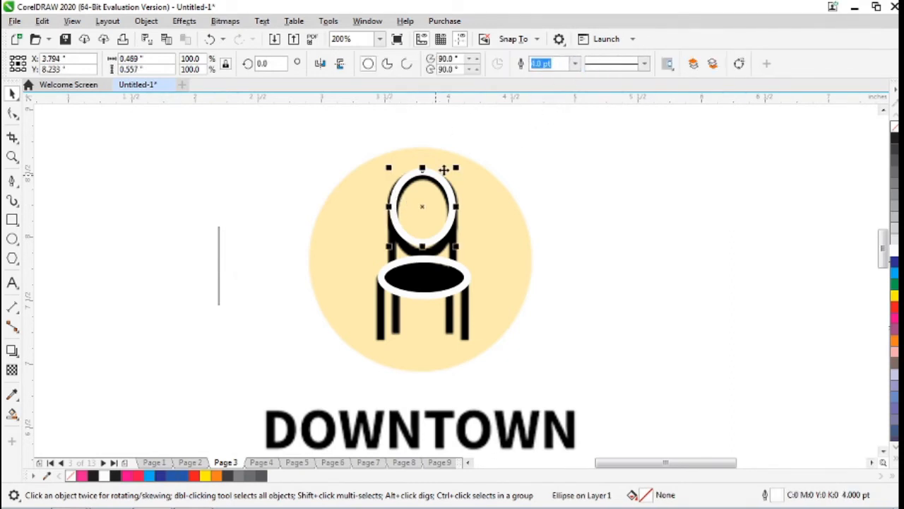
pyautogui.click(218, 260)
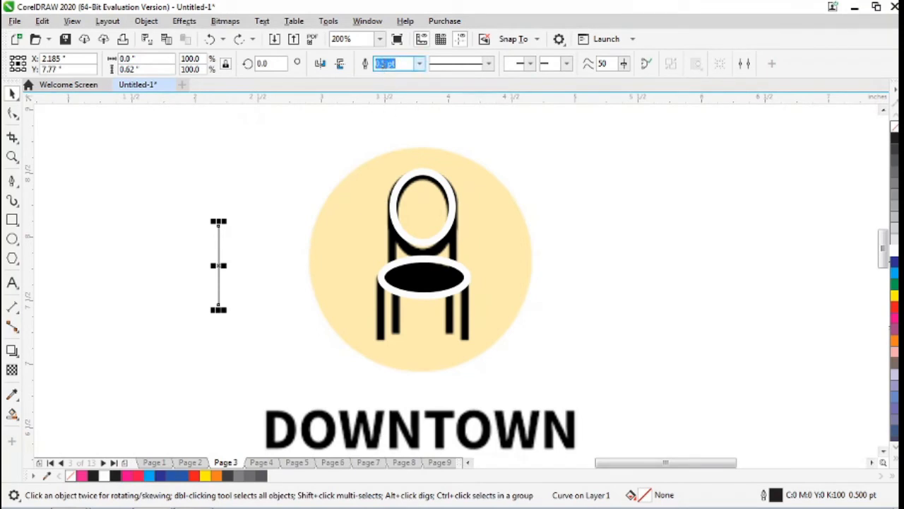
pyautogui.click(384, 63)
pyautogui.write('4')
pyautogui.press('Return')
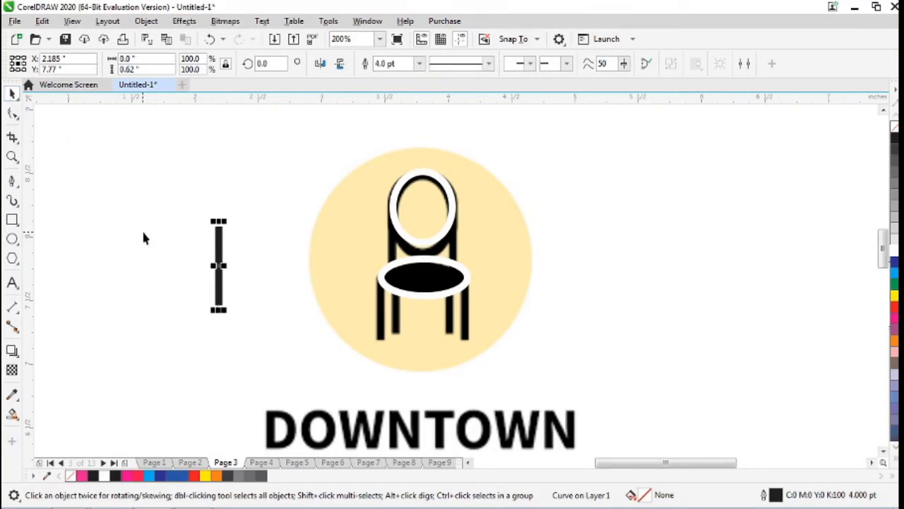
pyautogui.rightClick(895, 251)
# Step: Fit the white line over the chair's front left leg, and place resized copies over the remaining legs and back posts
pyautogui.moveTo(219, 260); pyautogui.dragTo(381, 317)
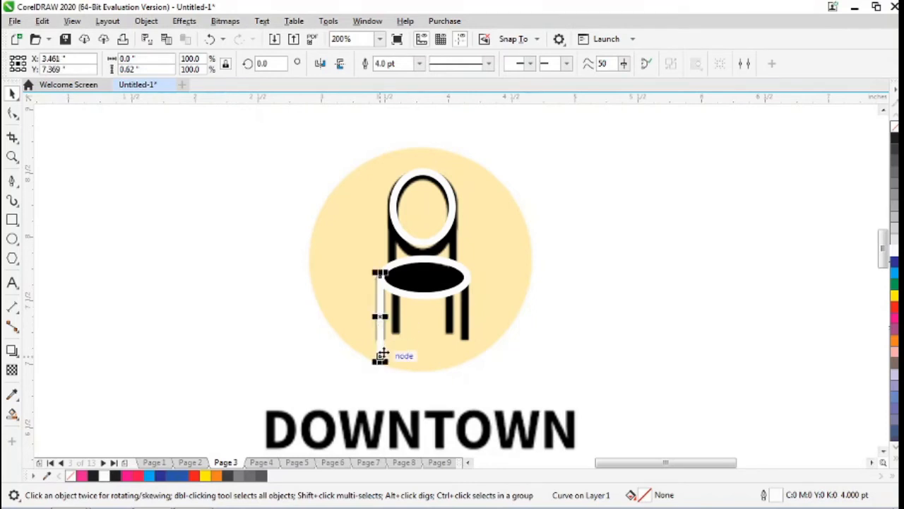
pyautogui.moveTo(379, 360); pyautogui.dragTo(379, 342)
pyautogui.moveTo(380, 291); pyautogui.dragTo(450, 320)
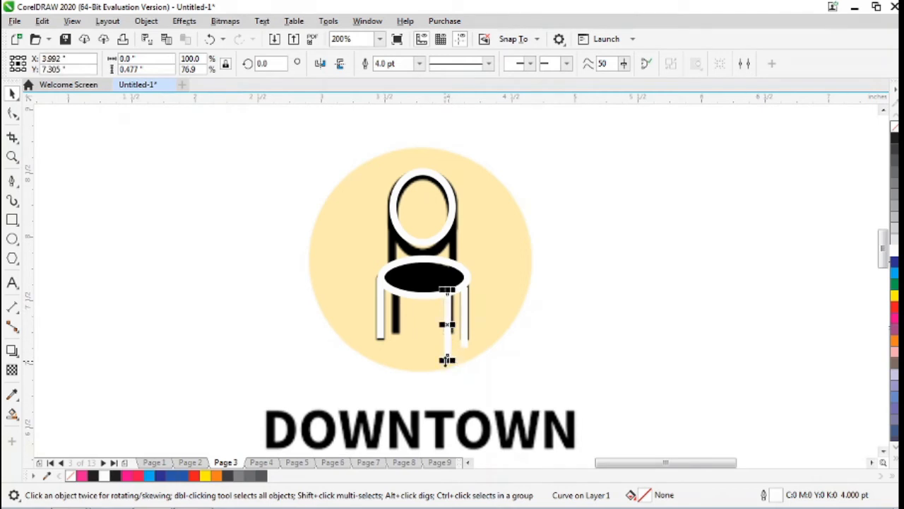
pyautogui.moveTo(447, 360); pyautogui.dragTo(410, 340)
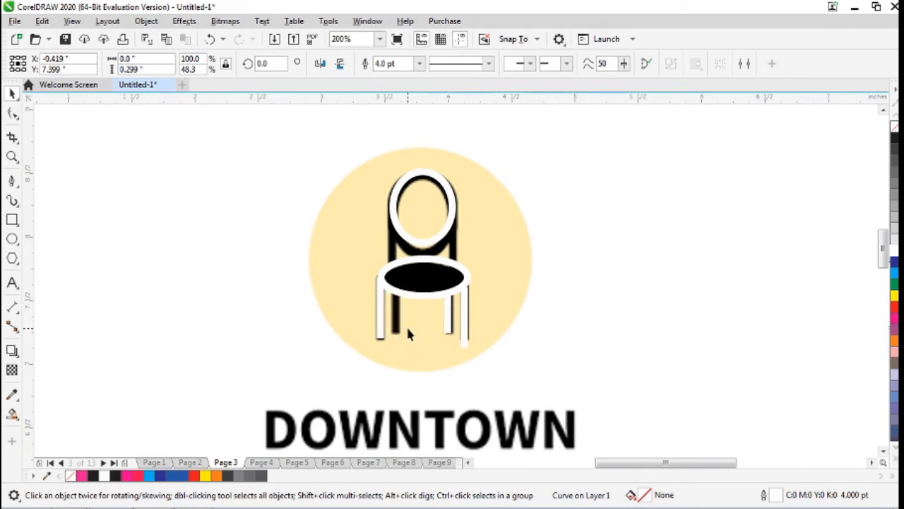
pyautogui.hotkey('ctrl', 'z')
pyautogui.moveTo(396, 307); pyautogui.dragTo(421, 252)
# Step: Reposition the backrest ellipse at the chair's top and stretch it to about 0.69 inches tall so it meets the seat
pyautogui.click(420, 245)
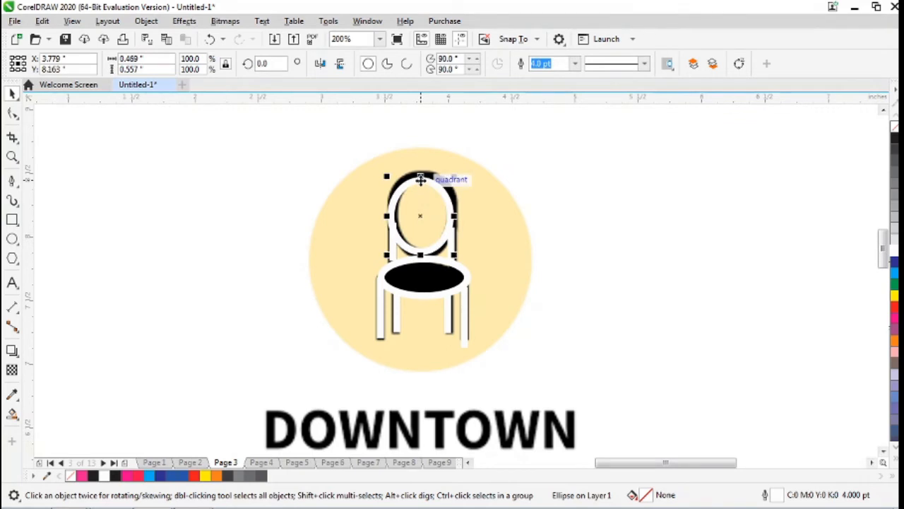
pyautogui.moveTo(420, 179); pyautogui.dragTo(420, 170)
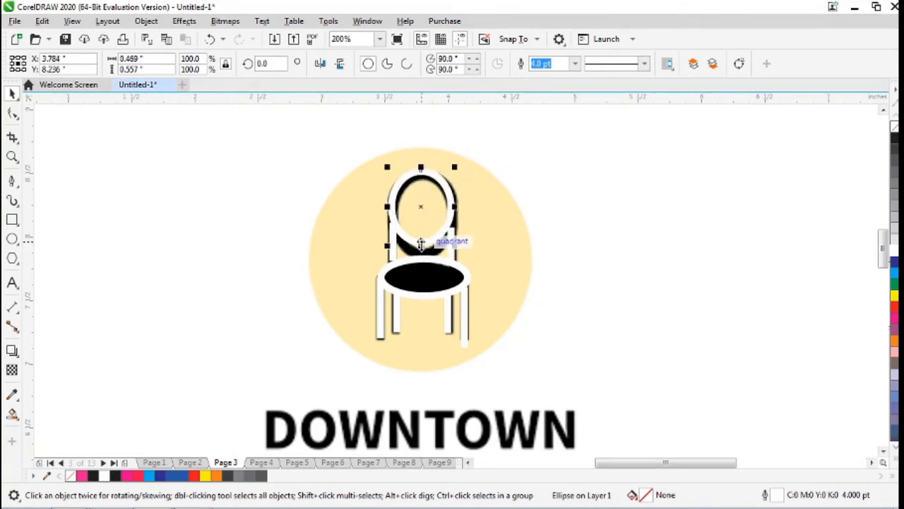
pyautogui.moveTo(420, 244); pyautogui.dragTo(422, 262)
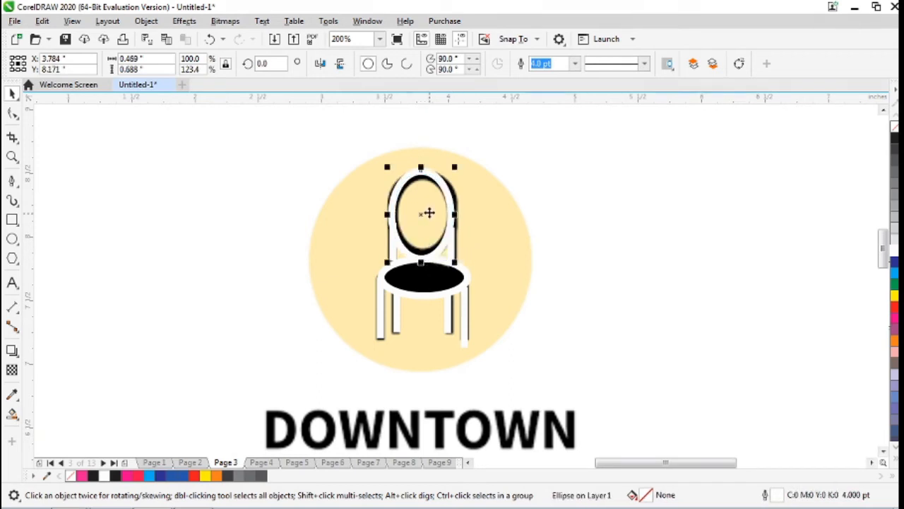
# Step: Weld all the chair's ellipses and lines into a single shape
pyautogui.click(724, 279)
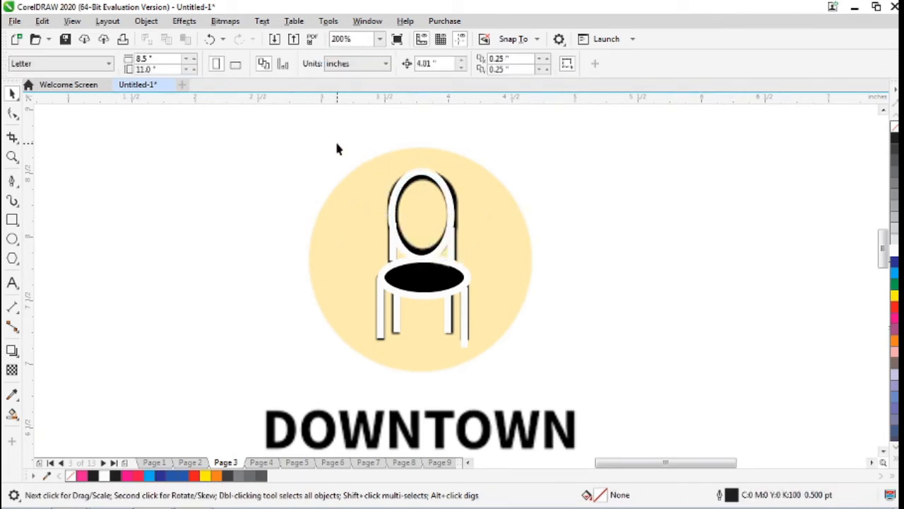
pyautogui.moveTo(683, 134); pyautogui.dragTo(333, 360)
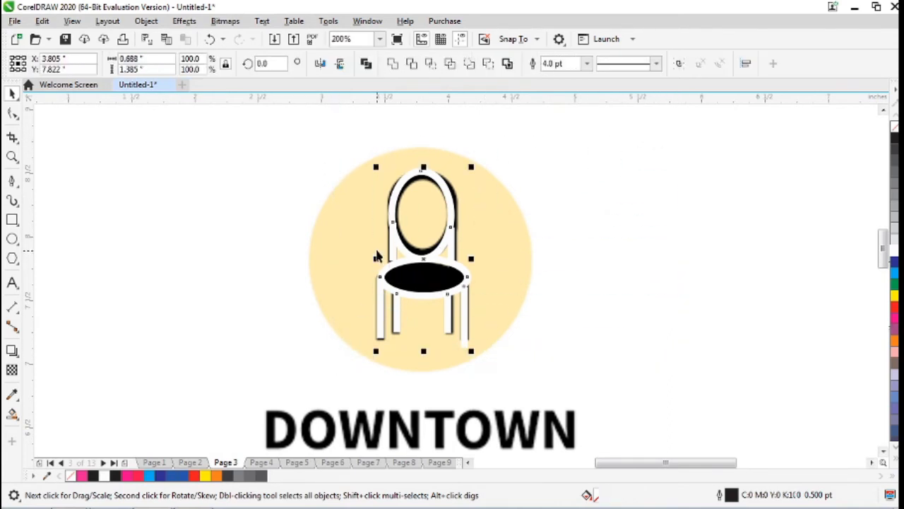
pyautogui.click(393, 63)
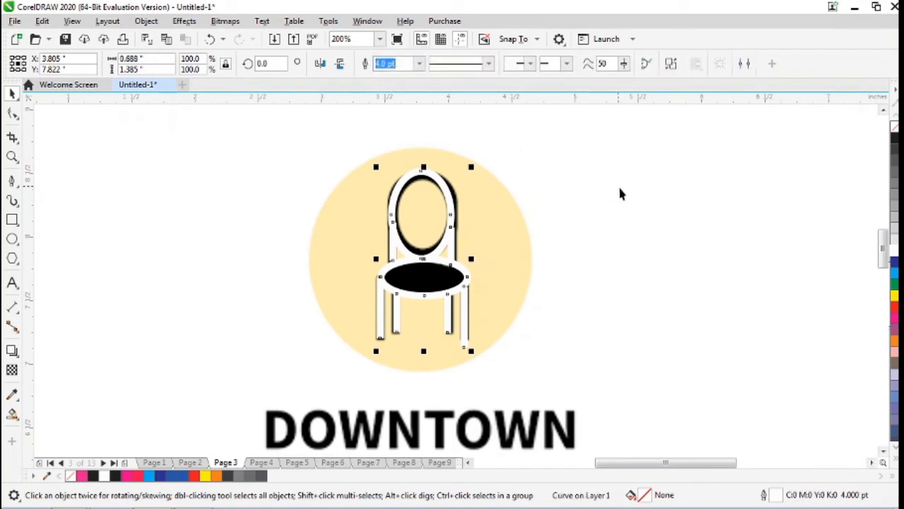
pyautogui.click(670, 183)
pyautogui.moveTo(449, 215); pyautogui.dragTo(591, 211)
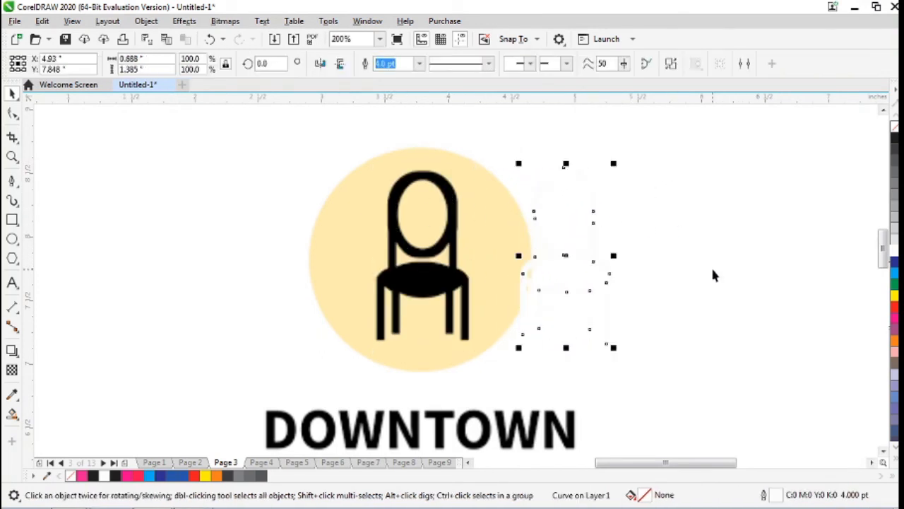
pyautogui.hotkey('ctrl', 'z')
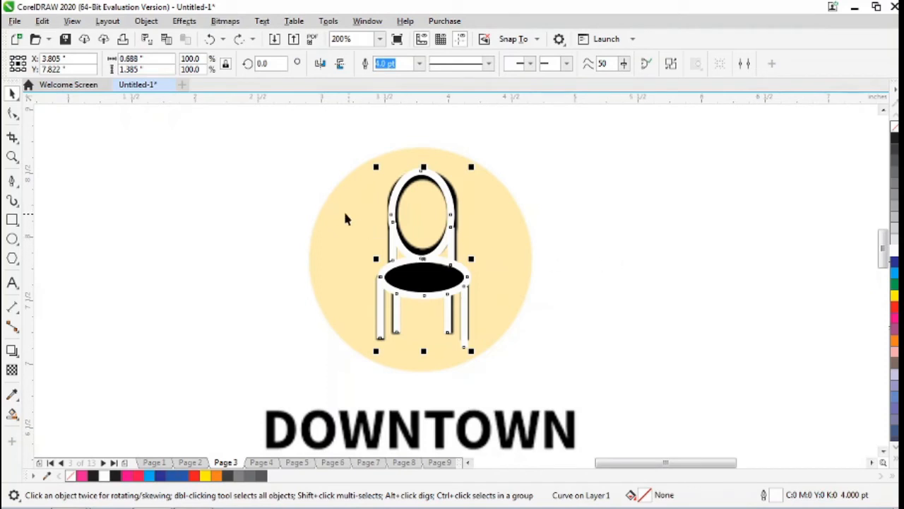
# Step: Draw a circle about 1.76 inches in diameter and align it over the emblem's yellow disc
pyautogui.click(12, 238)
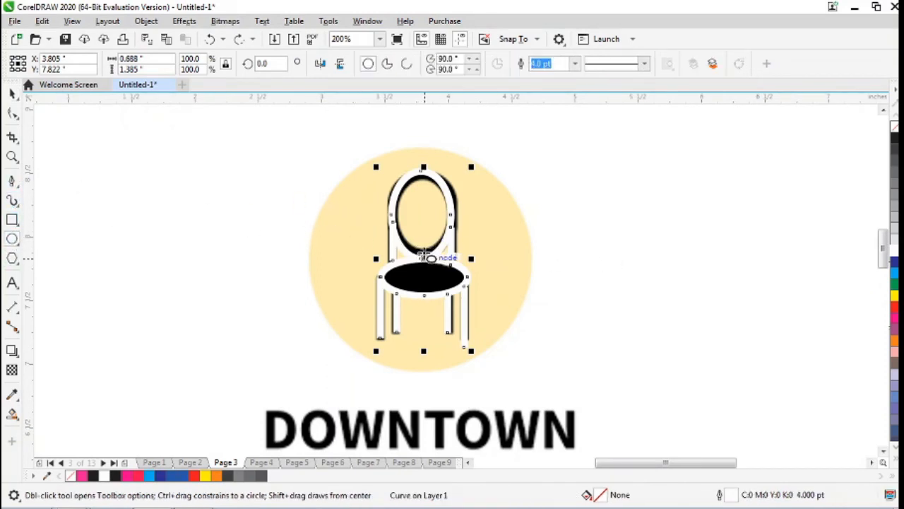
pyautogui.moveTo(335, 176); pyautogui.dragTo(448, 286)
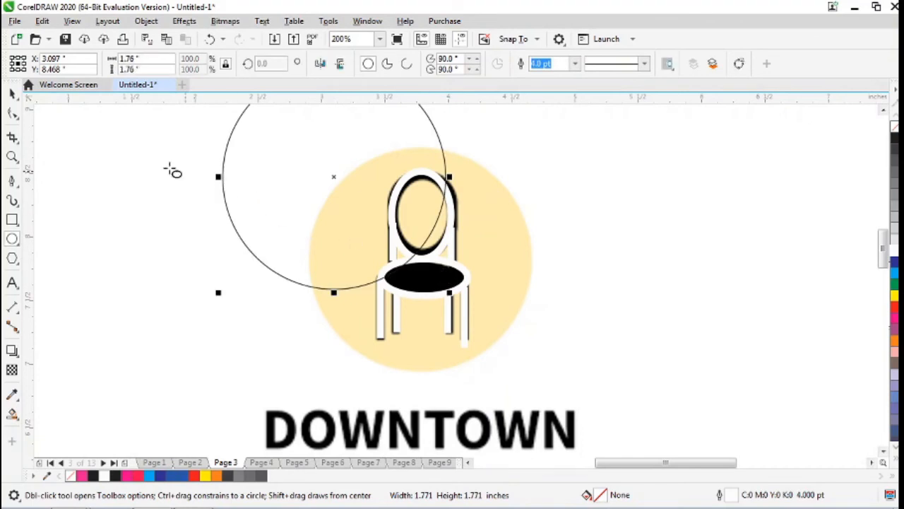
pyautogui.moveTo(335, 176); pyautogui.dragTo(421, 260)
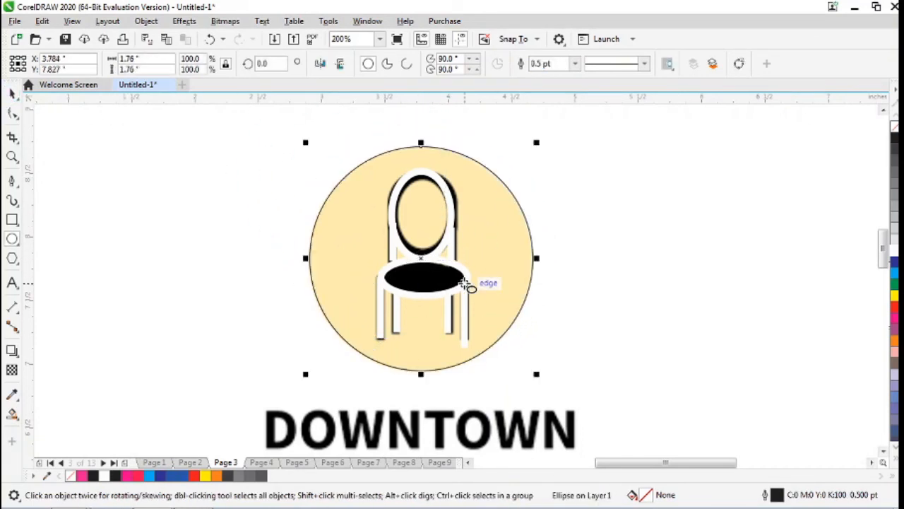
pyautogui.click(13, 95)
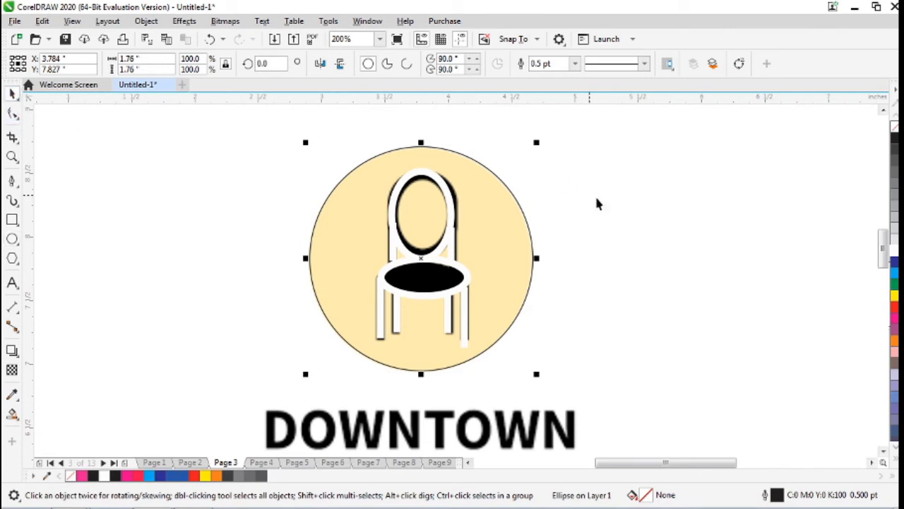
# Step: Change the outline colour of the welded chair to black
pyautogui.click(444, 247)
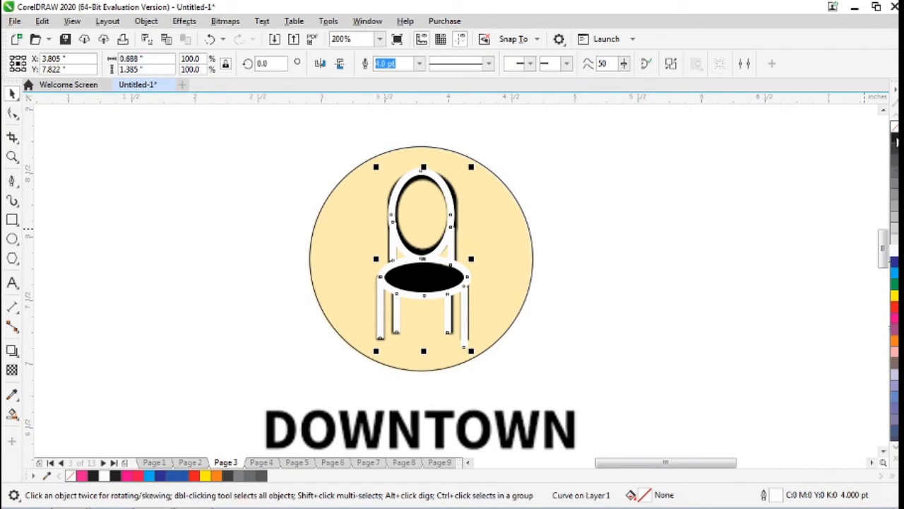
pyautogui.rightClick(895, 143)
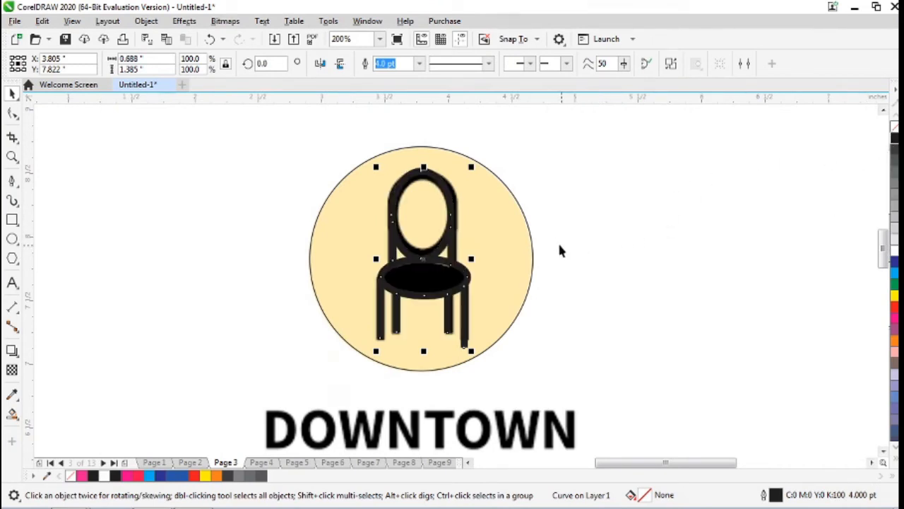
pyautogui.click(520, 226)
pyautogui.click(597, 222)
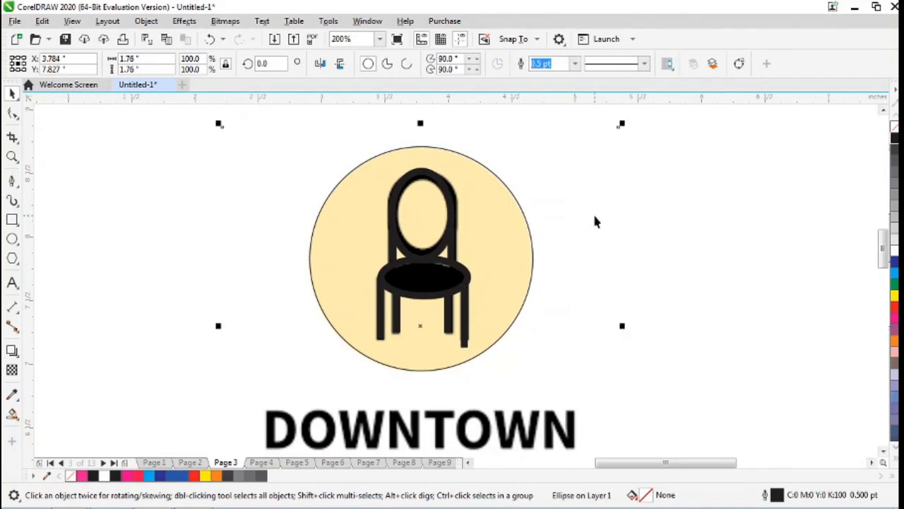
pyautogui.click(551, 209)
# Step: Fill the circle with pink (C0 M40 Y20 K0), remove its outline and send it to the back
pyautogui.click(516, 226)
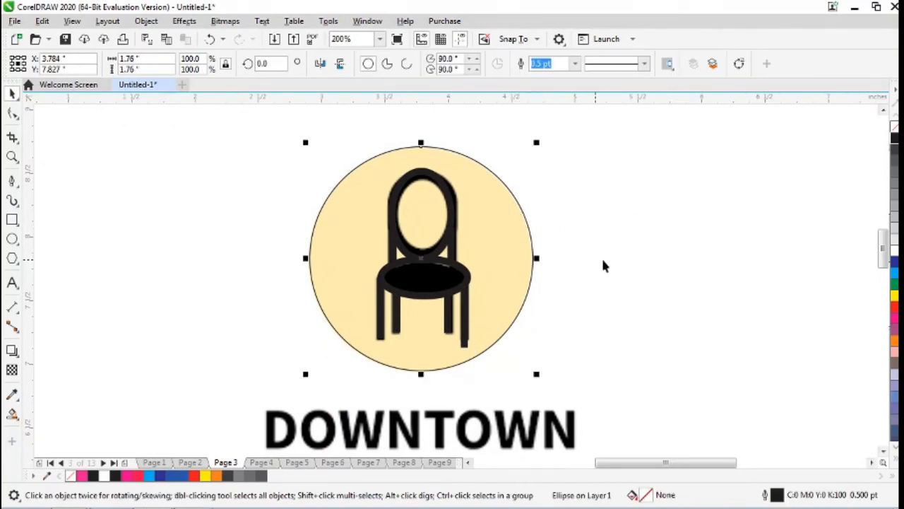
pyautogui.click(895, 357)
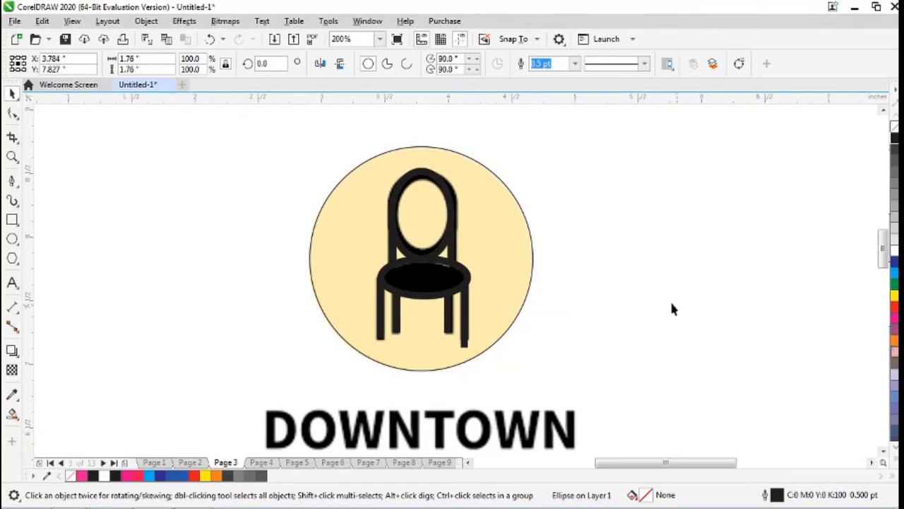
pyautogui.click(520, 230)
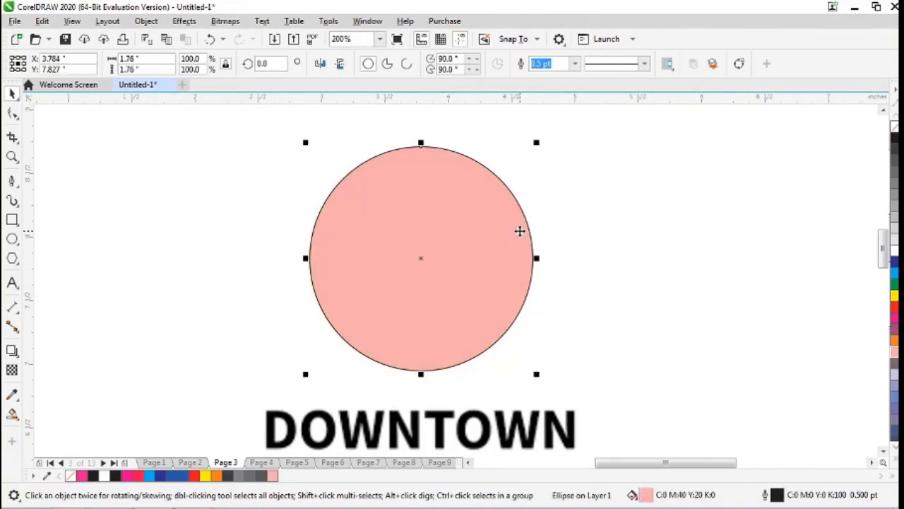
pyautogui.rightClick(895, 129)
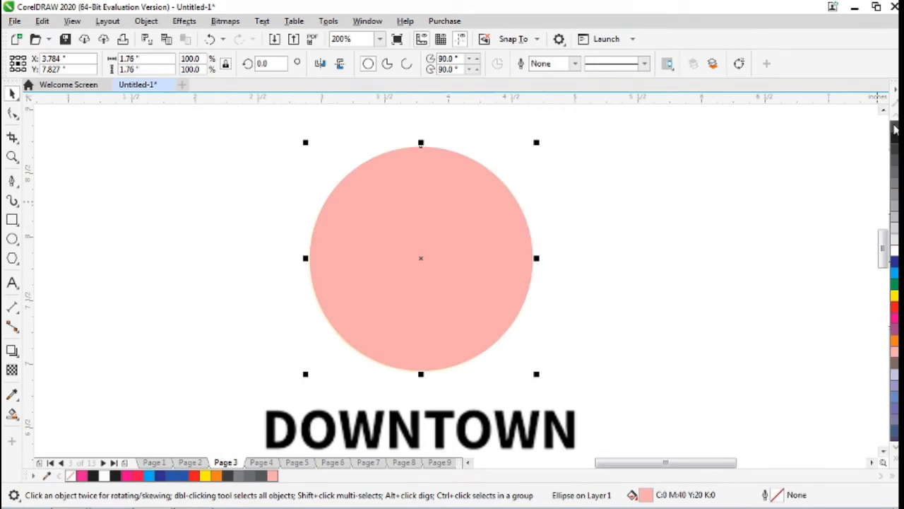
pyautogui.hotkey('shift', 'pagedown')
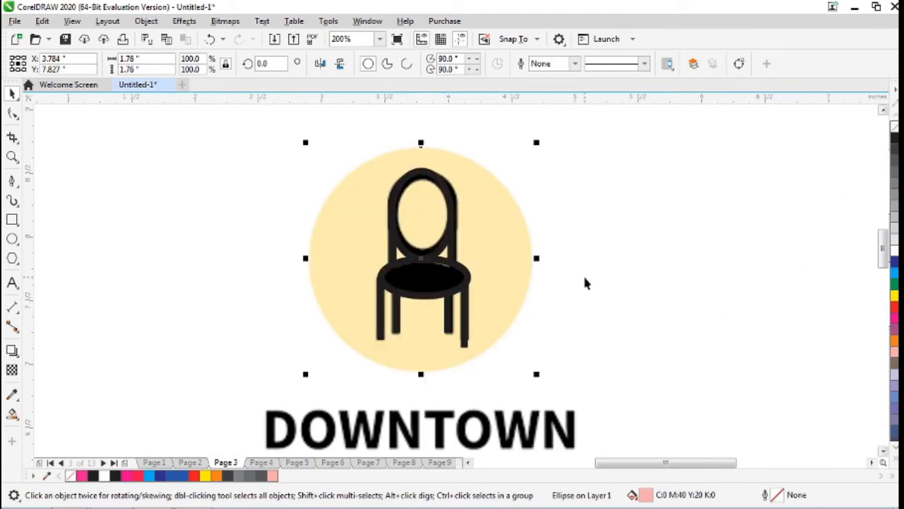
# Step: Move the Downtown Theater reference bitmap off the tracing and place it alongside the pink emblem for comparison
pyautogui.moveTo(603, 282); pyautogui.dragTo(895, 267)
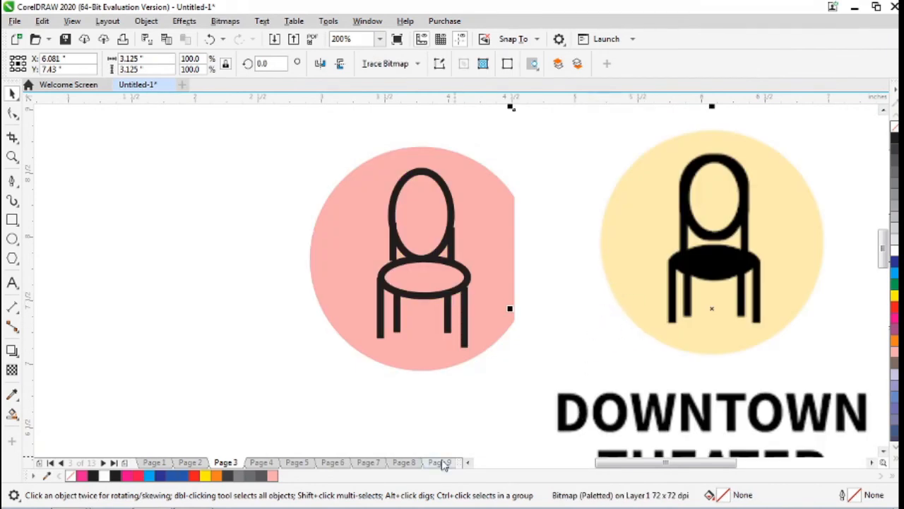
pyautogui.moveTo(619, 462); pyautogui.dragTo(634, 464)
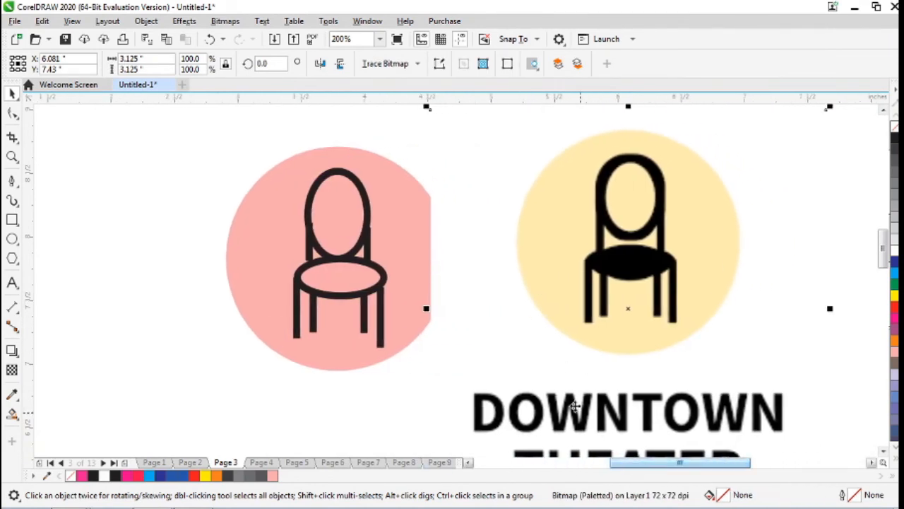
pyautogui.moveTo(542, 346); pyautogui.dragTo(603, 343)
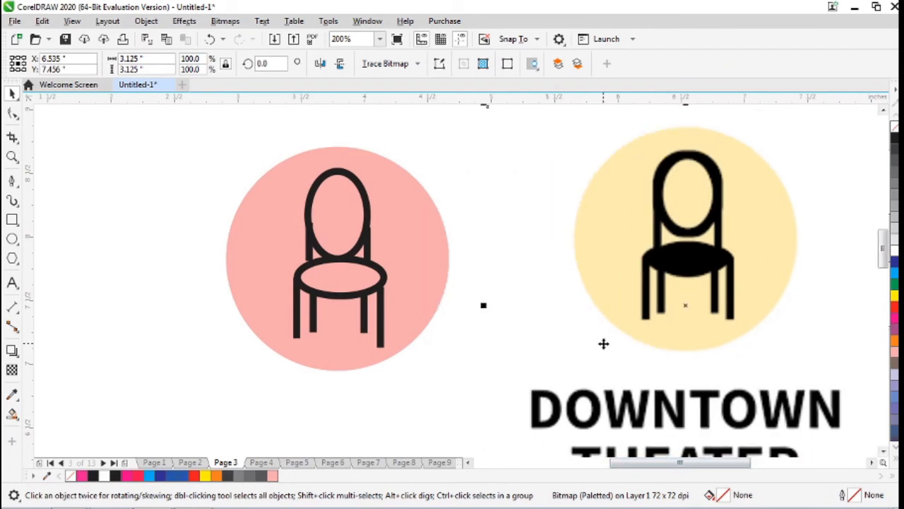
pyautogui.scroll(-1, 604, 344)
pyautogui.moveTo(672, 353); pyautogui.dragTo(669, 341)
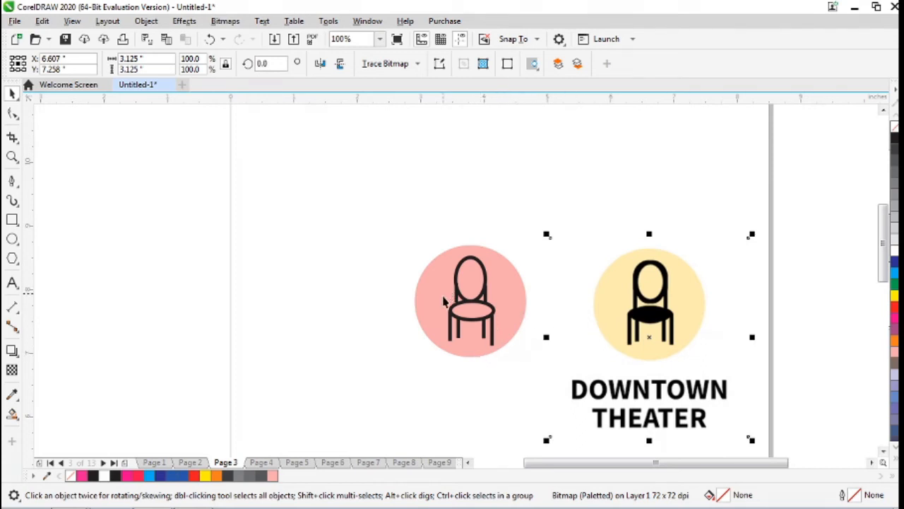
# Step: Examine up close how the traced chair's backrest, back posts and seat join
pyautogui.press('z')
pyautogui.click(465, 300)
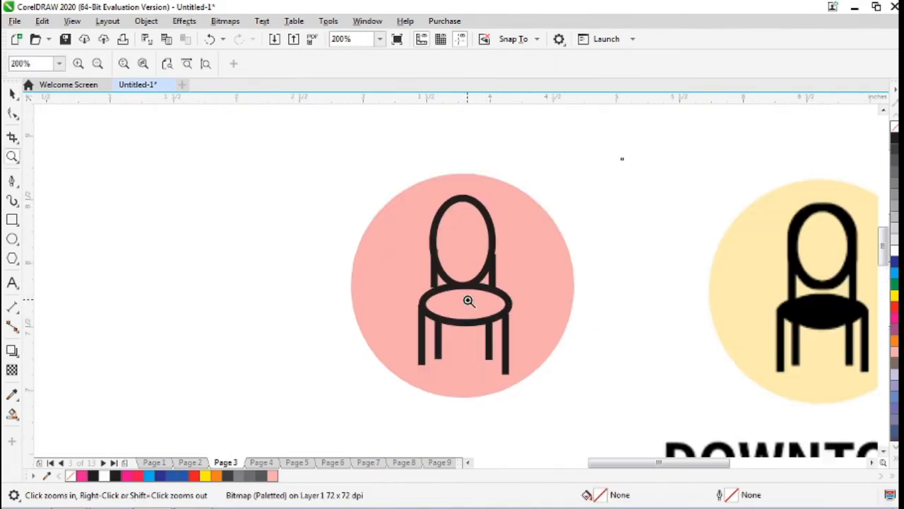
pyautogui.click(469, 305)
pyautogui.click(434, 255)
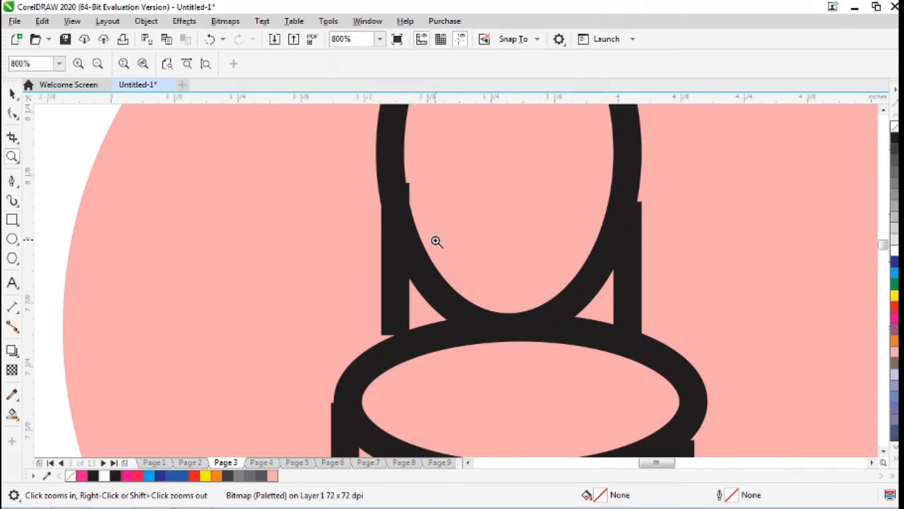
pyautogui.rightClick(435, 242)
pyautogui.rightClick(433, 241)
pyautogui.rightClick(432, 248)
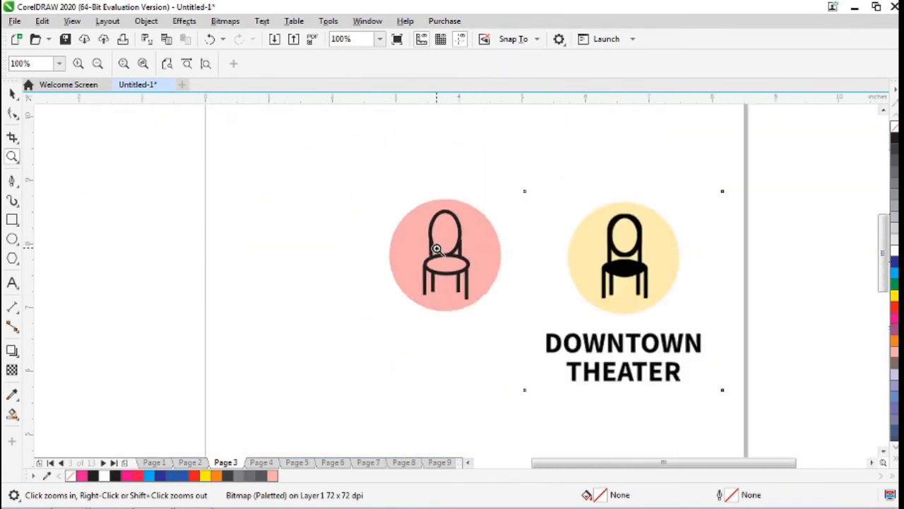
# Step: Go to Page 4 with the Metrix Technologies logo
pyautogui.rightClick(421, 259)
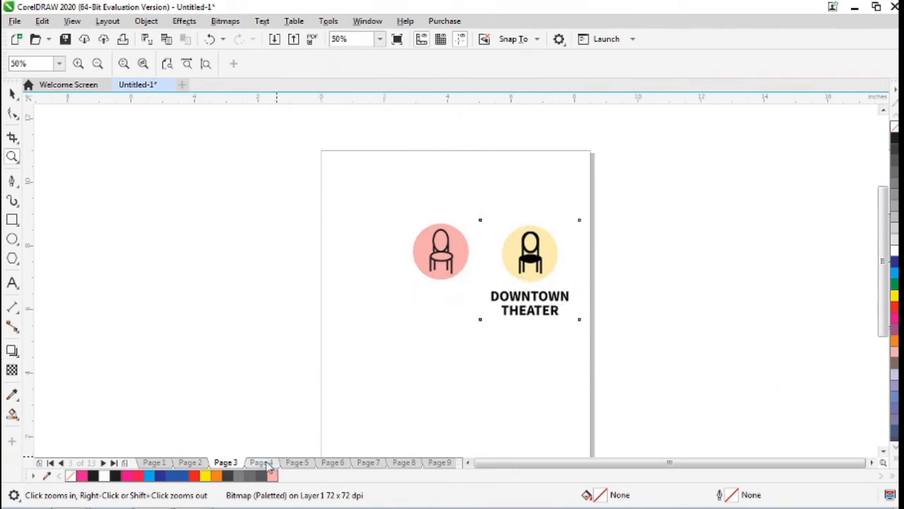
pyautogui.click(262, 463)
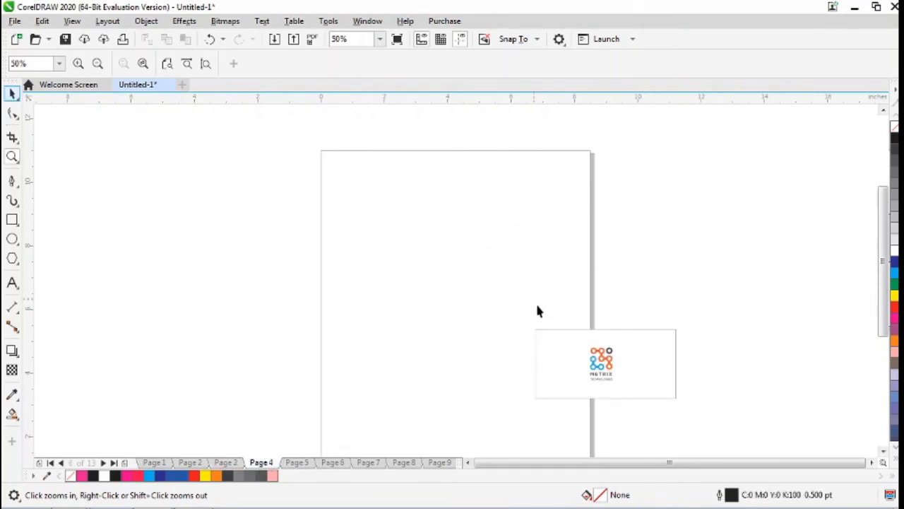
# Step: Move the Metrix Technologies reference bitmap onto the upper part of the page
pyautogui.moveTo(595, 359); pyautogui.dragTo(412, 260)
pyautogui.hotkey('shift', 'F2')
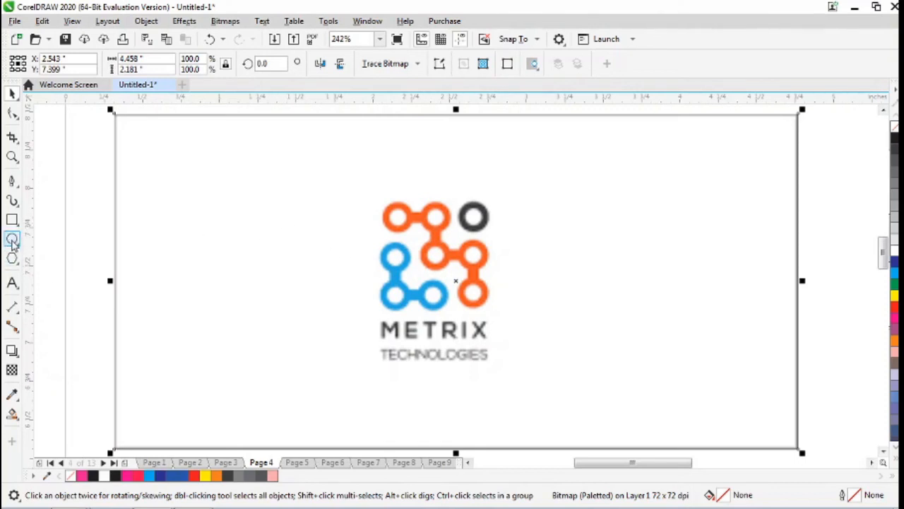
# Step: Trace the first orange node of the logo's top row with two concentric circles, about 0.11 and 0.2 inches across
pyautogui.click(12, 241)
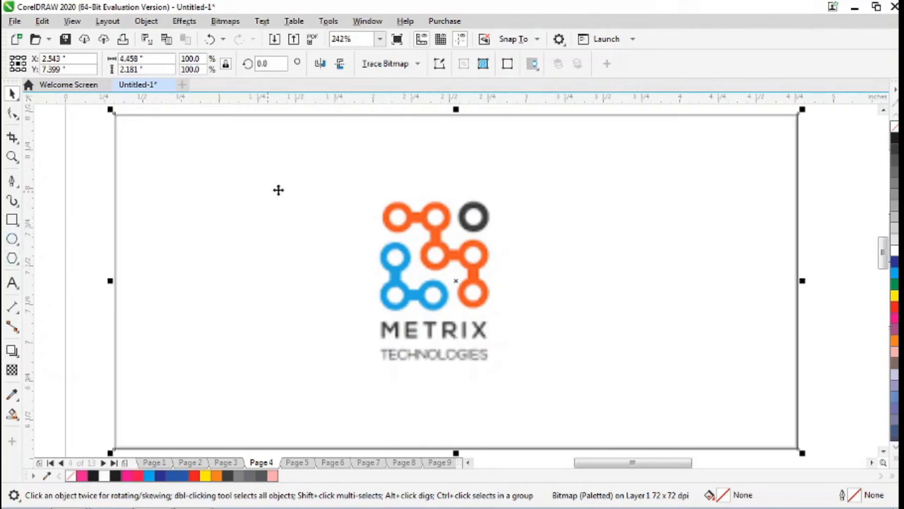
pyautogui.press('z')
pyautogui.click(397, 217)
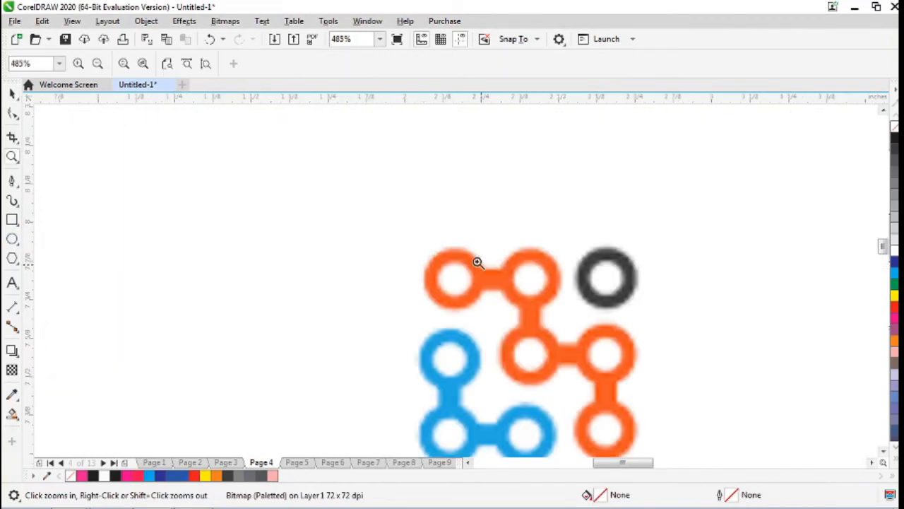
pyautogui.click(12, 239)
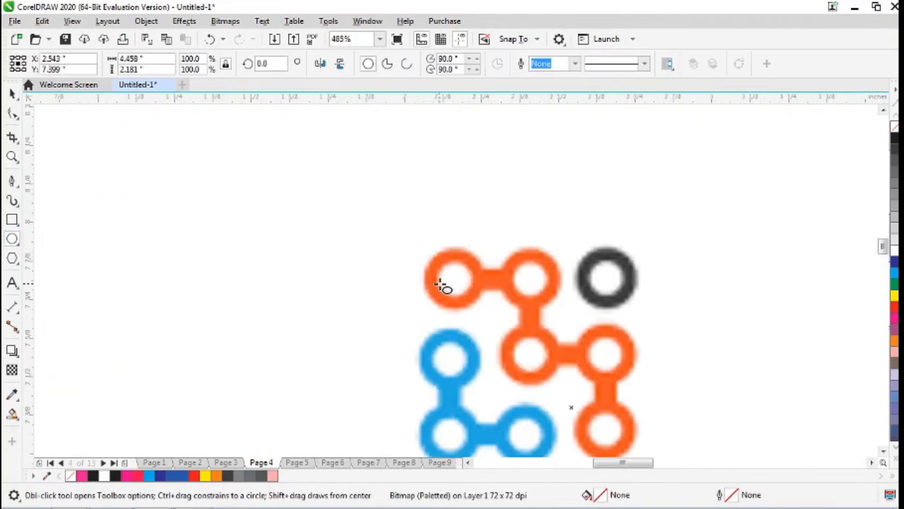
pyautogui.moveTo(442, 267); pyautogui.dragTo(459, 281)
pyautogui.press('Down')
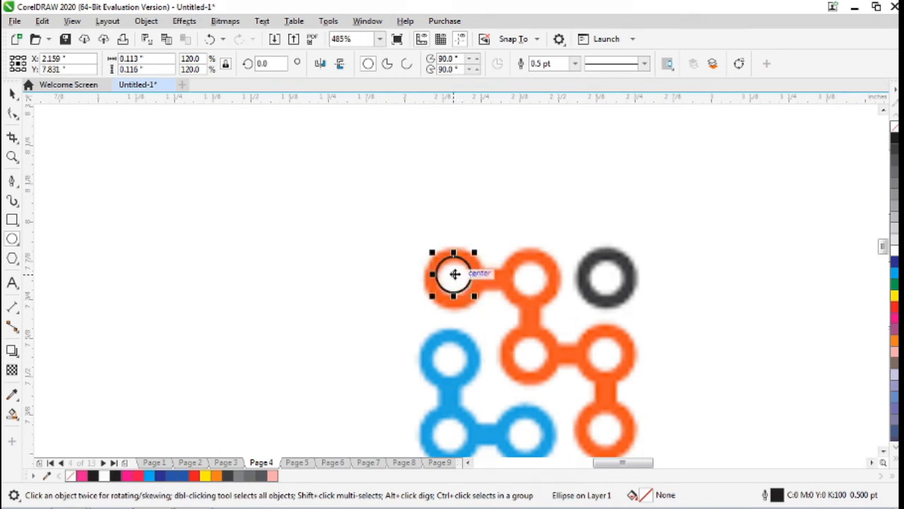
pyautogui.moveTo(454, 274); pyautogui.dragTo(381, 277)
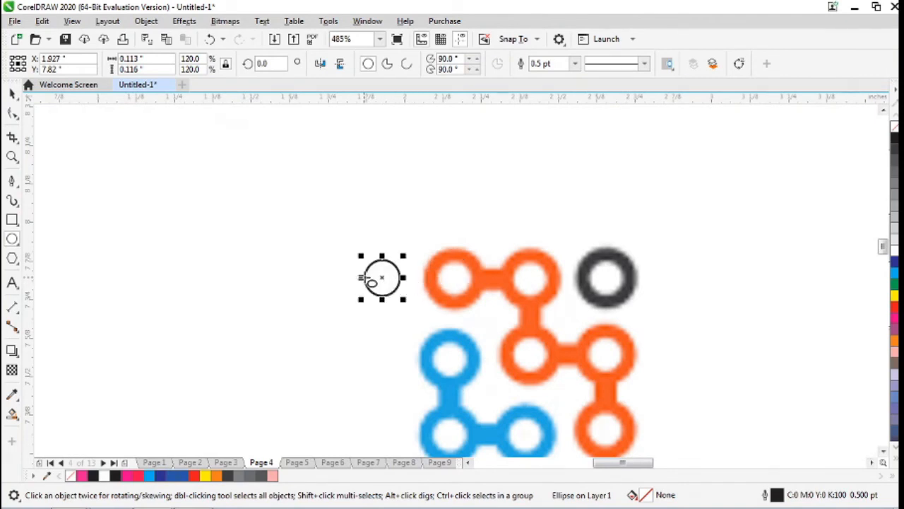
pyautogui.moveTo(382, 277); pyautogui.dragTo(420, 313)
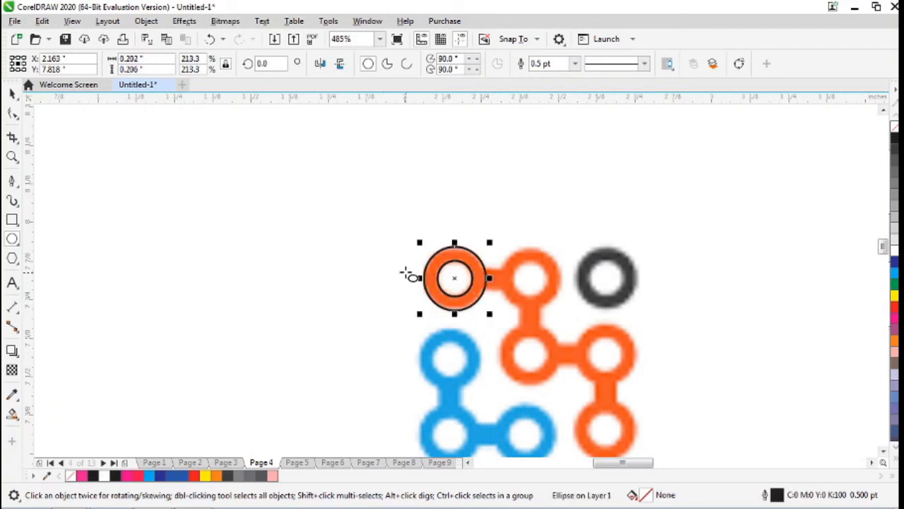
# Step: Combine the two concentric circles into a single ring and place a copy over the adjacent orange node in the top row
pyautogui.click(14, 96)
pyautogui.click(446, 295)
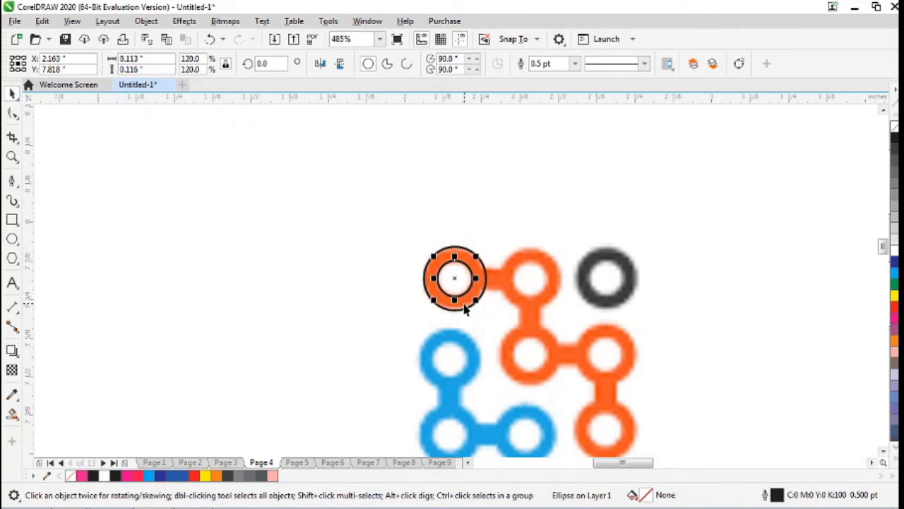
pyautogui.keyDown('shift'); pyautogui.click(466, 248); pyautogui.keyUp('shift')
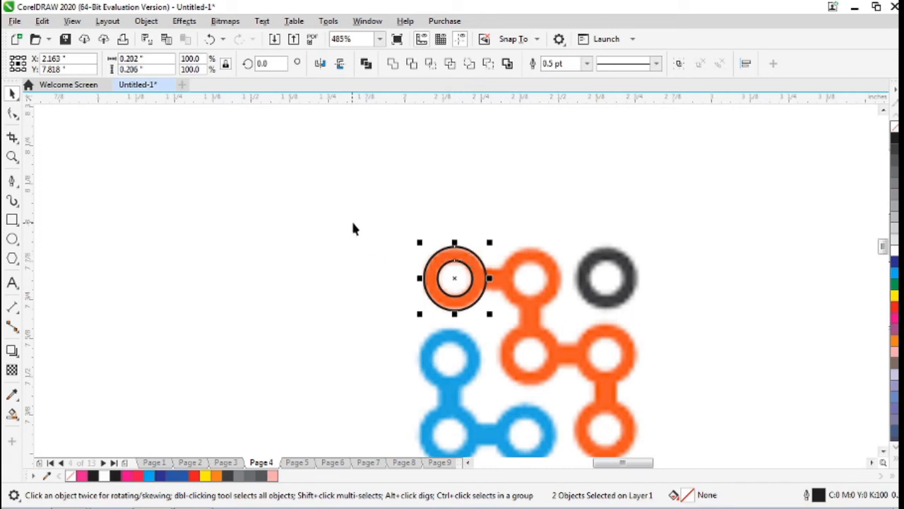
pyautogui.click(418, 246)
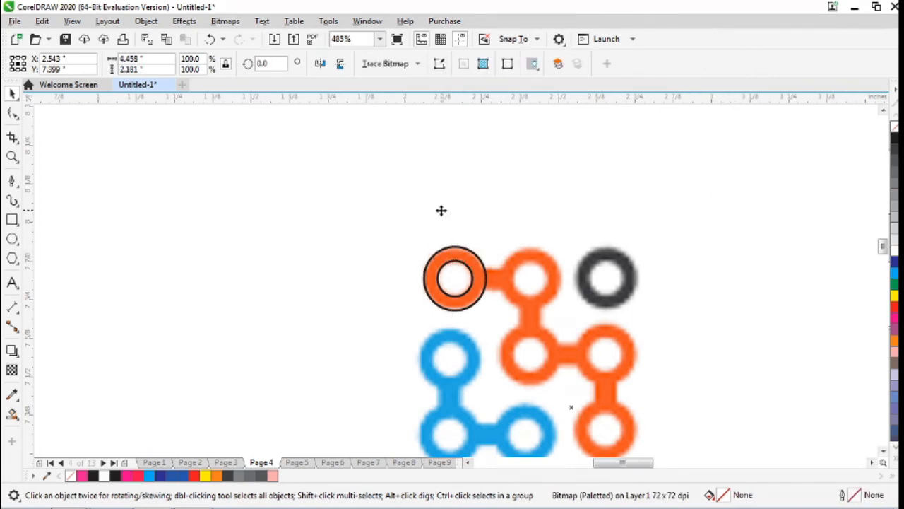
pyautogui.scroll(-2, 441, 210)
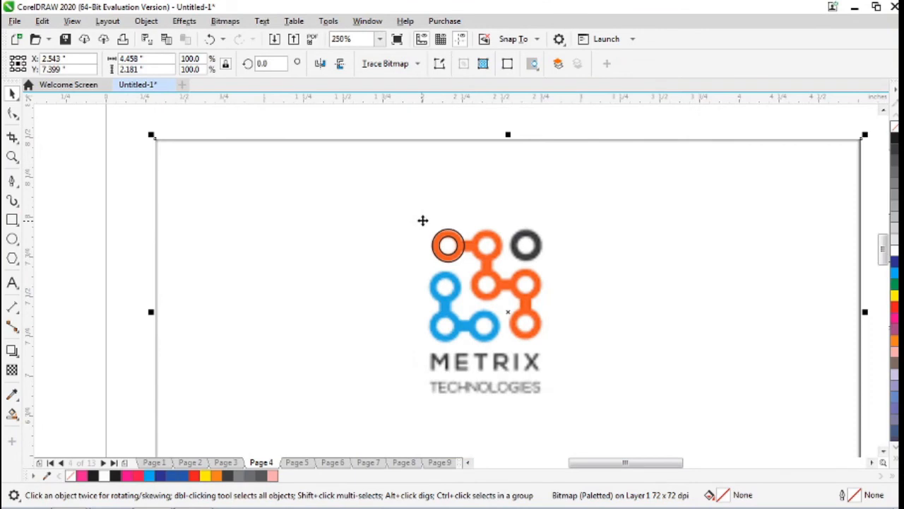
pyautogui.click(440, 126)
pyautogui.moveTo(468, 234); pyautogui.dragTo(469, 263)
pyautogui.moveTo(404, 117); pyautogui.dragTo(469, 280)
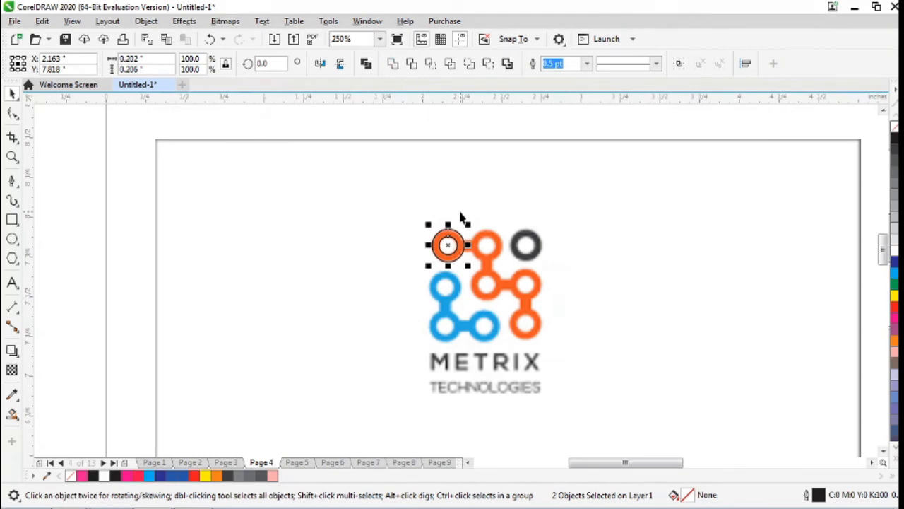
pyautogui.hotkey('ctrl', 'l')
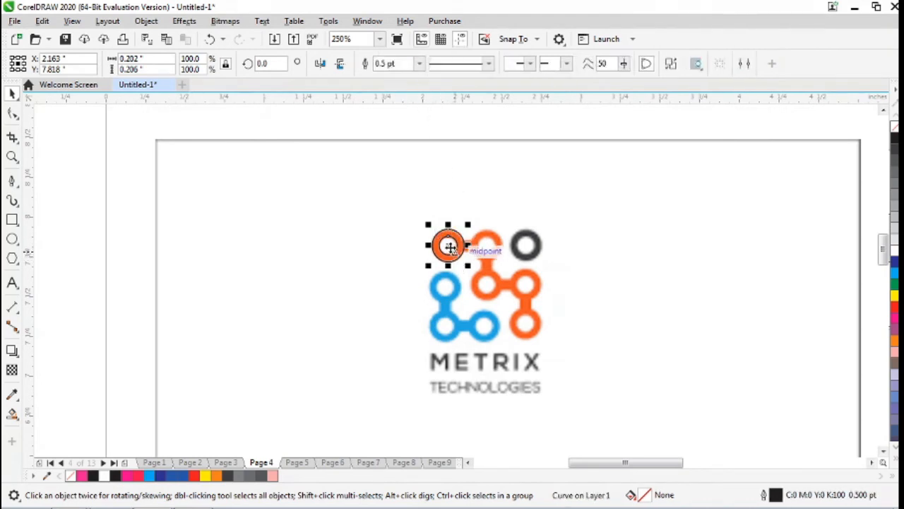
pyautogui.moveTo(449, 247); pyautogui.dragTo(490, 252)
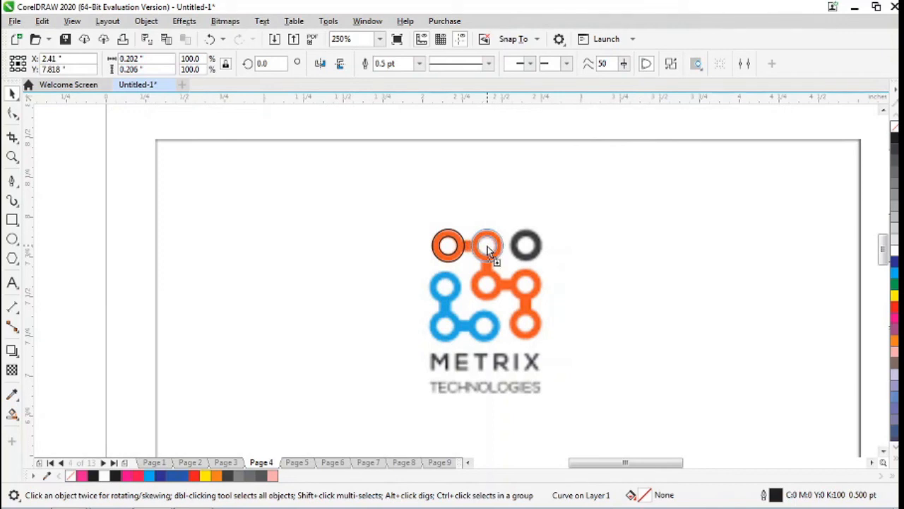
pyautogui.moveTo(487, 251); pyautogui.dragTo(487, 251)
# Step: Draw a closed four-sided Pen shape, about 0.085 by 0.068 inches, over the orange connector so it overlaps both rings
pyautogui.click(11, 182)
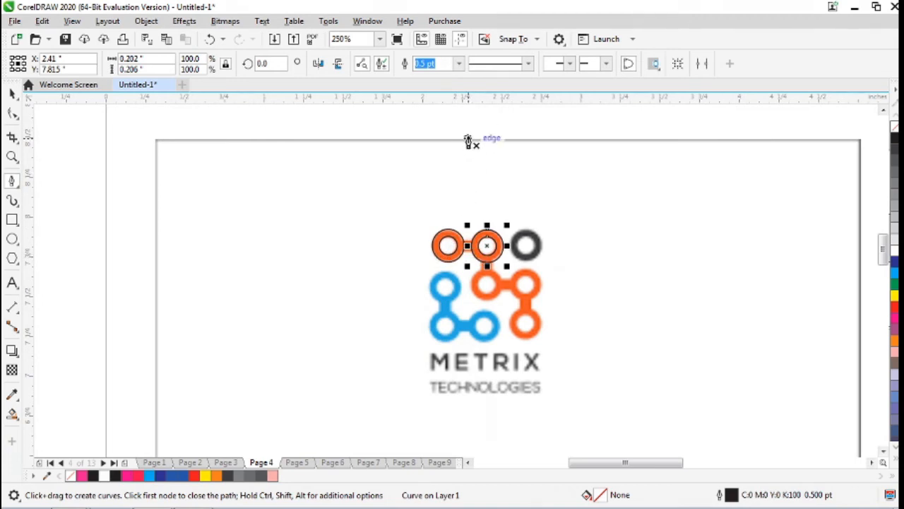
pyautogui.press('z')
pyautogui.click(460, 246)
pyautogui.click(468, 263)
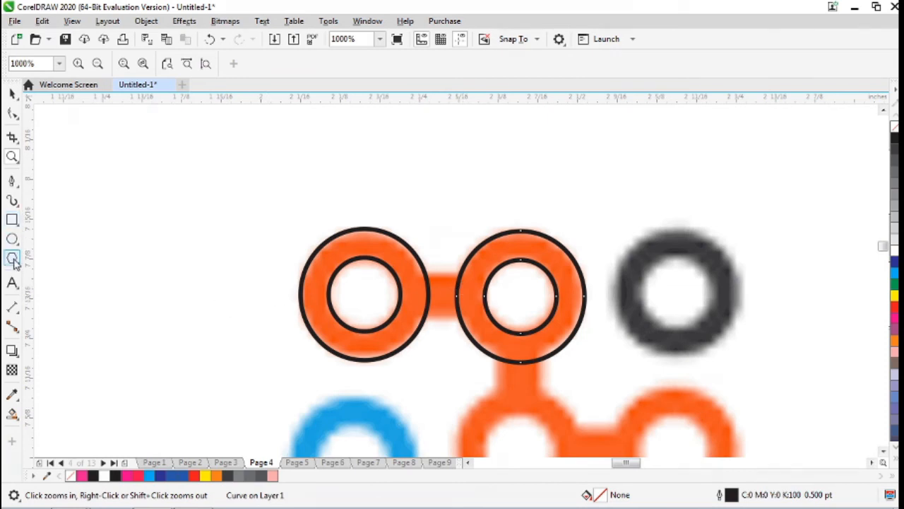
pyautogui.click(12, 181)
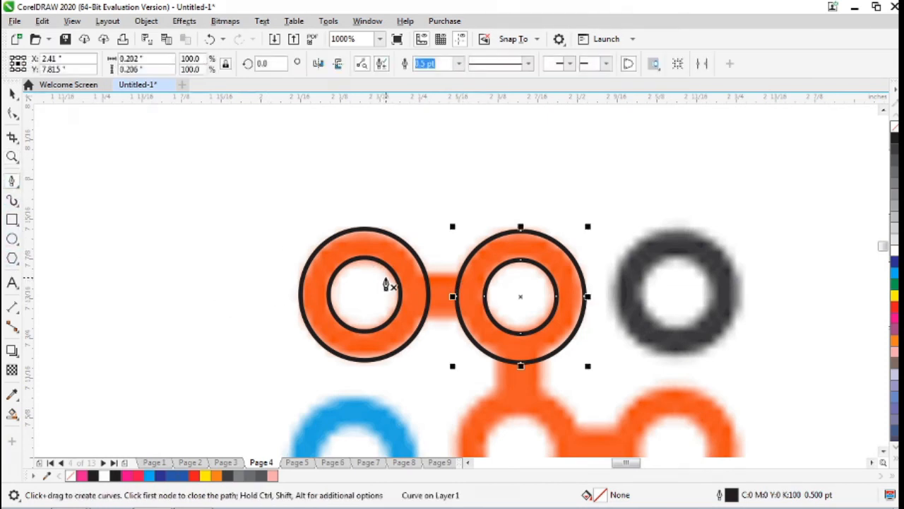
pyautogui.click(413, 274)
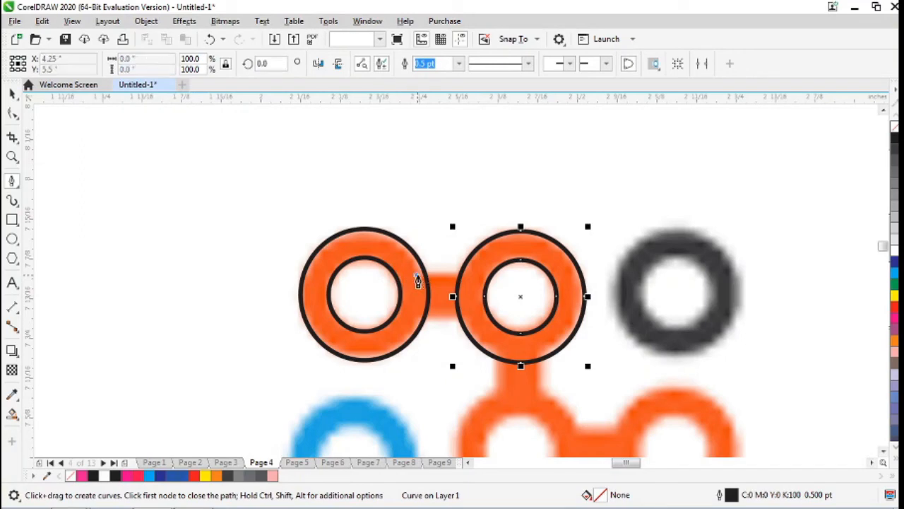
pyautogui.click(472, 275)
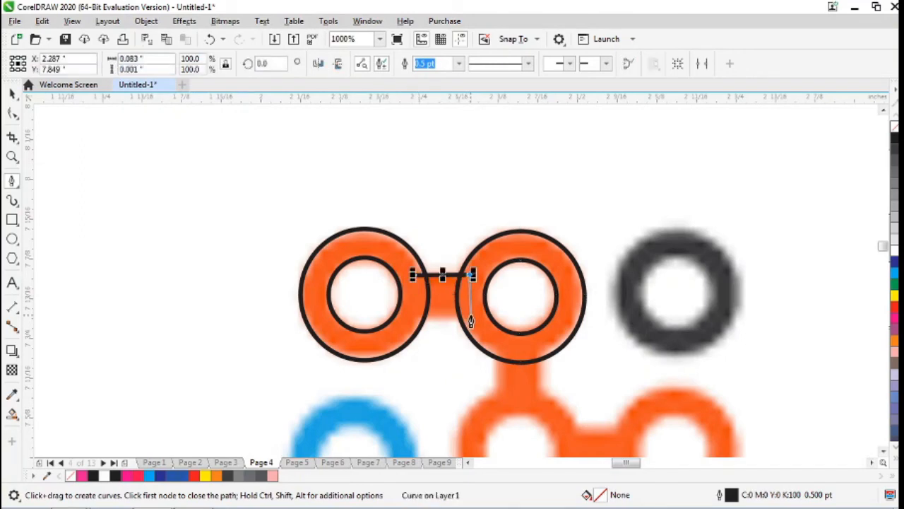
pyautogui.click(472, 318)
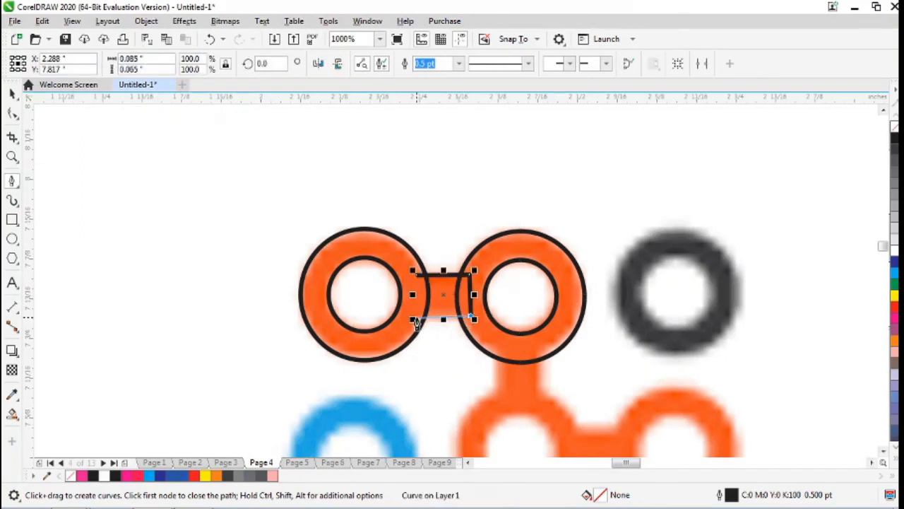
pyautogui.click(414, 319)
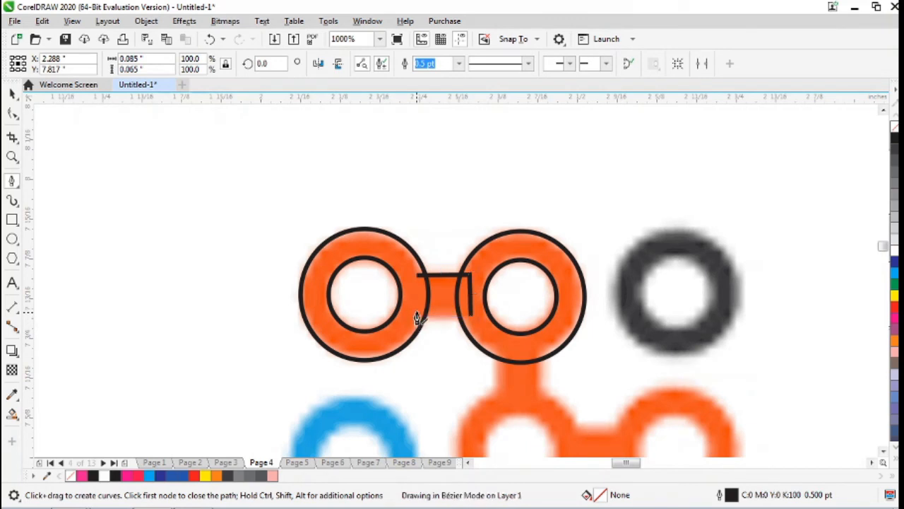
pyautogui.click(414, 276)
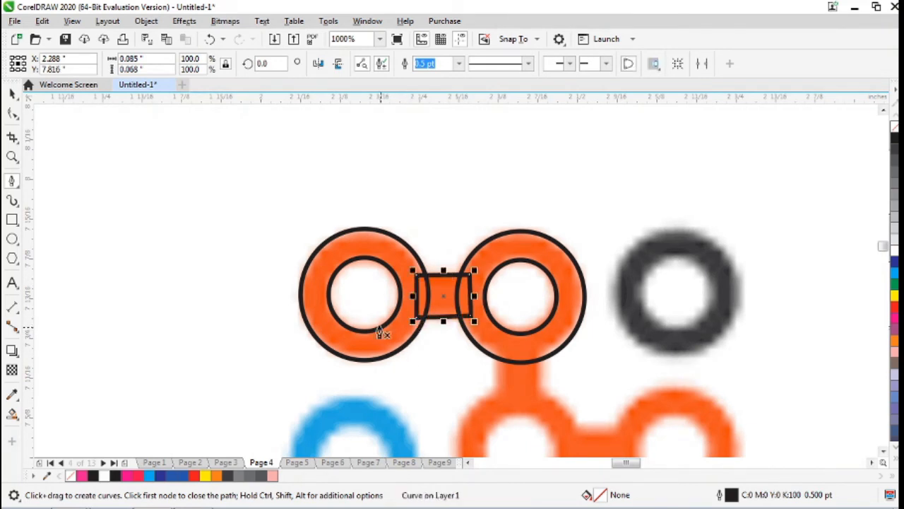
# Step: Weld the connector shape and the two rings into one linked outline
pyautogui.click(12, 96)
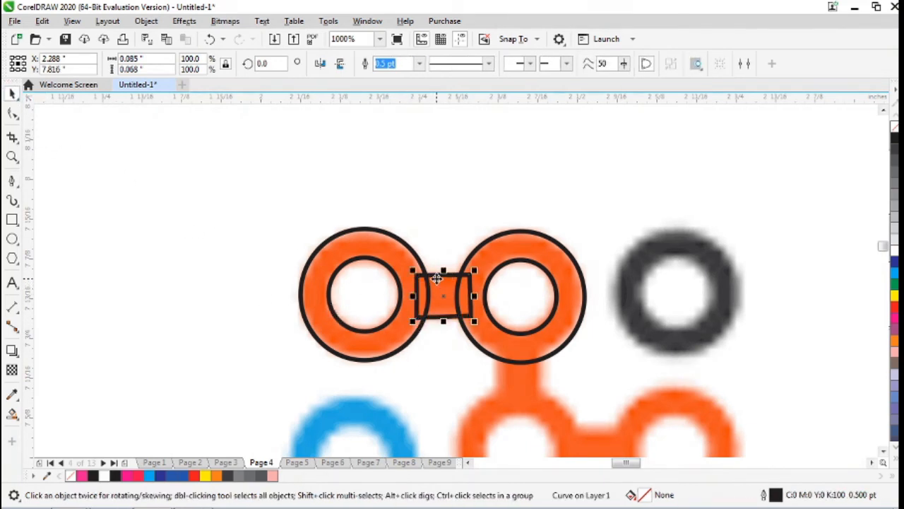
pyautogui.keyDown('shift'); pyautogui.click(371, 242); pyautogui.keyUp('shift')
pyautogui.keyDown('shift'); pyautogui.click(534, 246); pyautogui.keyUp('shift')
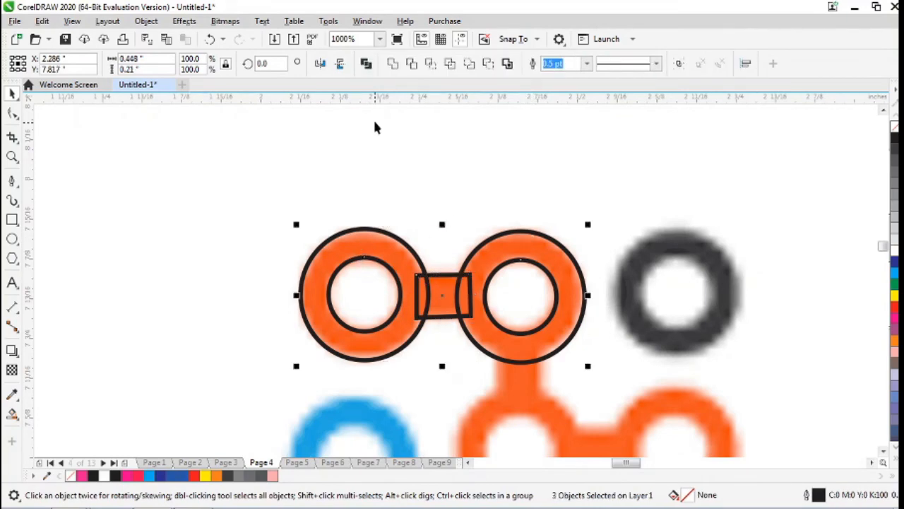
pyautogui.click(393, 64)
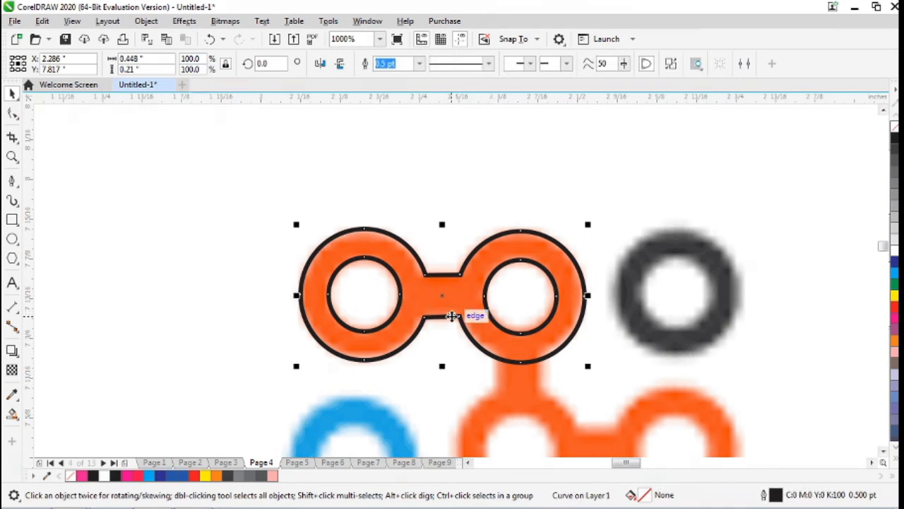
# Step: Place copies of the welded ring pair over the horizontal orange pair in the middle row and the horizontal blue pair
pyautogui.scroll(-1, 452, 316)
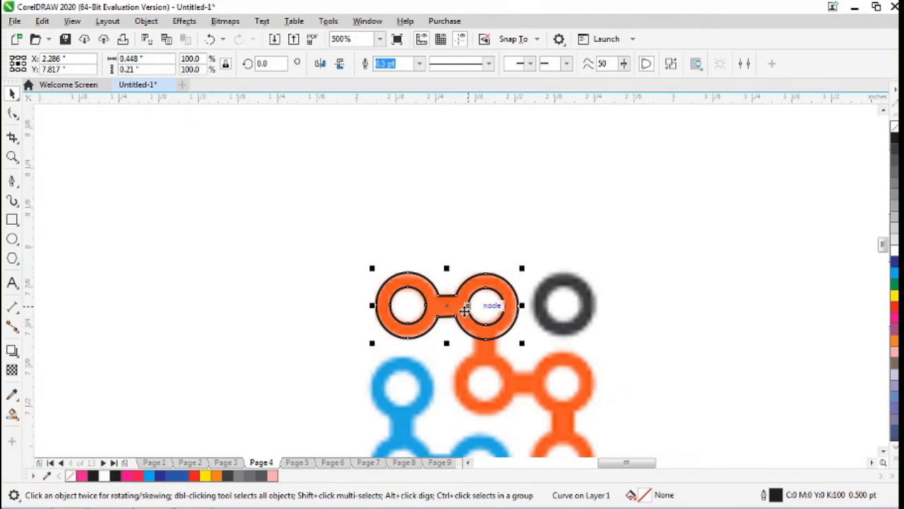
pyautogui.scroll(-1, 467, 310)
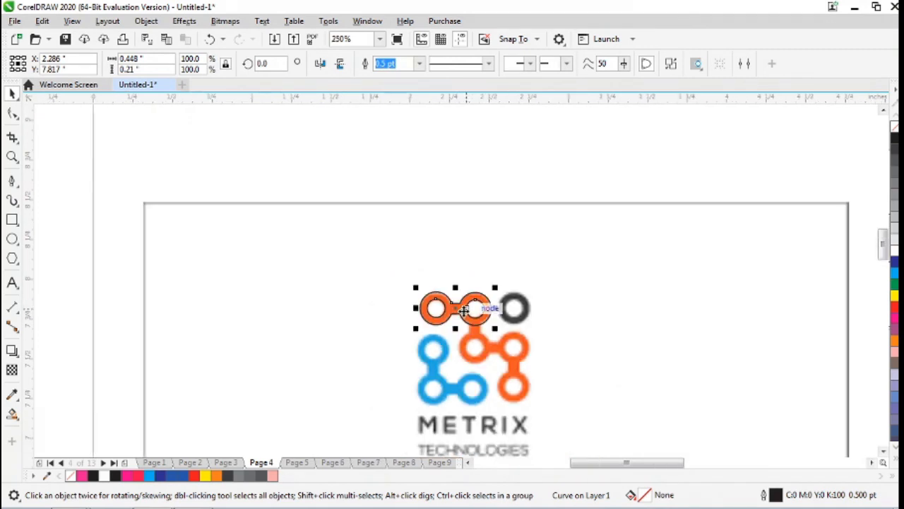
pyautogui.moveTo(467, 311); pyautogui.dragTo(464, 393)
pyautogui.rightClick(463, 392)
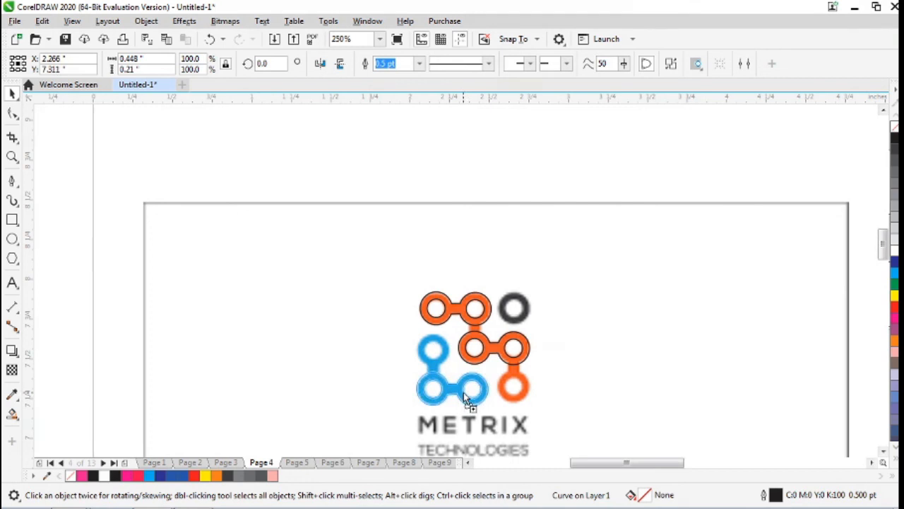
pyautogui.moveTo(464, 392); pyautogui.dragTo(464, 393)
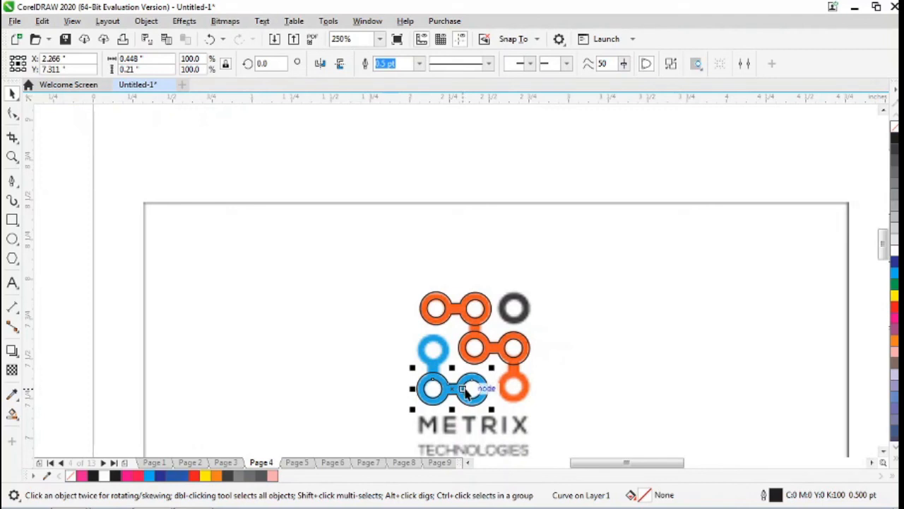
# Step: Rotate a copy of the blue ring pair about 90 degrees around the corner ring's centre to cover the vertical blue pair
pyautogui.press('z')
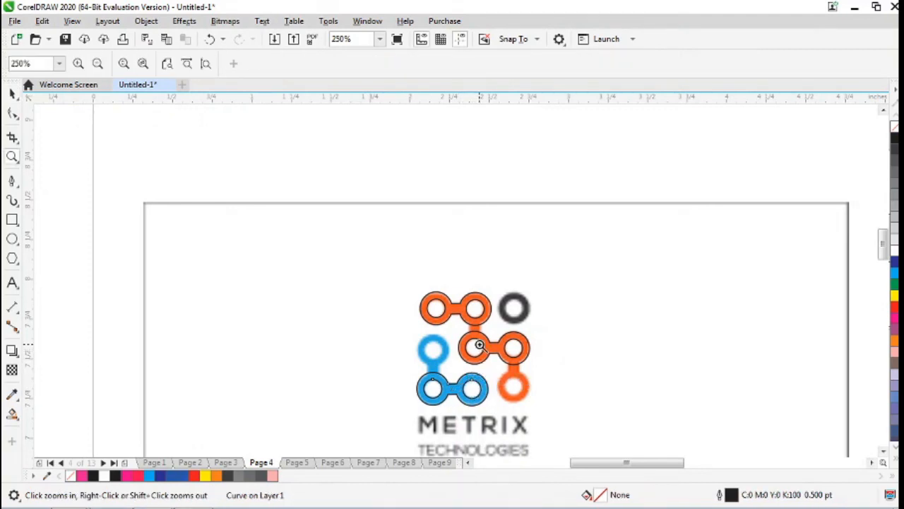
pyautogui.click(479, 345)
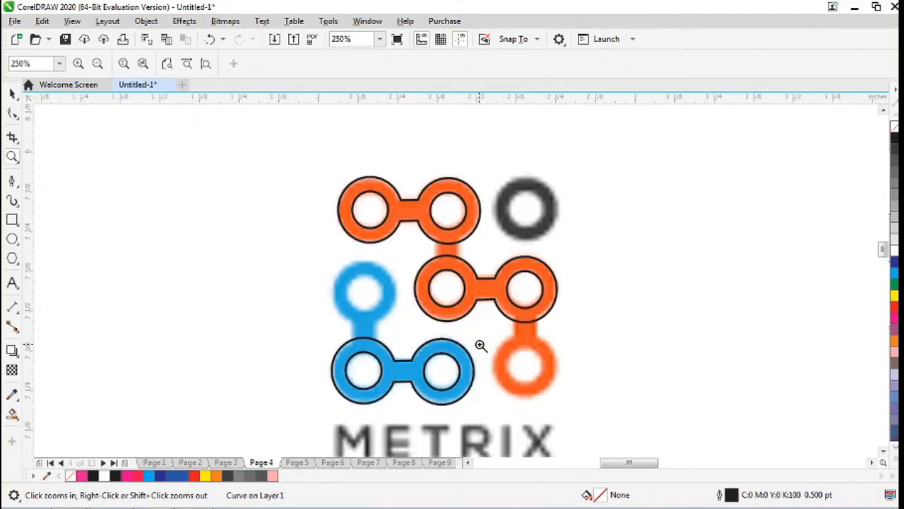
pyautogui.click(13, 95)
pyautogui.click(420, 368)
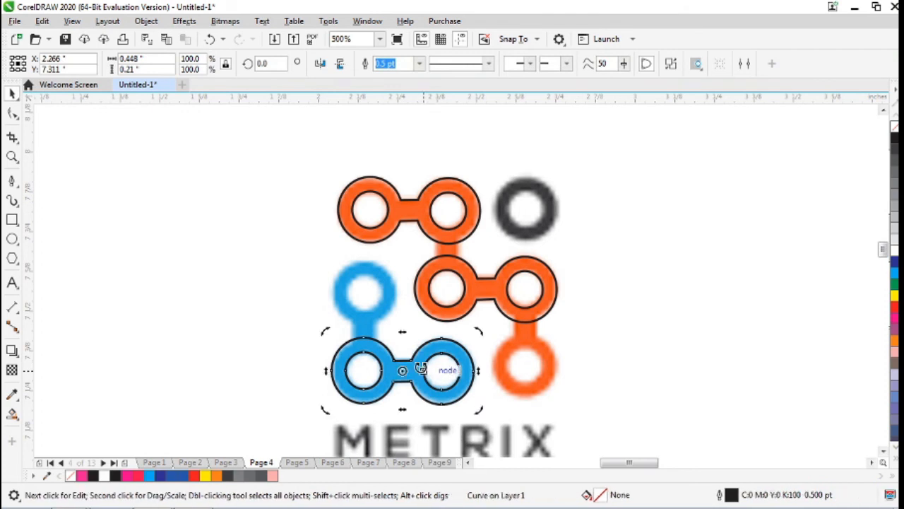
pyautogui.moveTo(402, 370); pyautogui.dragTo(365, 372)
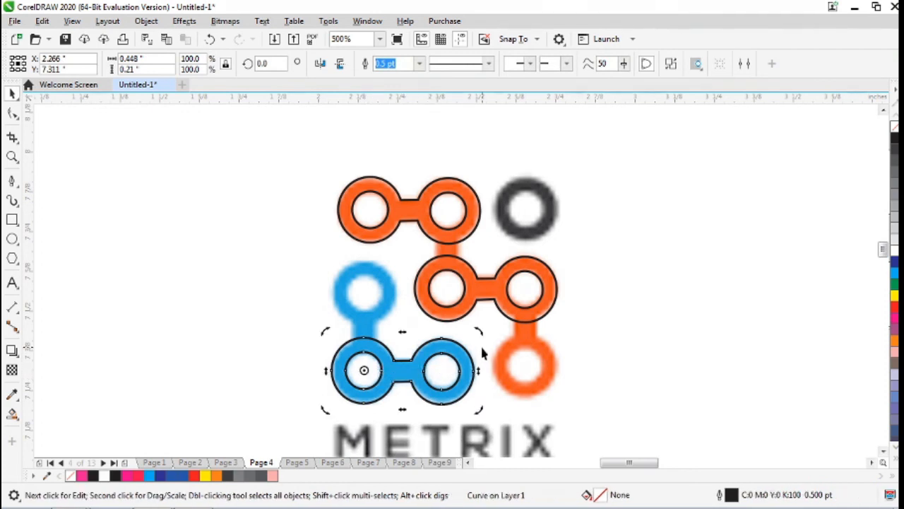
pyautogui.moveTo(480, 332); pyautogui.dragTo(332, 276)
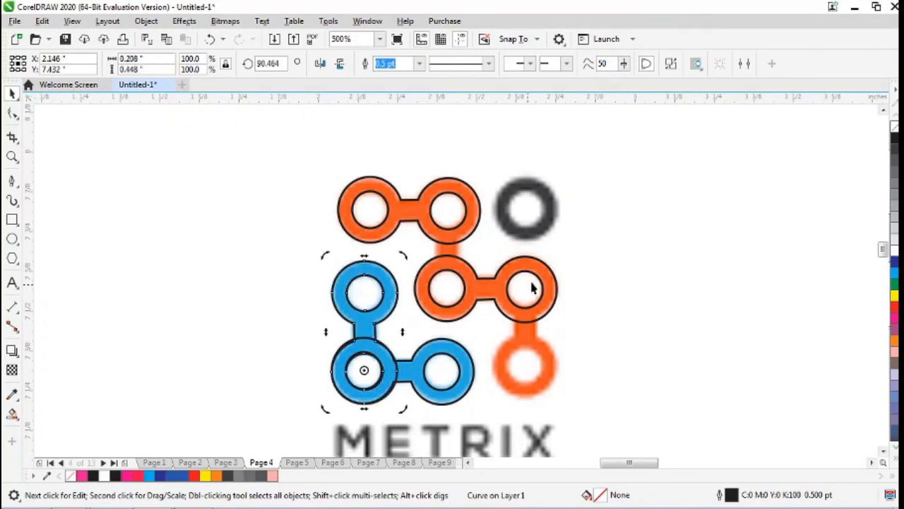
# Step: Rotate a copy of the middle-row orange ring pair about 90 degrees around its left ring's centre to cover the vertical orange pair above
pyautogui.click(464, 277)
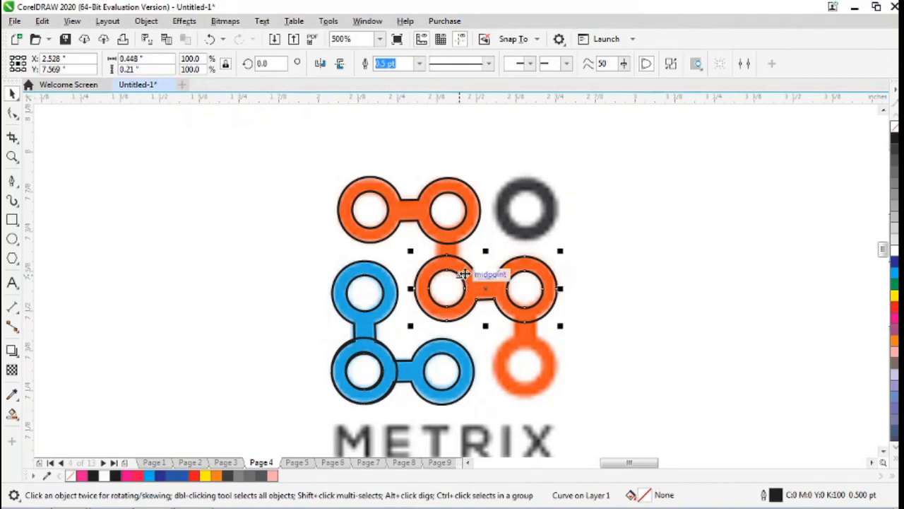
pyautogui.click(485, 288)
pyautogui.moveTo(485, 288); pyautogui.dragTo(450, 288)
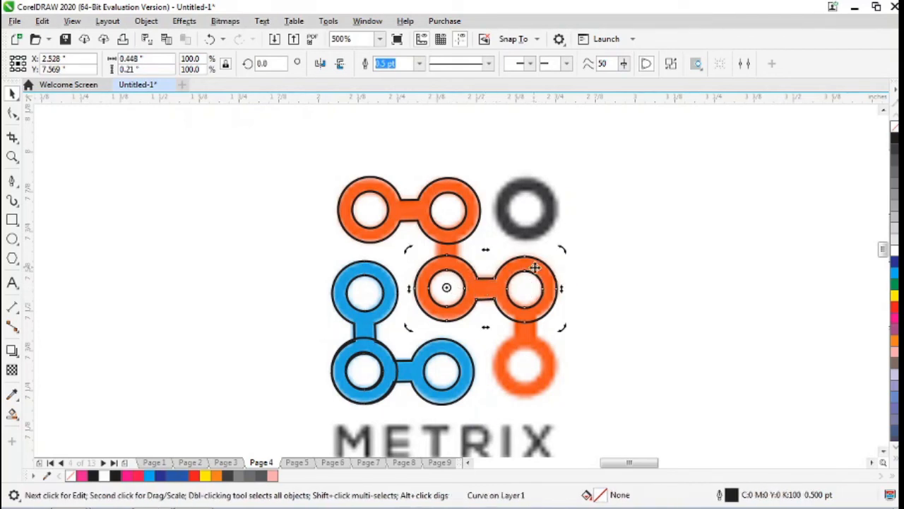
pyautogui.moveTo(562, 250); pyautogui.dragTo(423, 202)
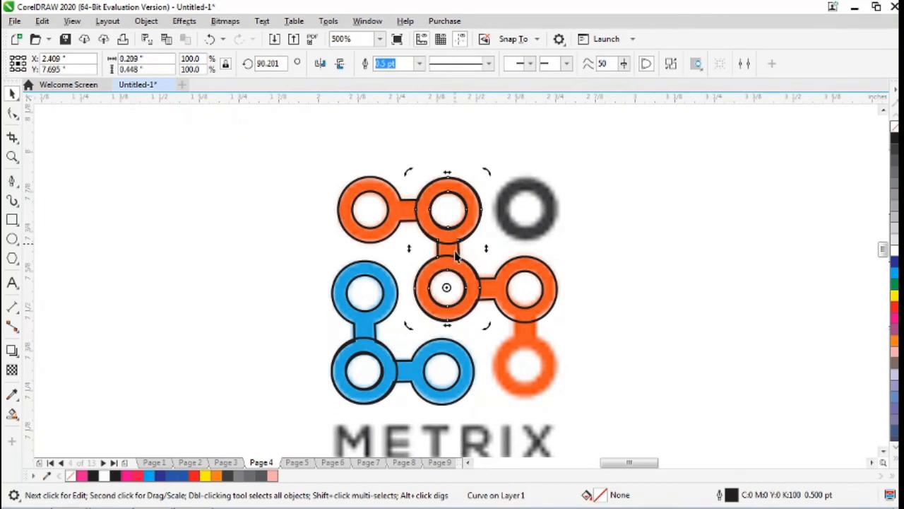
# Step: Rotate a copy of the middle-row orange ring pair about 90 degrees around its right ring's centre to cover the vertical orange pair below
pyautogui.click(526, 317)
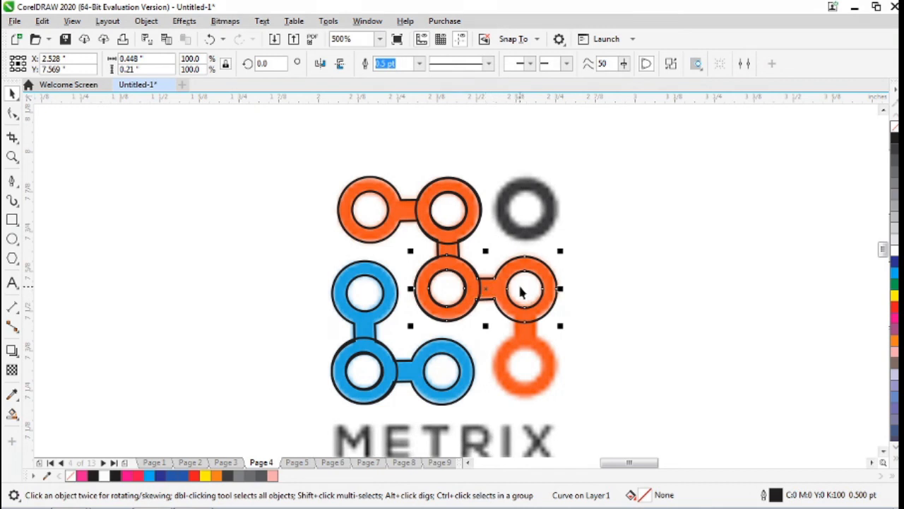
pyautogui.click(470, 293)
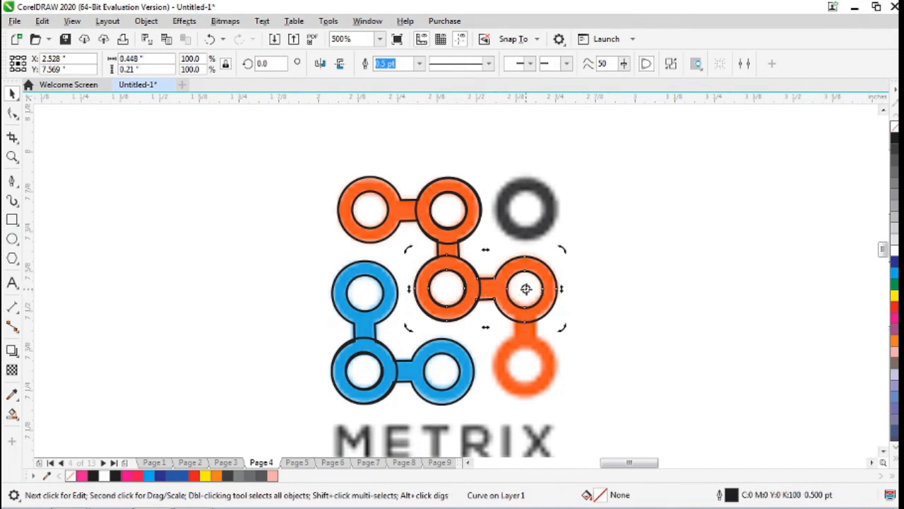
pyautogui.moveTo(409, 324); pyautogui.dragTo(565, 415)
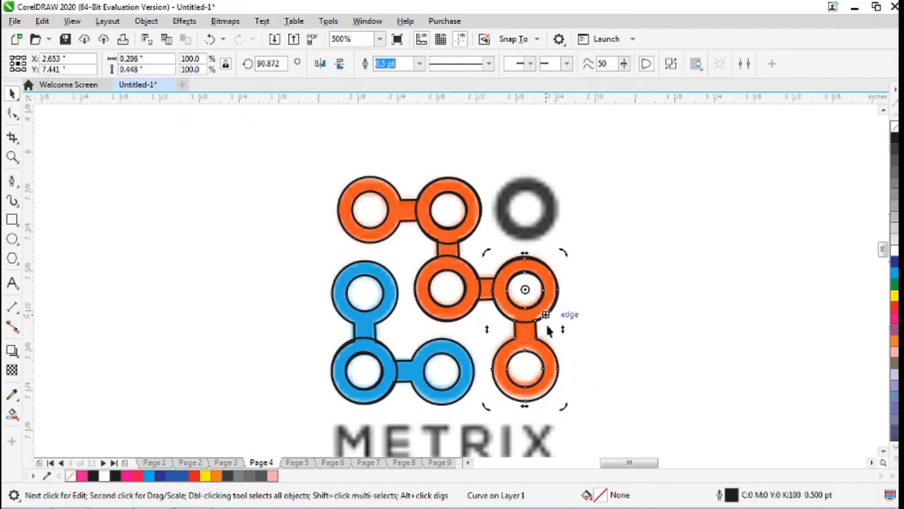
pyautogui.click(716, 158)
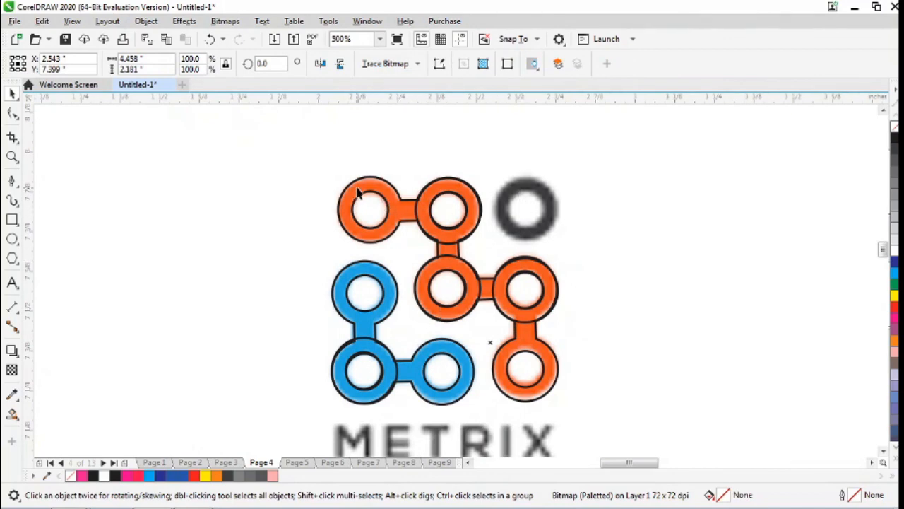
# Step: Place a copy of the upper vertical orange ring pair so that its lower ring covers the dark grey ring
pyautogui.click(448, 199)
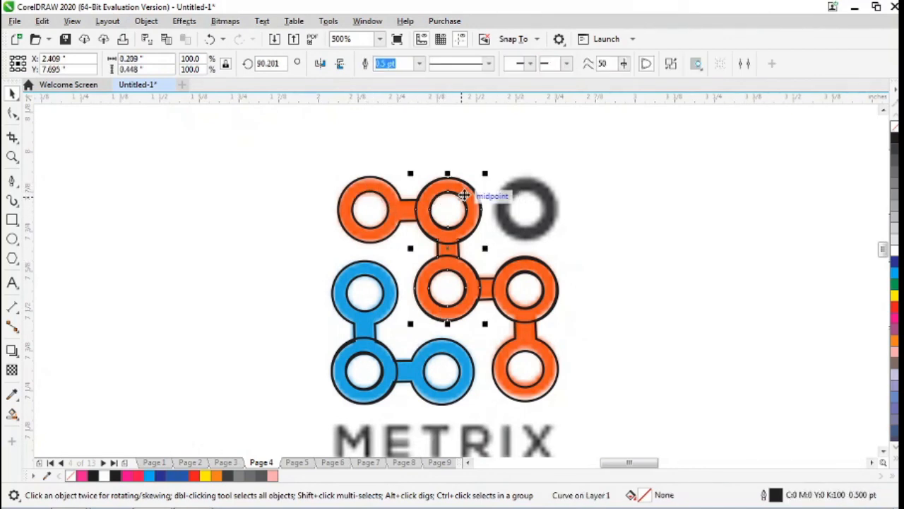
pyautogui.moveTo(528, 206)
pyautogui.mouseDown()
pyautogui.moveTo(617, 200)
pyautogui.moveTo(623, 191)
pyautogui.moveTo(541, 151)
pyautogui.moveTo(535, 115)
pyautogui.moveTo(544, 150)
pyautogui.mouseUp()
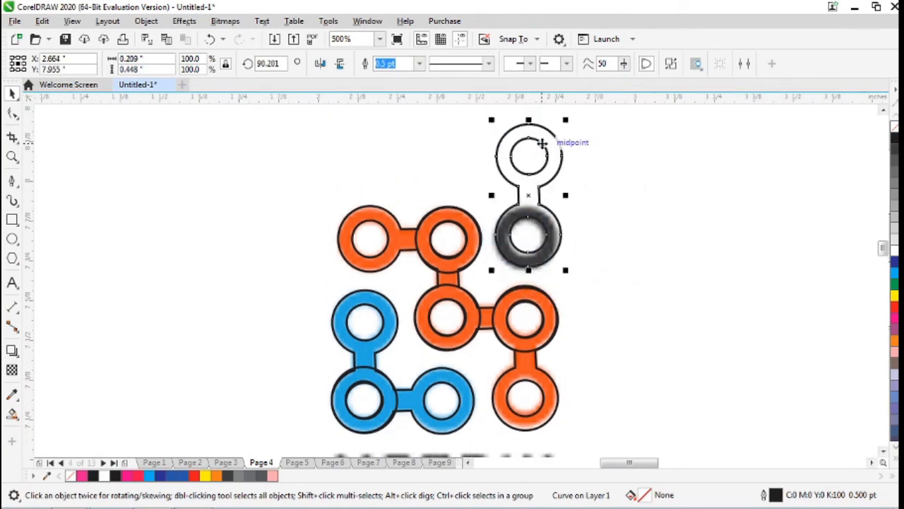
pyautogui.click(674, 262)
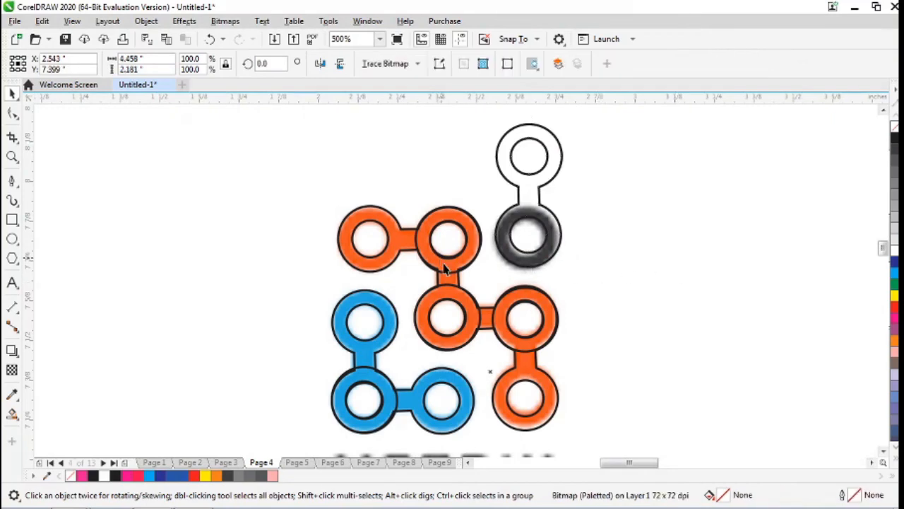
# Step: Combine the lower vertical, middle horizontal and top horizontal orange ring pair outlines into one object
pyautogui.click(539, 382)
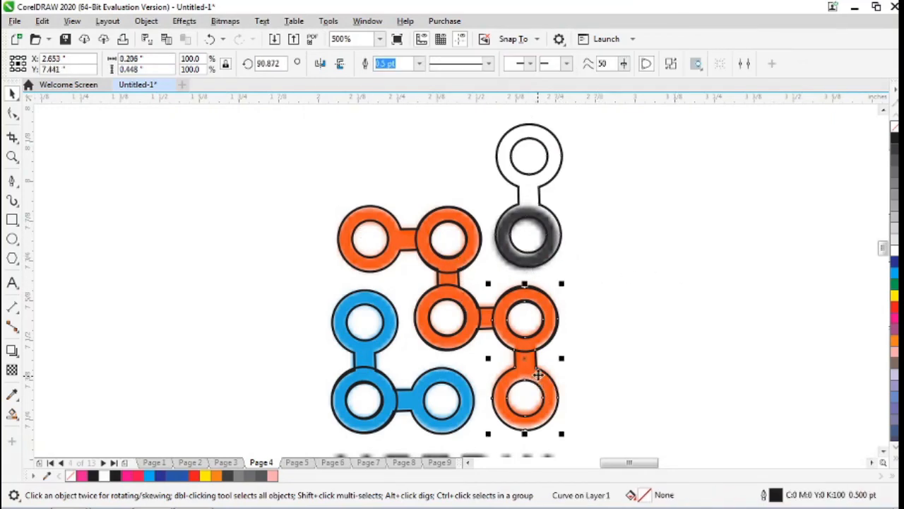
pyautogui.keyDown('shift'); pyautogui.click(467, 325); pyautogui.keyUp('shift')
pyautogui.keyDown('shift'); pyautogui.click(399, 240); pyautogui.keyUp('shift')
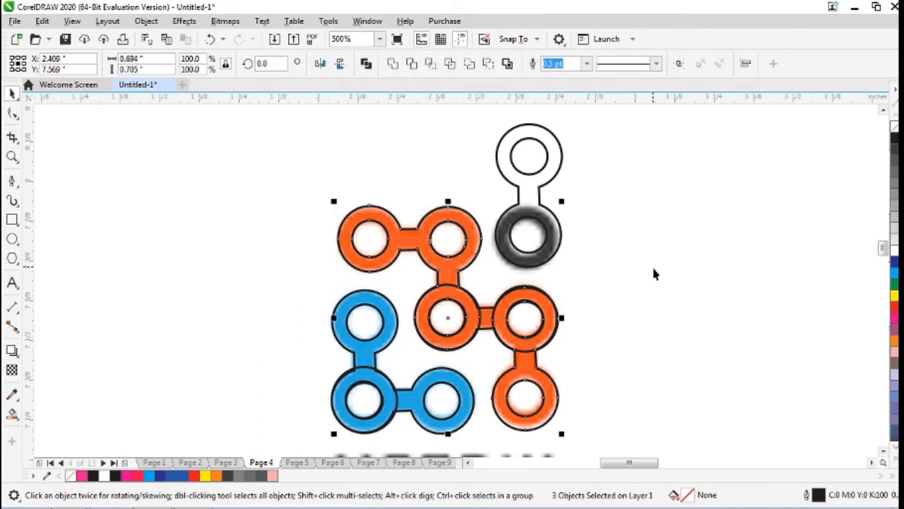
pyautogui.hotkey('ctrl', 'l')
pyautogui.click(703, 306)
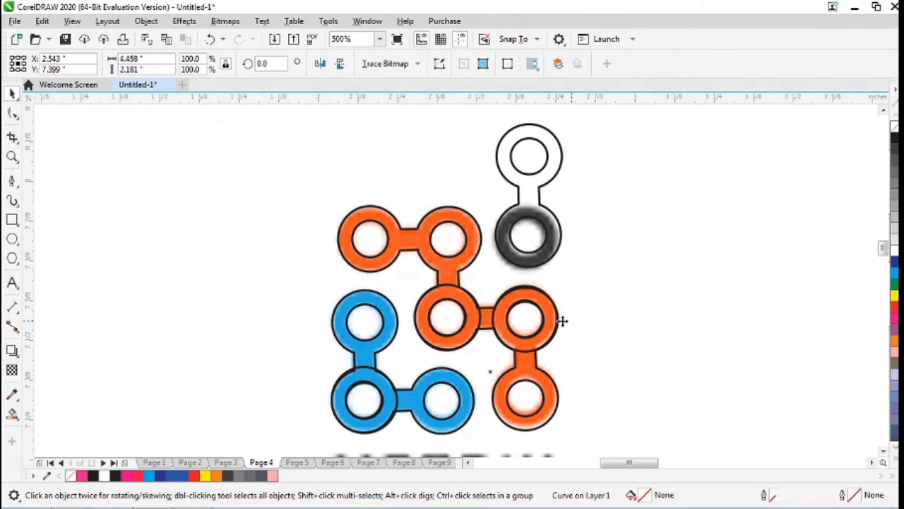
# Step: Weld the combined orange outlines with the upper vertical ring pair into one continuous orange chain
pyautogui.click(459, 309)
pyautogui.keyDown('shift'); pyautogui.click(454, 265); pyautogui.keyUp('shift')
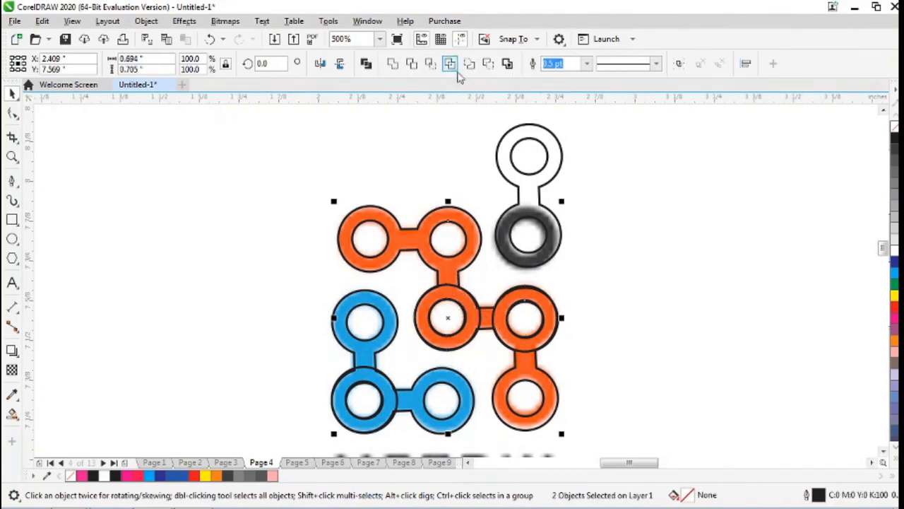
pyautogui.click(393, 63)
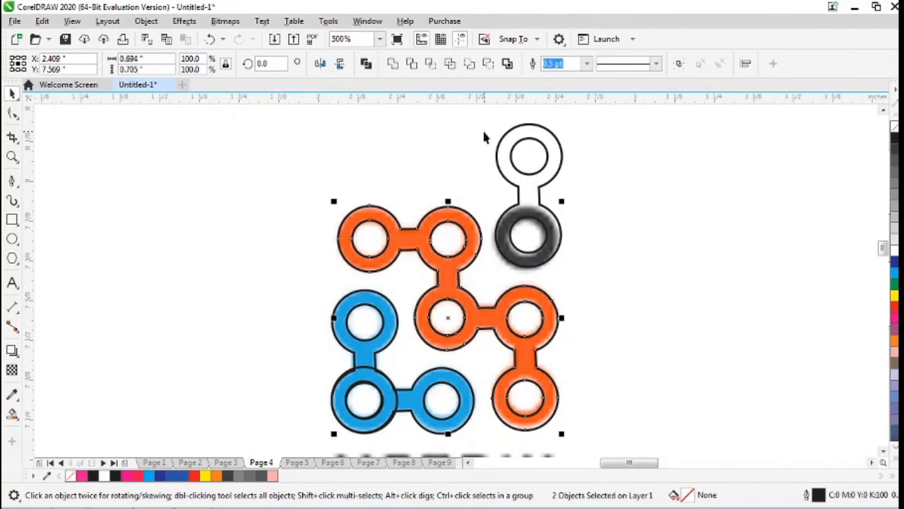
pyautogui.click(685, 307)
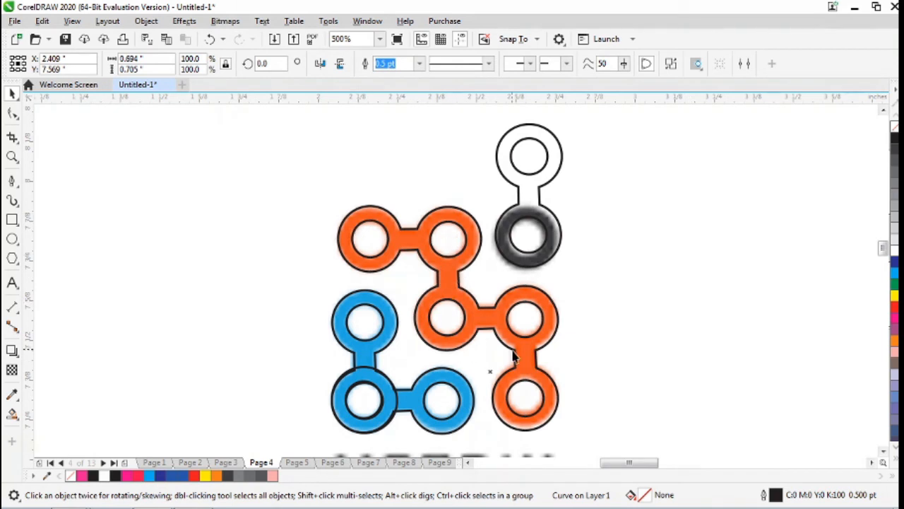
# Step: Weld the vertical and horizontal blue ring pairs into one L-shaped outline
pyautogui.click(439, 407)
pyautogui.click(367, 371)
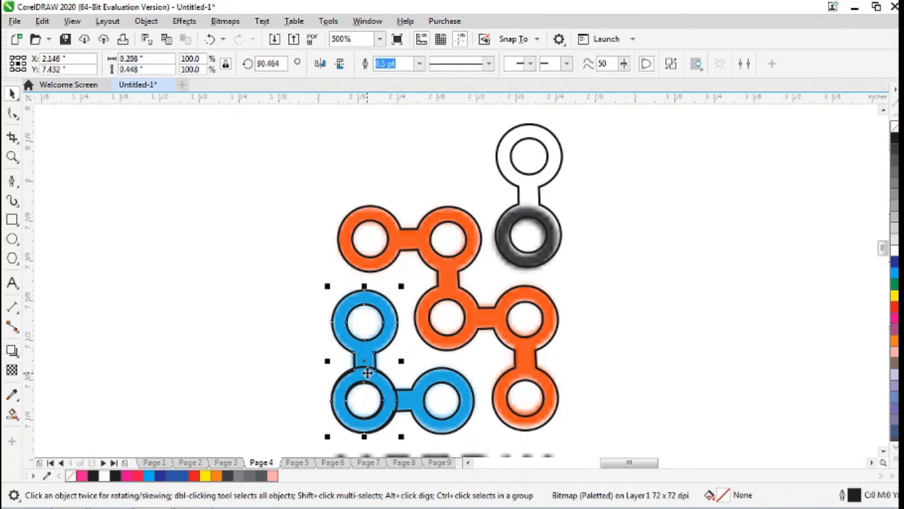
pyautogui.keyDown('shift'); pyautogui.click(461, 378); pyautogui.keyUp('shift')
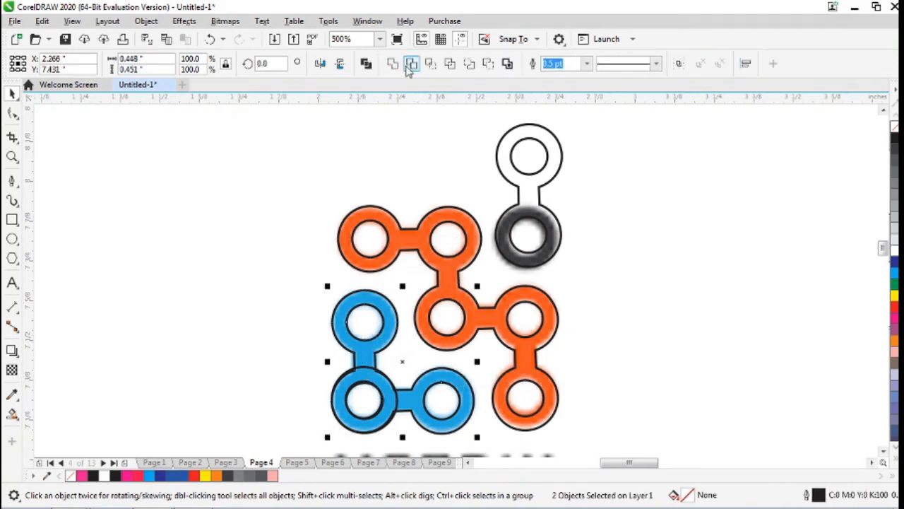
pyautogui.click(392, 63)
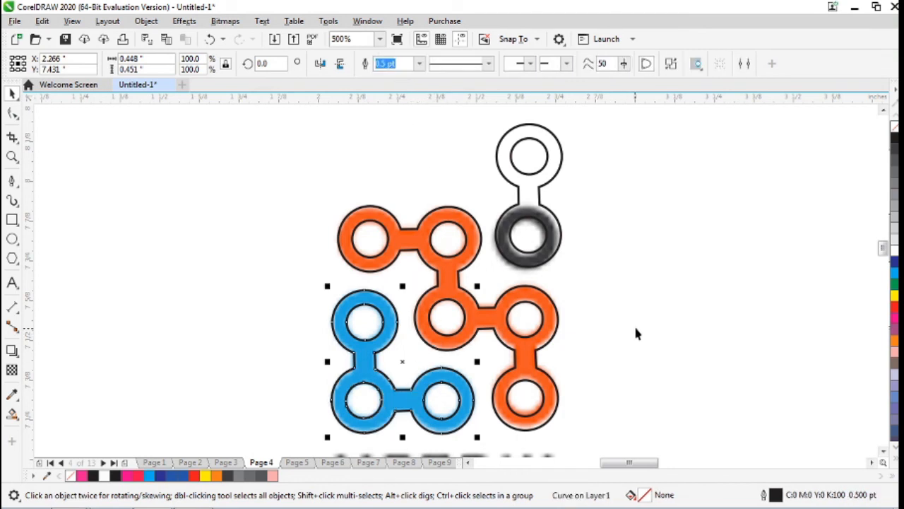
# Step: Start a Pen path about 0.22 inches wide across the base of the dark ring's connector, curving along the ring's upper edge
pyautogui.click(540, 219)
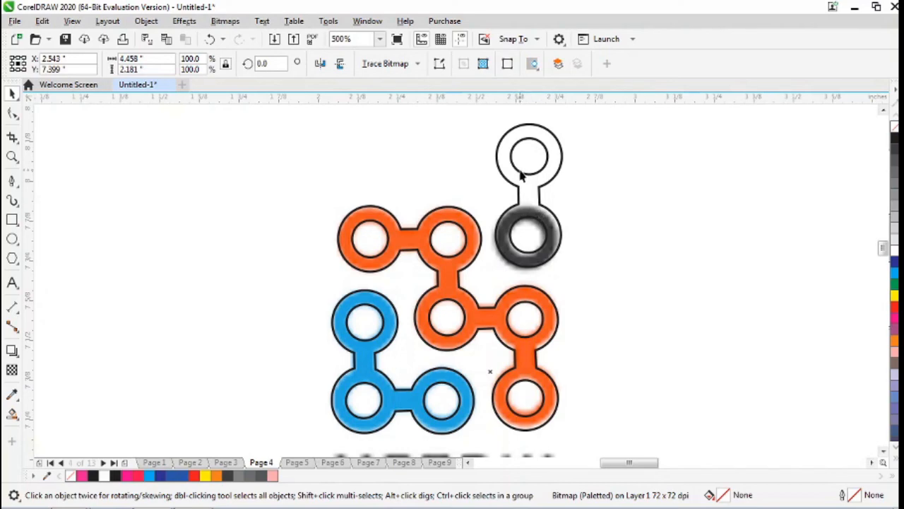
pyautogui.click(466, 186)
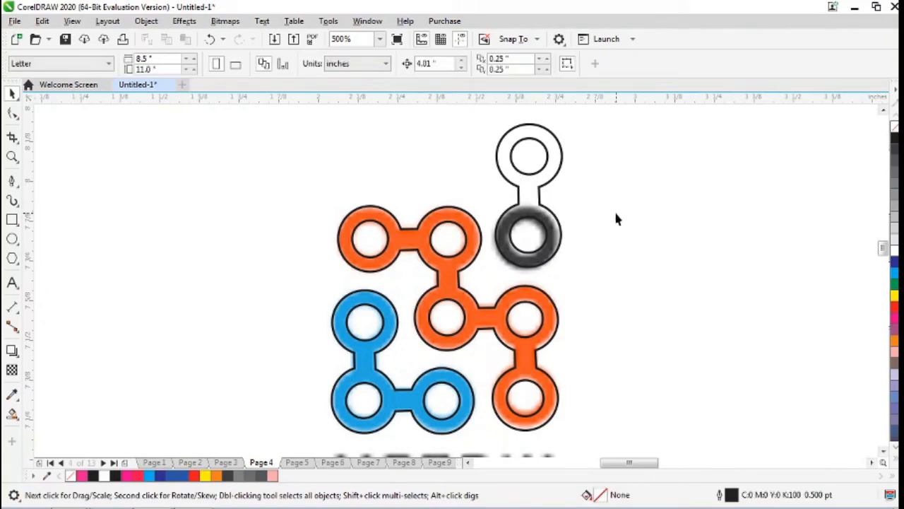
pyautogui.press('z')
pyautogui.click(536, 213)
pyautogui.press('F10')
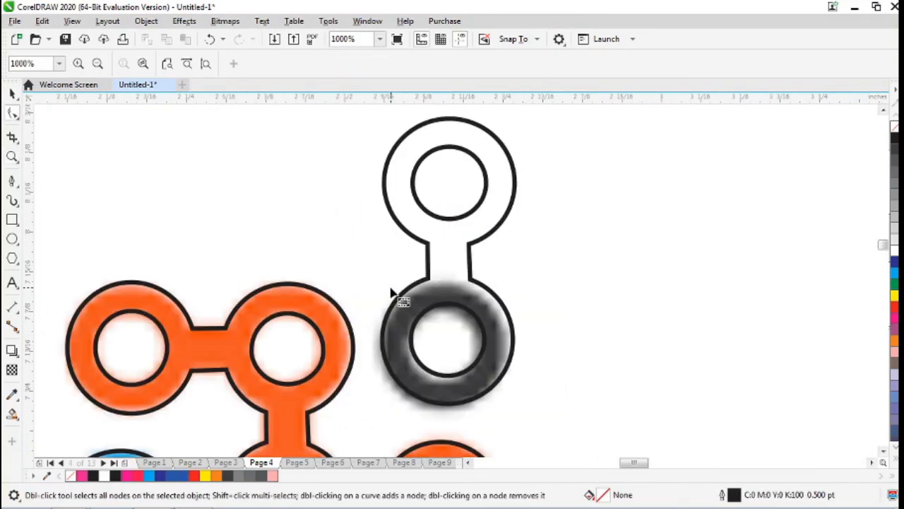
pyautogui.click(430, 286)
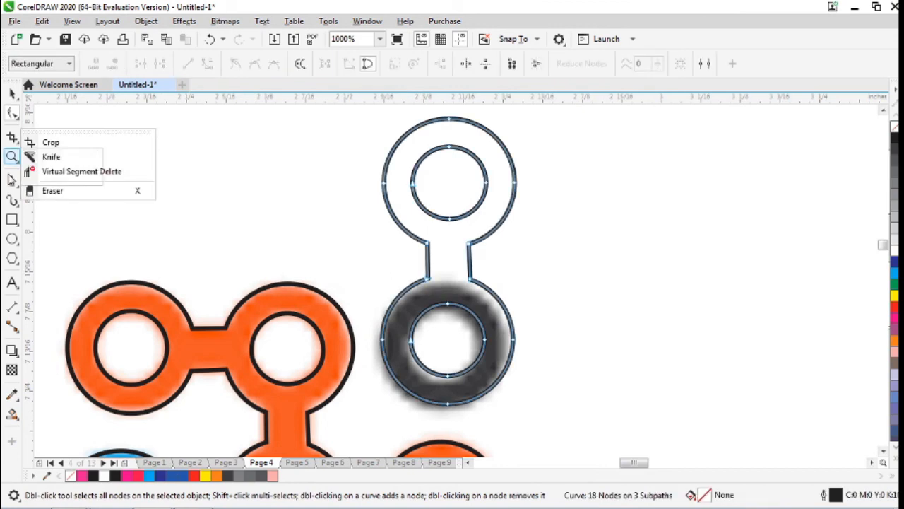
pyautogui.click(12, 184)
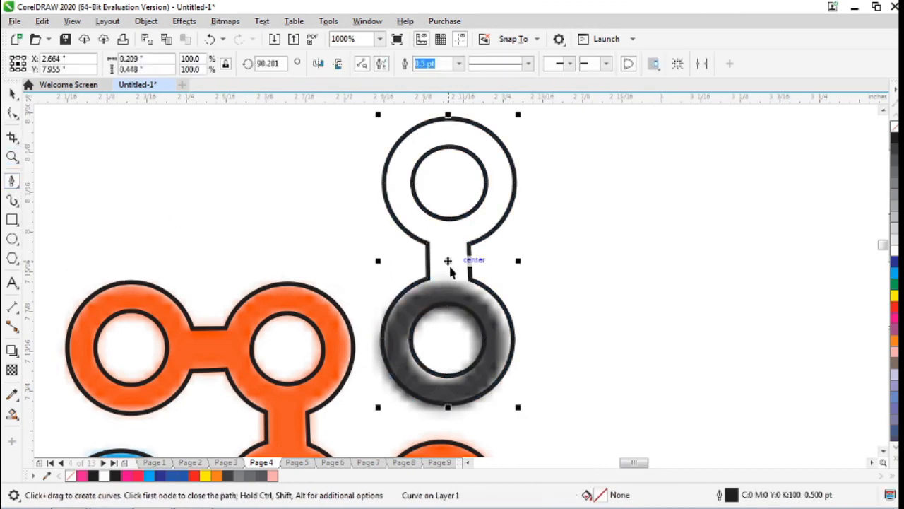
pyautogui.click(379, 275)
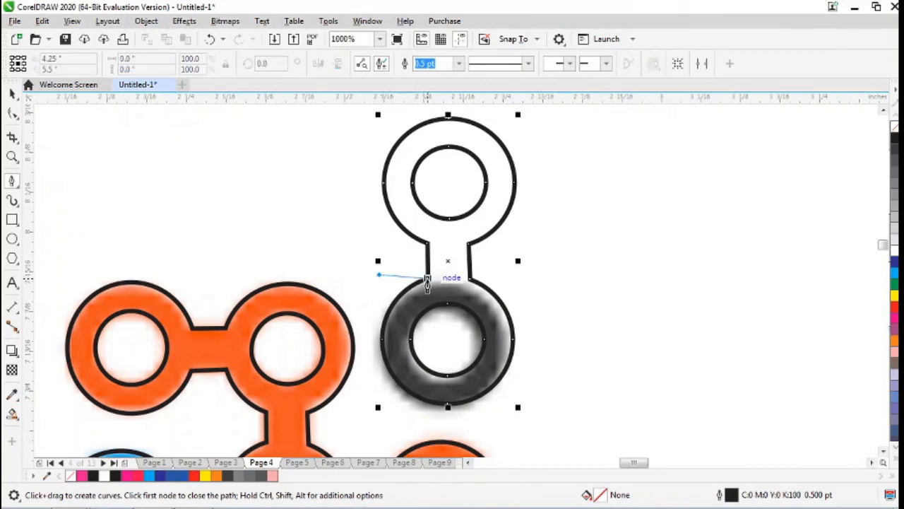
pyautogui.click(428, 278)
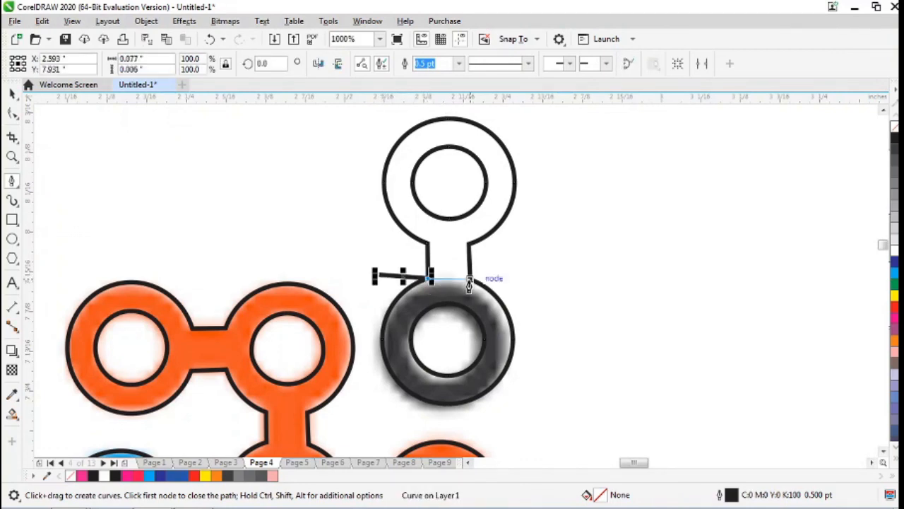
pyautogui.moveTo(469, 280); pyautogui.dragTo(476, 292)
pyautogui.moveTo(476, 287); pyautogui.dragTo(485, 287)
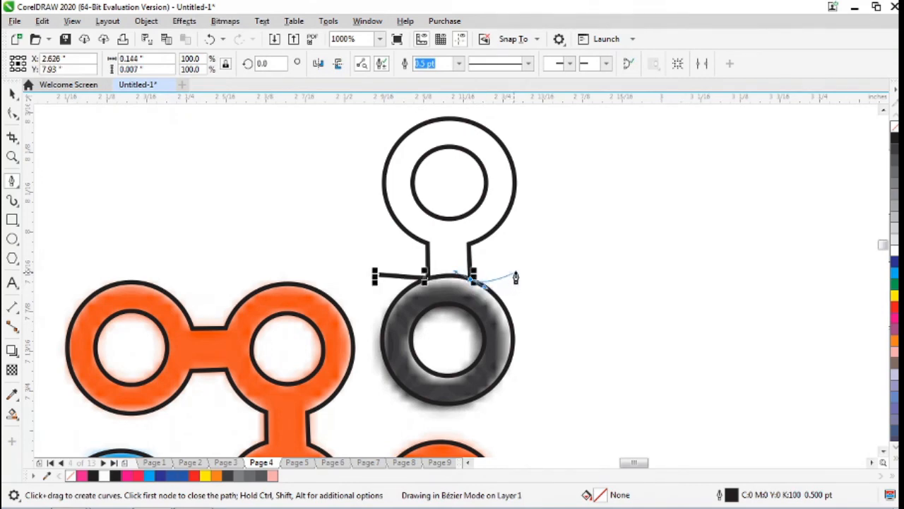
pyautogui.click(521, 268)
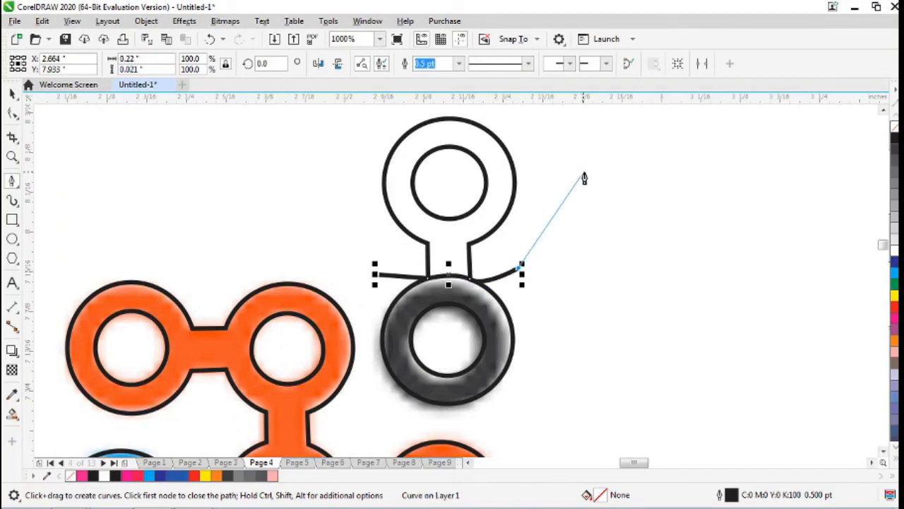
# Step: Continue the Pen path around the empty upper ring and close it as a shape about 0.413 by 0.269 inches
pyautogui.click(614, 143)
pyautogui.click(492, 111)
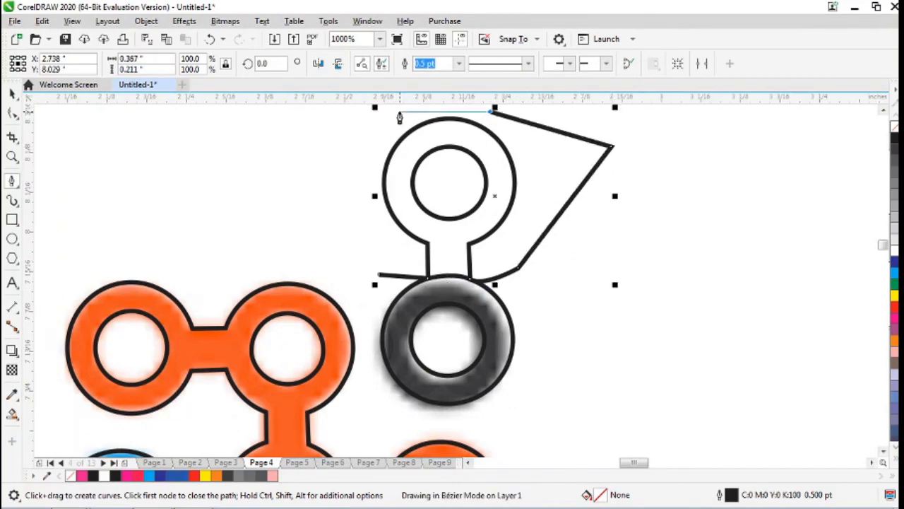
pyautogui.click(376, 110)
pyautogui.click(350, 142)
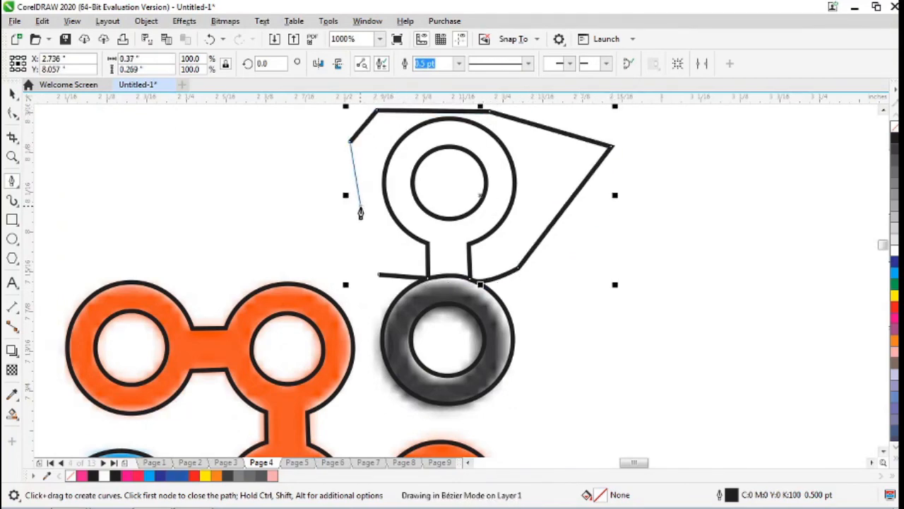
pyautogui.click(379, 274)
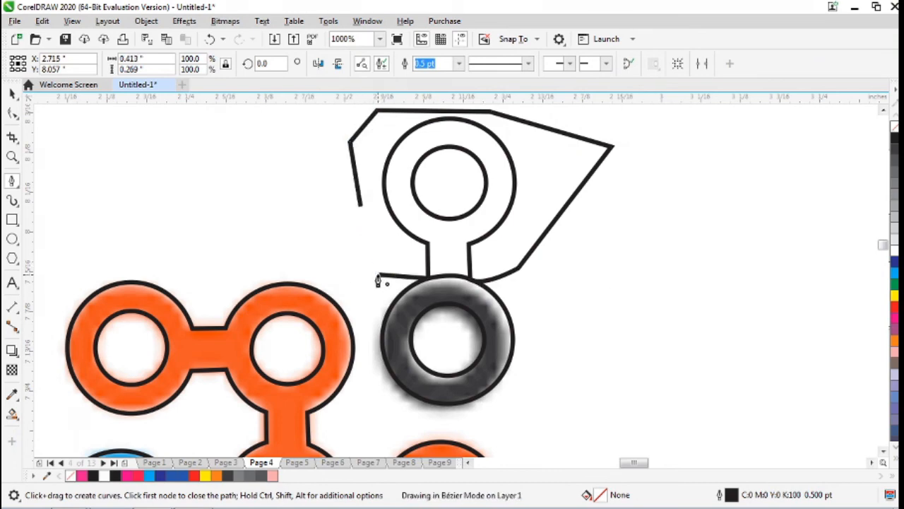
pyautogui.click(13, 94)
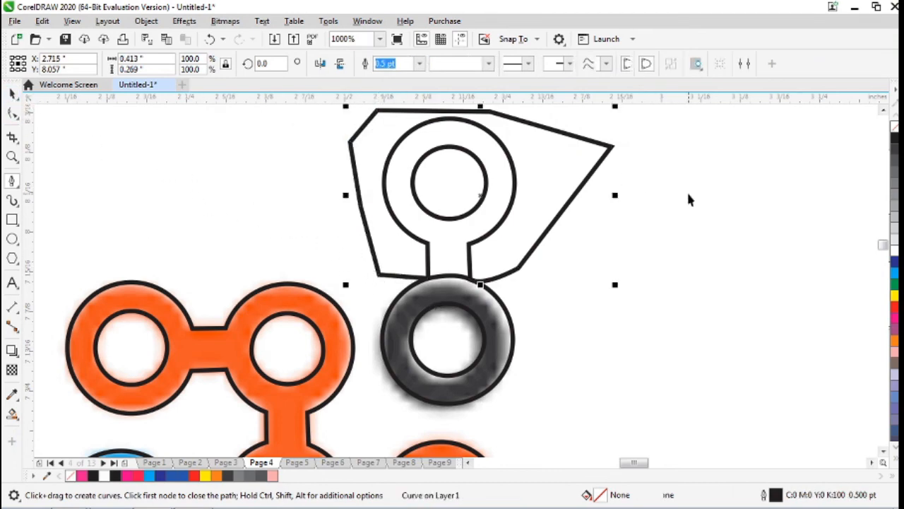
# Step: Trim the ring pair over the dark ring with the closed Pen shape to remove the upper ring and connector
pyautogui.click(605, 150)
pyautogui.click(606, 149)
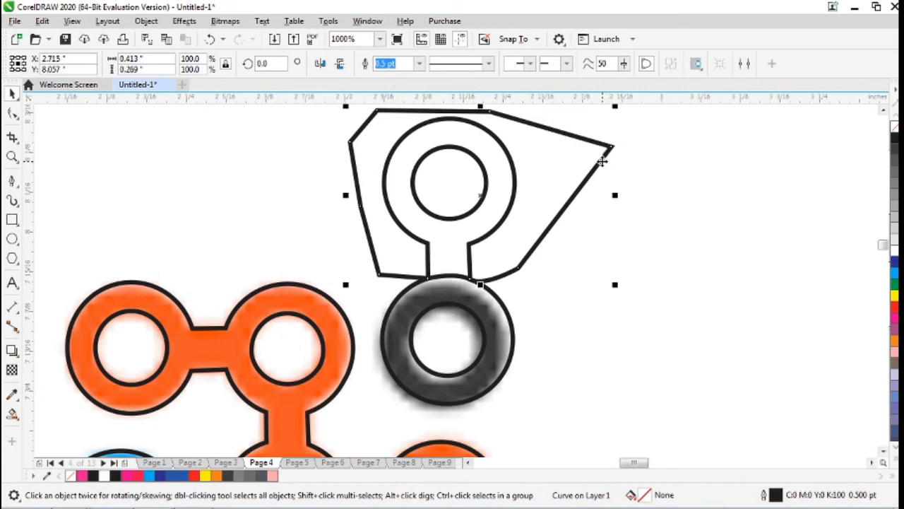
pyautogui.keyDown('shift'); pyautogui.click(500, 320); pyautogui.keyUp('shift')
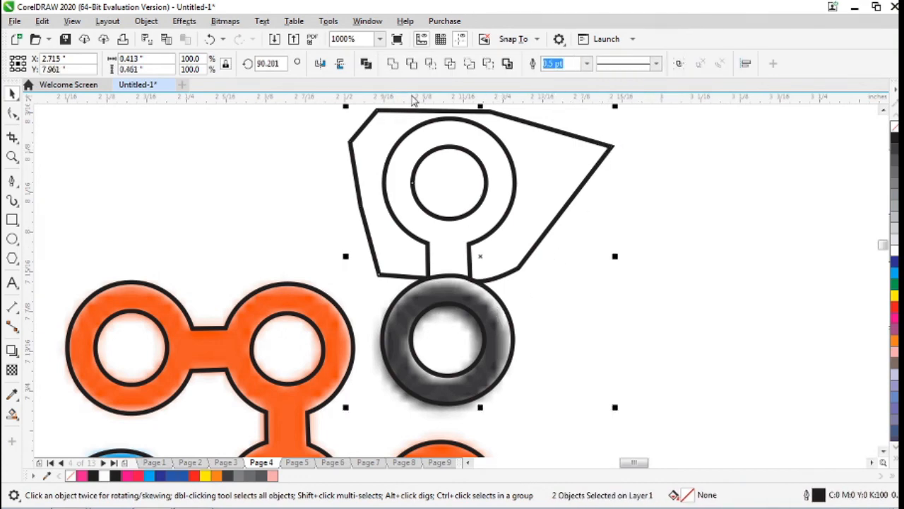
pyautogui.click(412, 64)
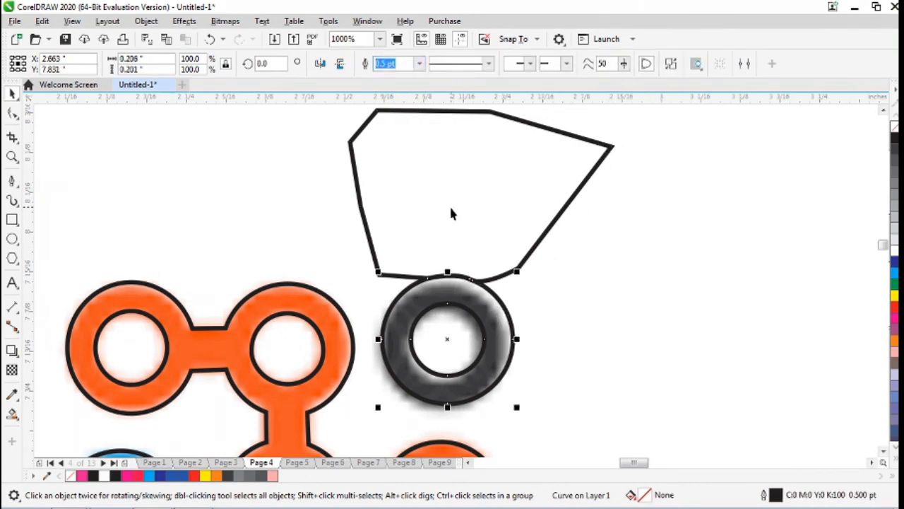
# Step: Delete the leftover Pen shape above the dark ring and fill the single ring with dark gray
pyautogui.click(511, 146)
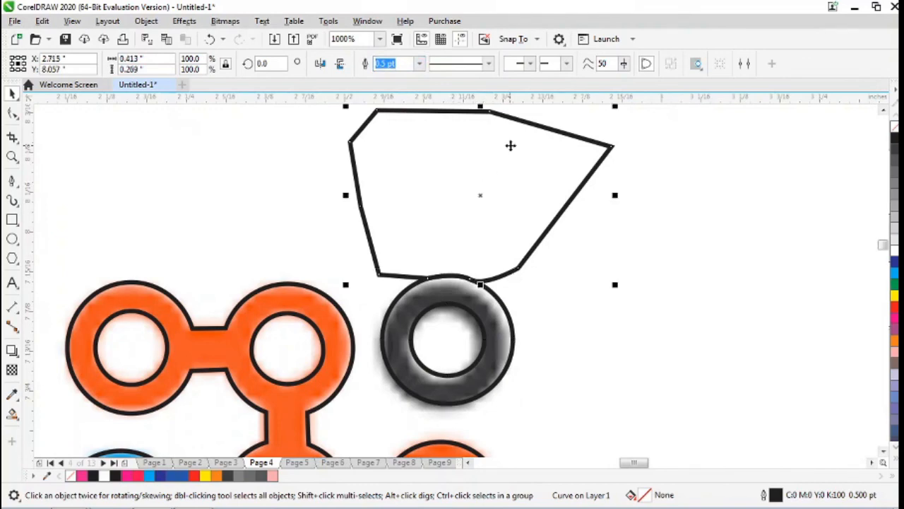
pyautogui.press('Delete')
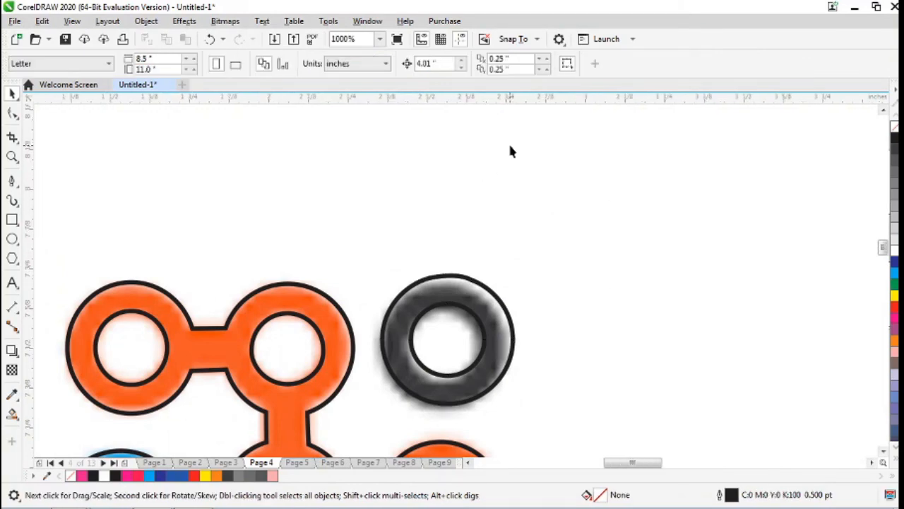
pyautogui.scroll(-1, 508, 142)
pyautogui.scroll(-1, 543, 225)
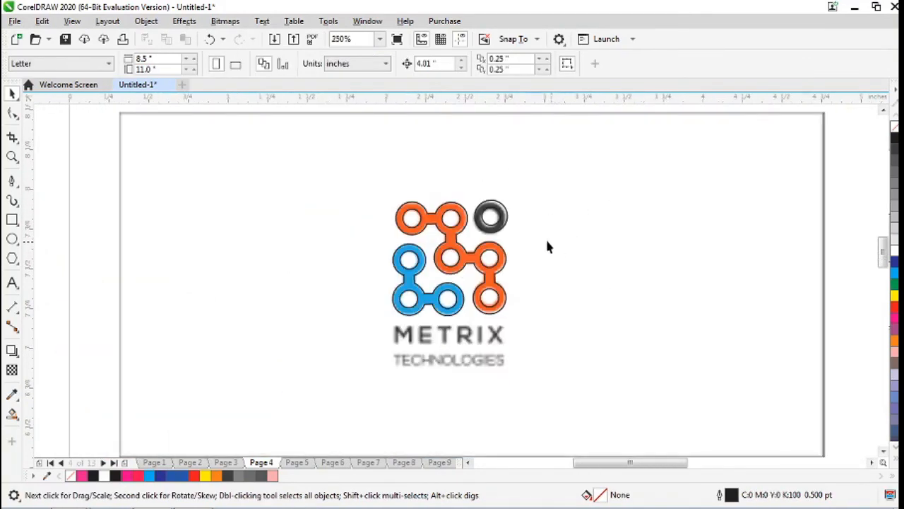
pyautogui.click(501, 221)
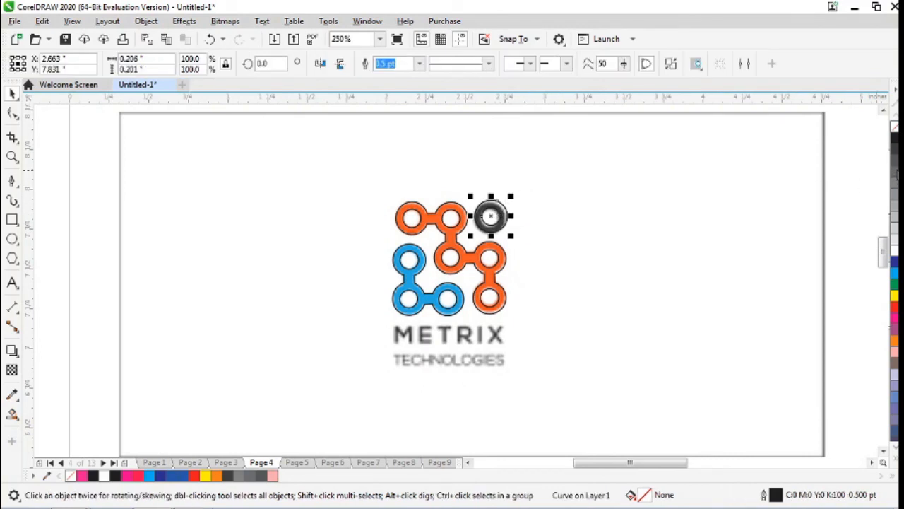
pyautogui.click(897, 171)
# Step: Fill the welded orange ring chain with orange (C0 M60 Y100 K0) and the L-shaped ring chain with light blue
pyautogui.click(450, 209)
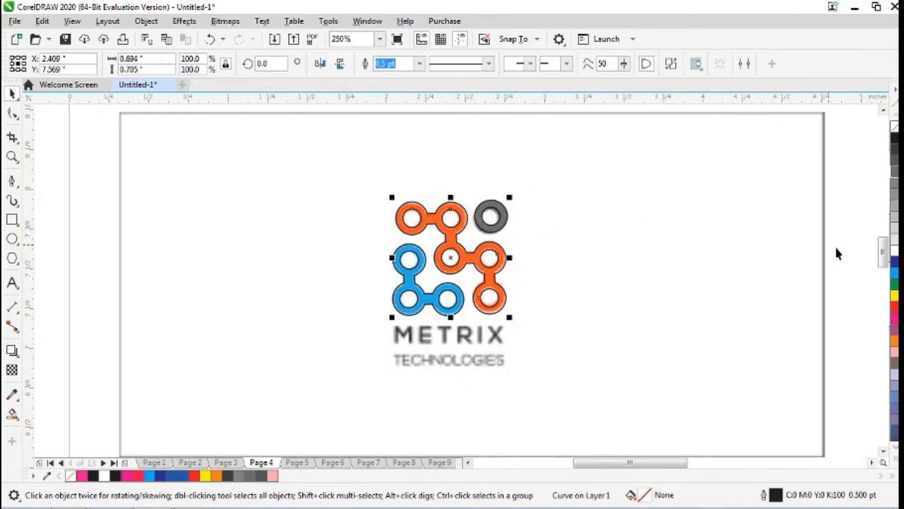
pyautogui.click(894, 341)
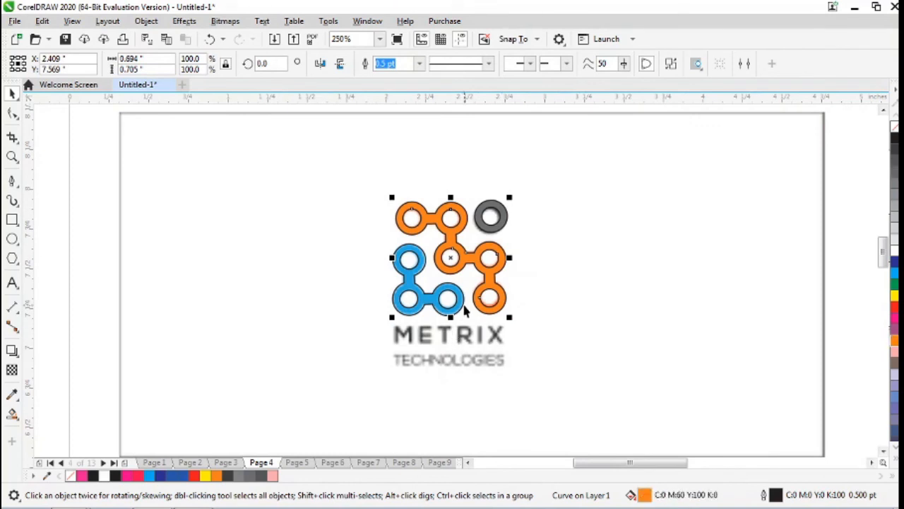
pyautogui.click(464, 309)
pyautogui.click(894, 273)
pyautogui.click(369, 428)
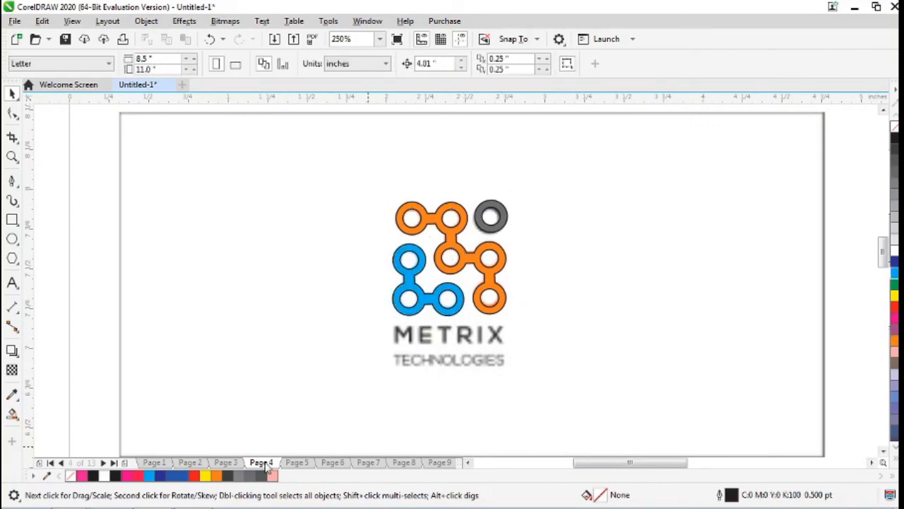